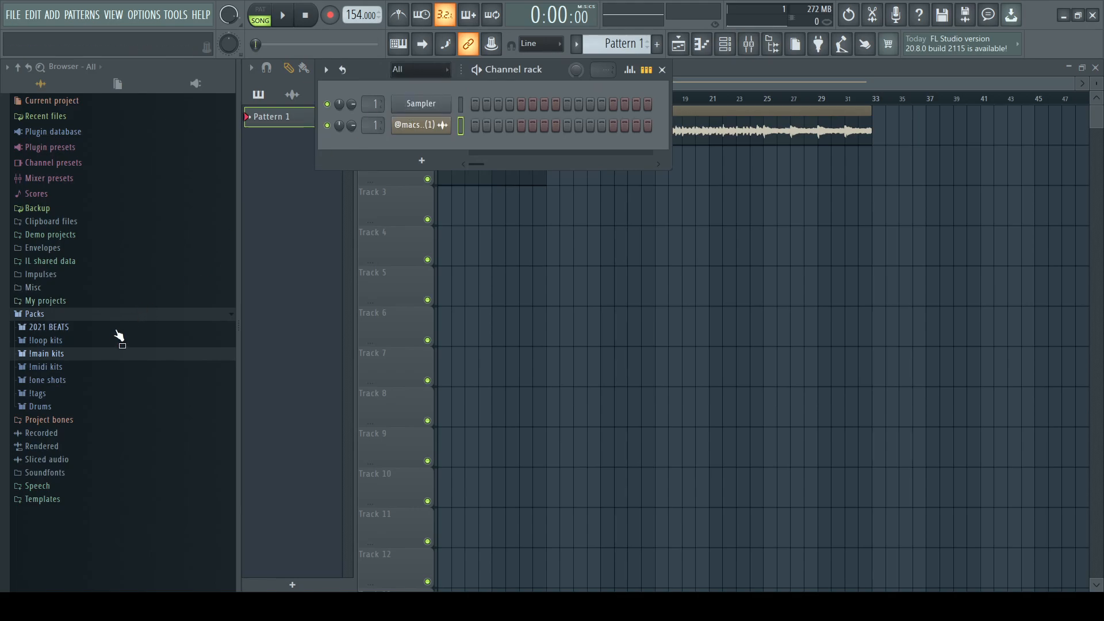
Expand the !main kits folder in the browser and look over the Black Lie sample's channel settings.
click(63, 354)
scroll(230, 227, down, 3)
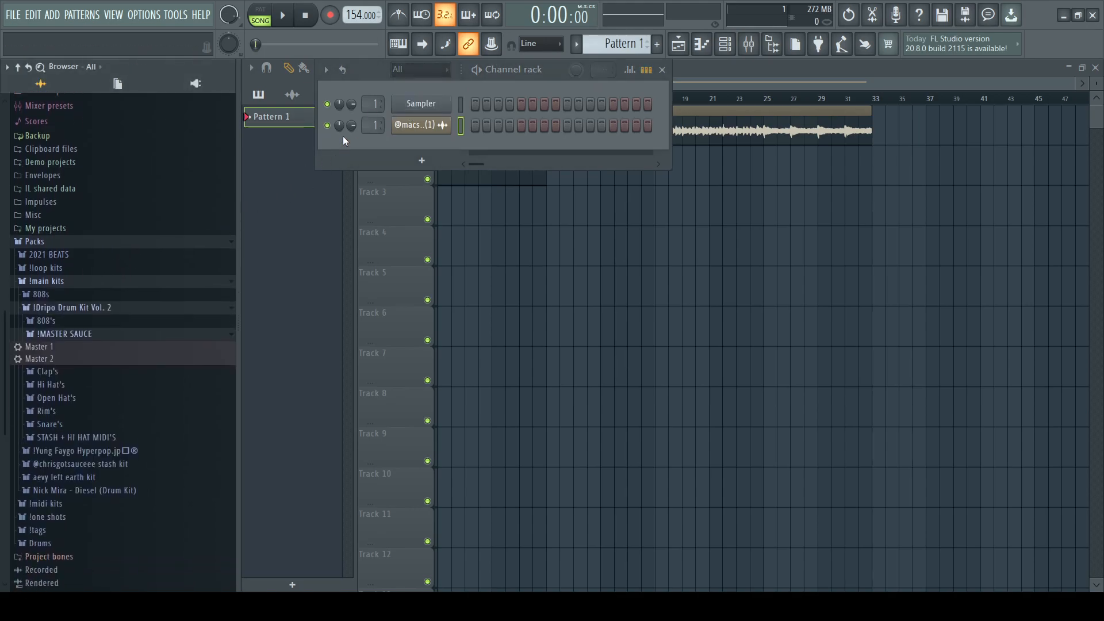
key(F6)
double_click(615, 128)
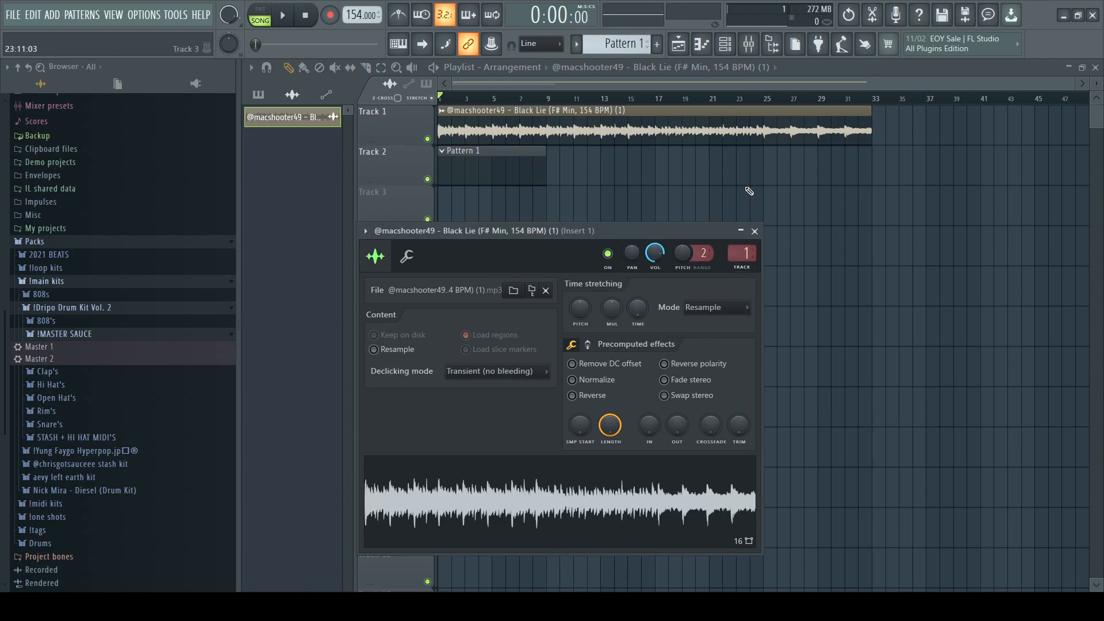
click(754, 231)
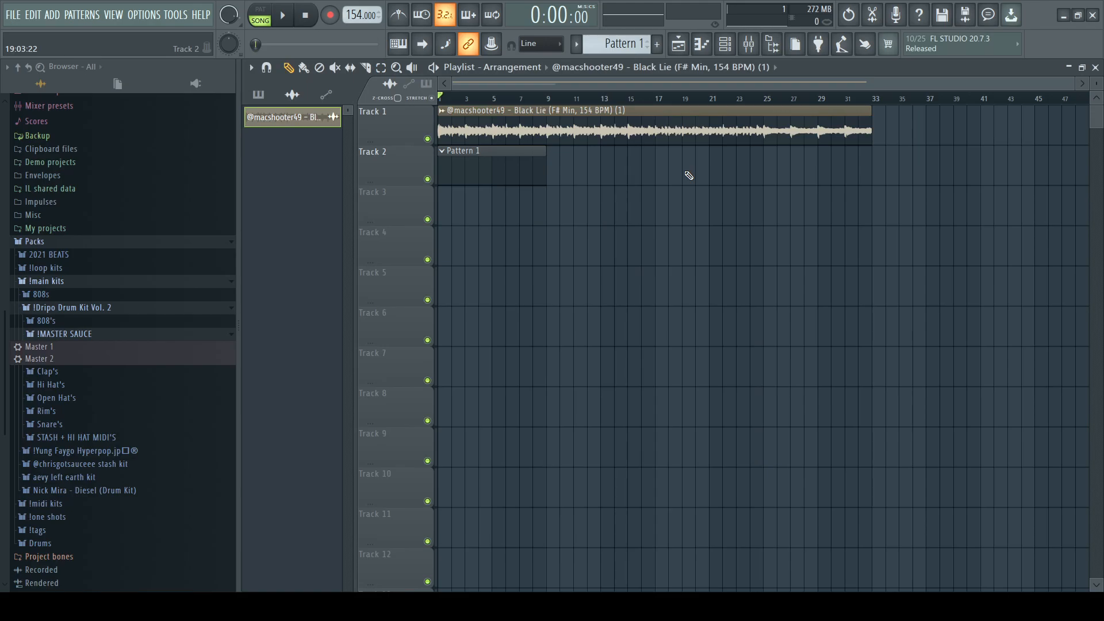
Lower the Black Lie sample's time-stretching pitch to -306 cents, playing the arrangement before and after the change.
key(space)
double_click(646, 138)
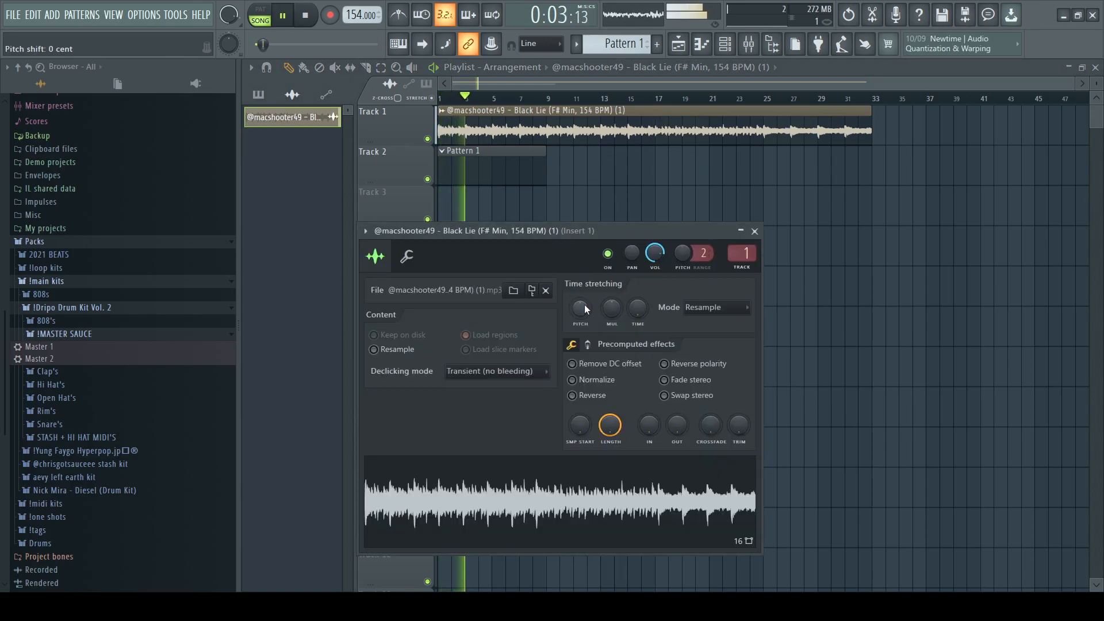
key(space)
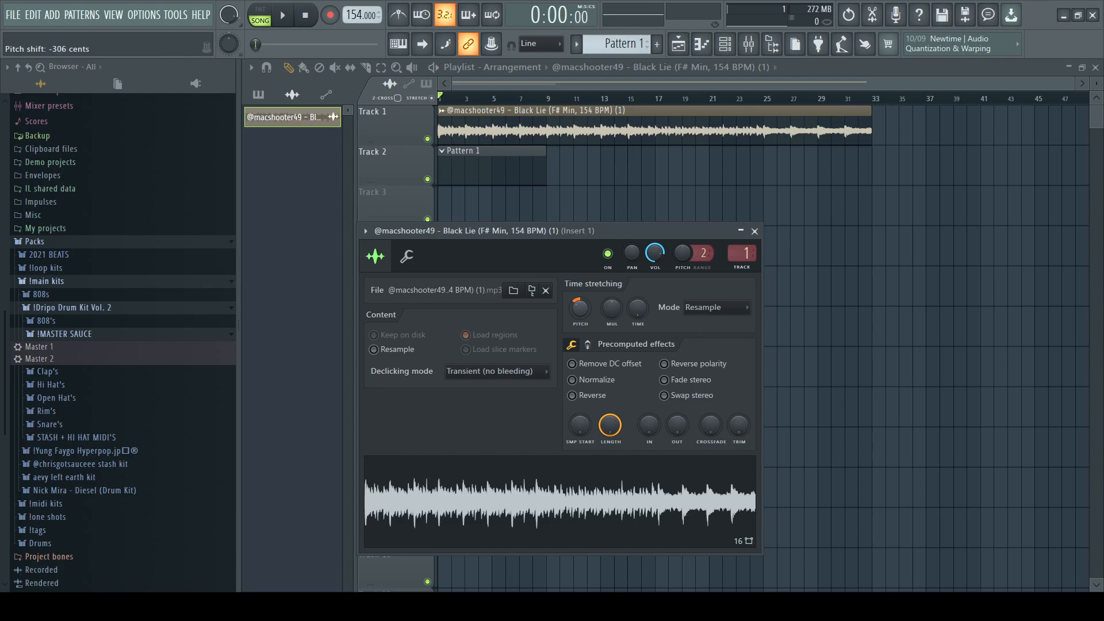
right_click(893, 199)
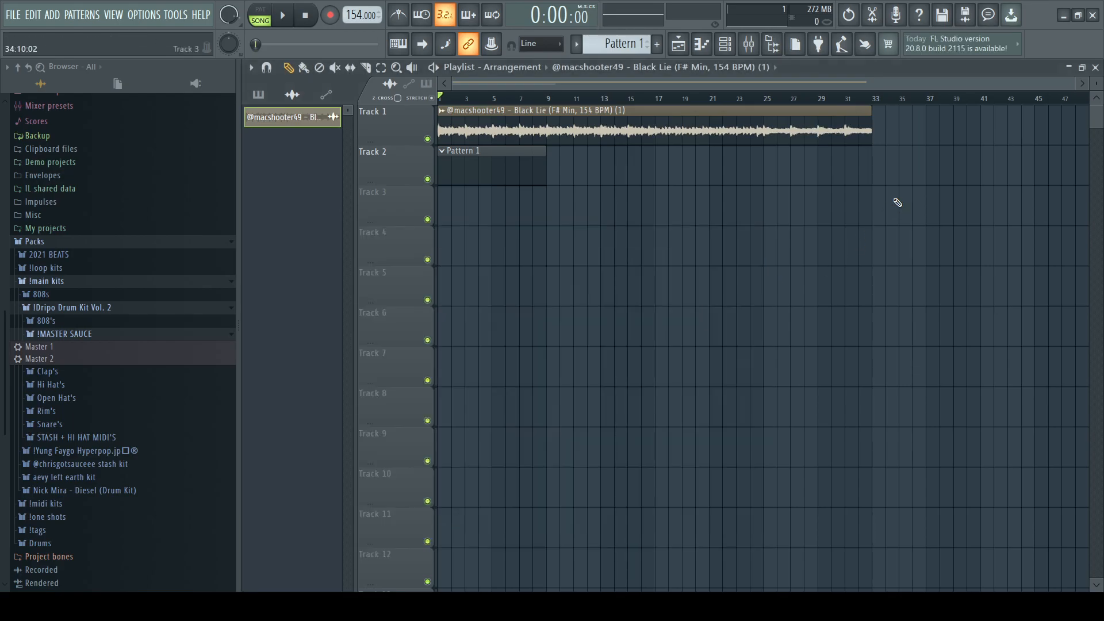
key(space)
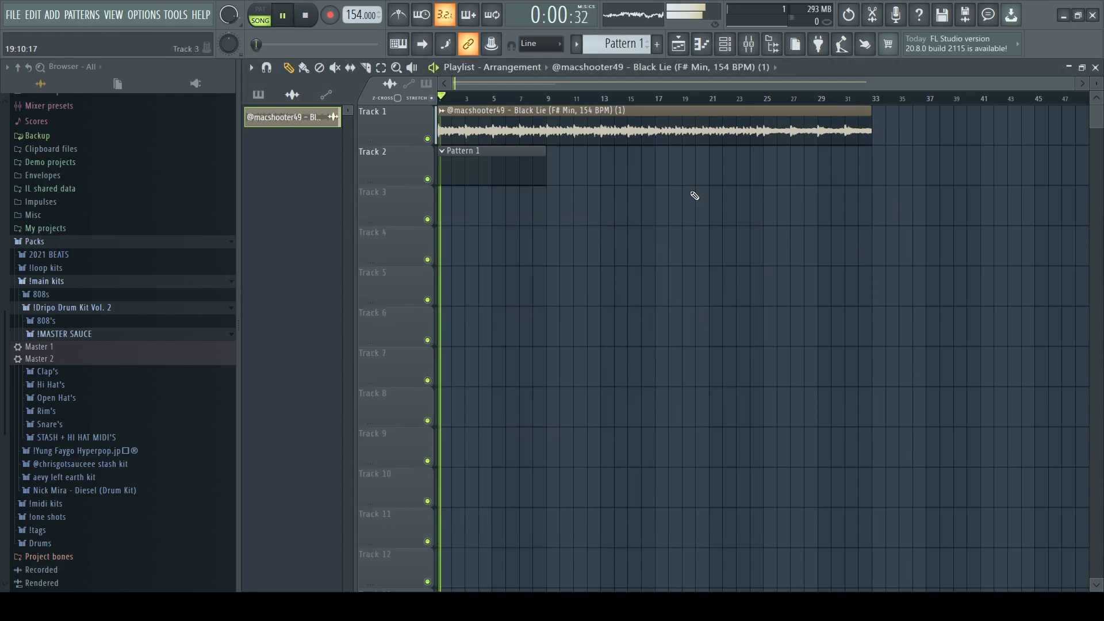
Load the chris sample chain preset from the stash kit's !chris mixing presets folder onto mixer Insert 1.
click(724, 44)
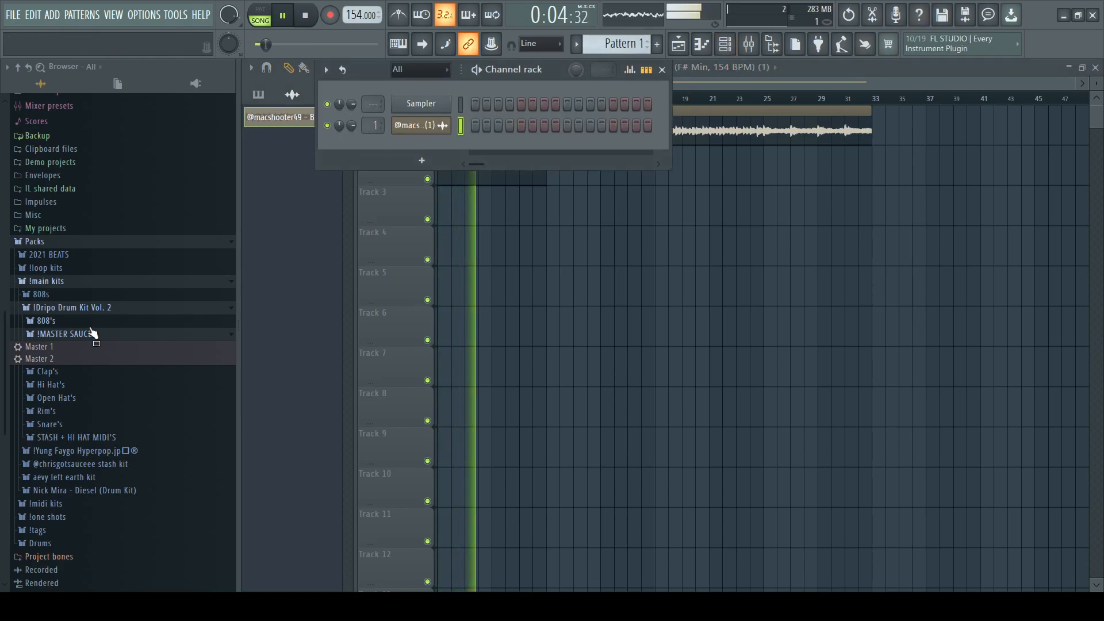
click(113, 312)
key(space)
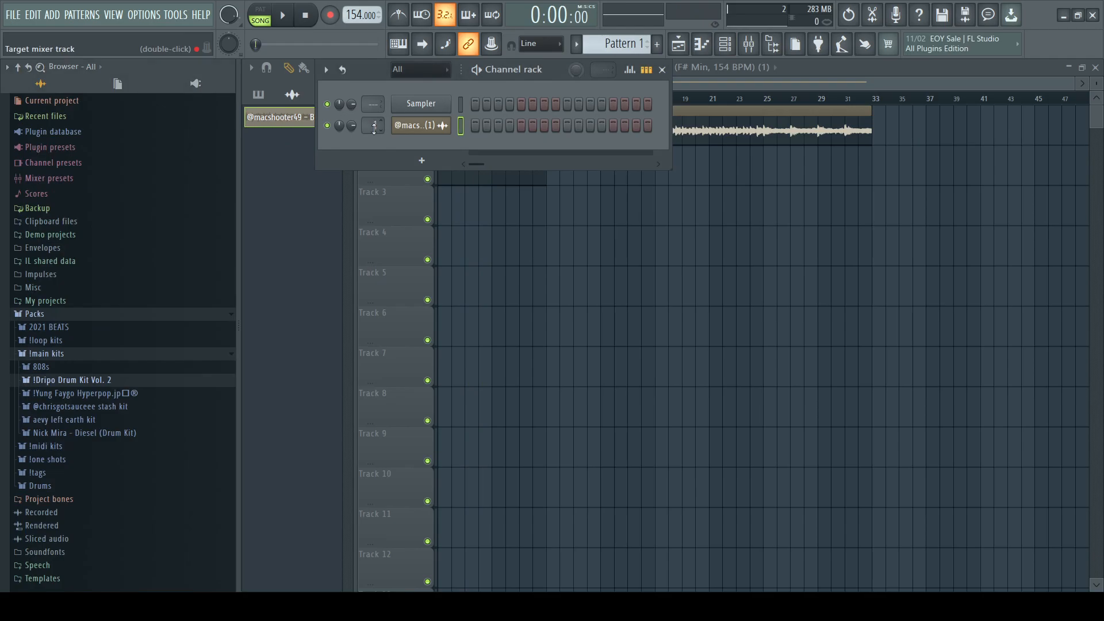
key(F9)
click(154, 407)
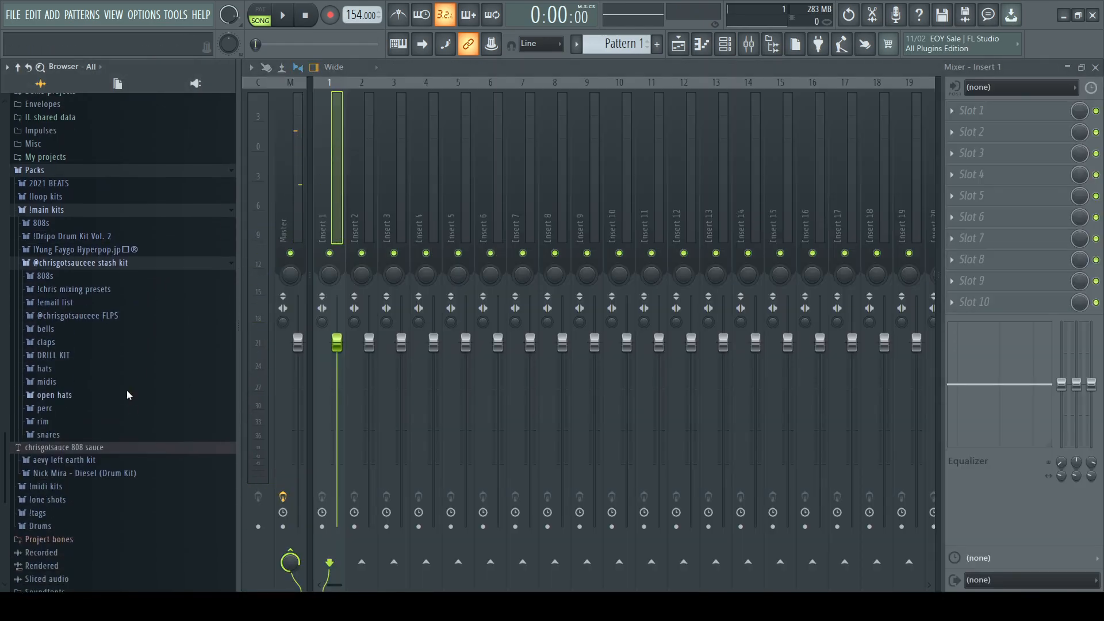
click(139, 289)
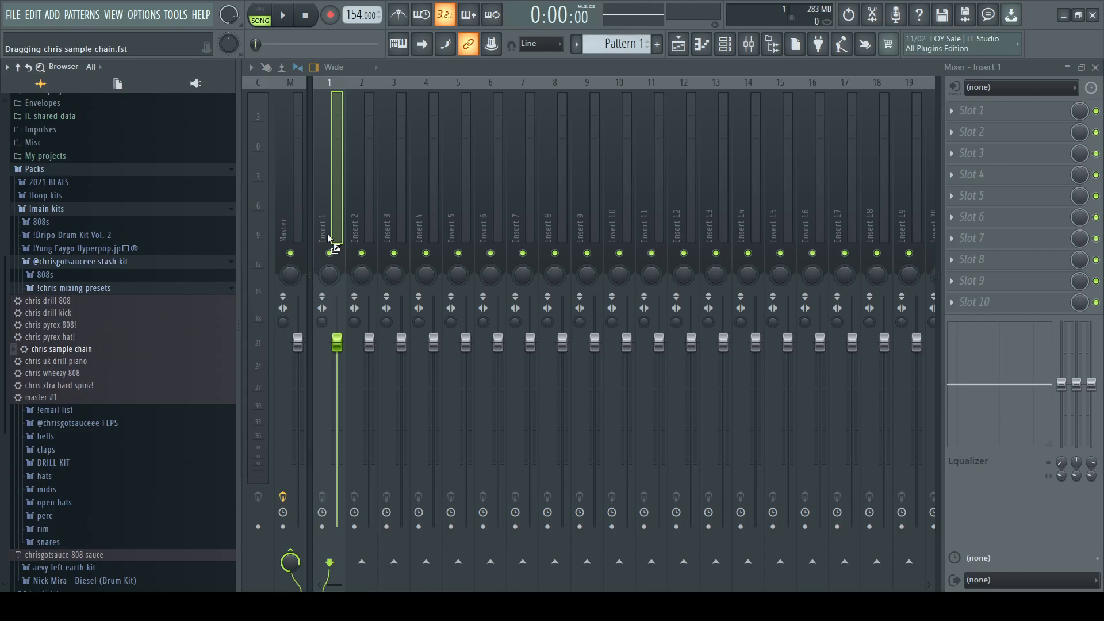
drag(332, 212, 332, 213)
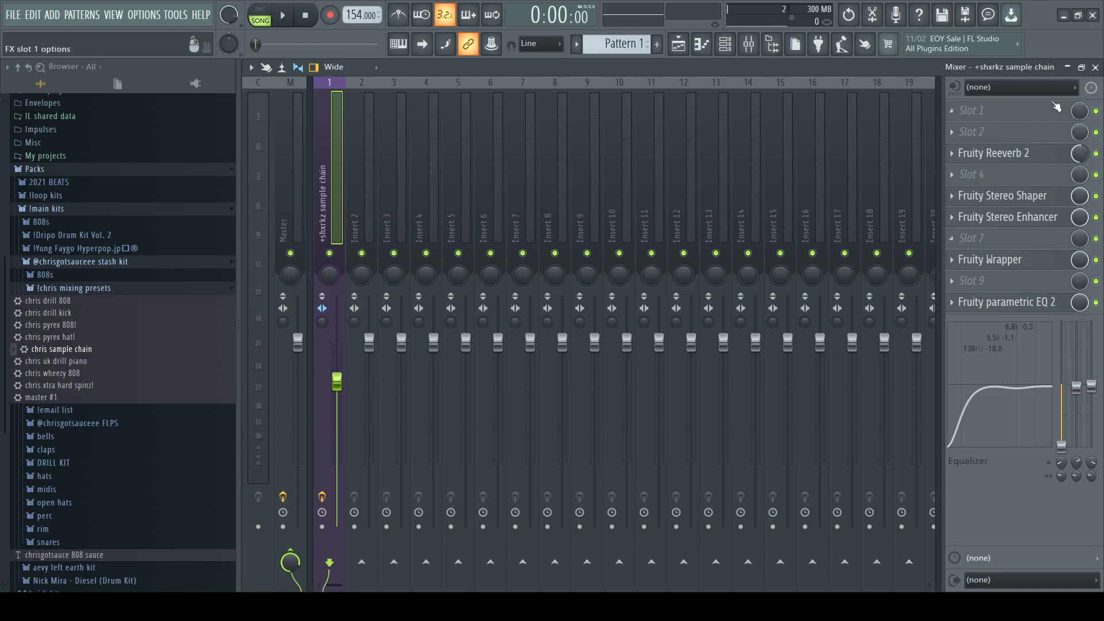
Raise the volume fader of the sample chain mixer track slightly while playing the arrangement.
click(294, 178)
click(350, 158)
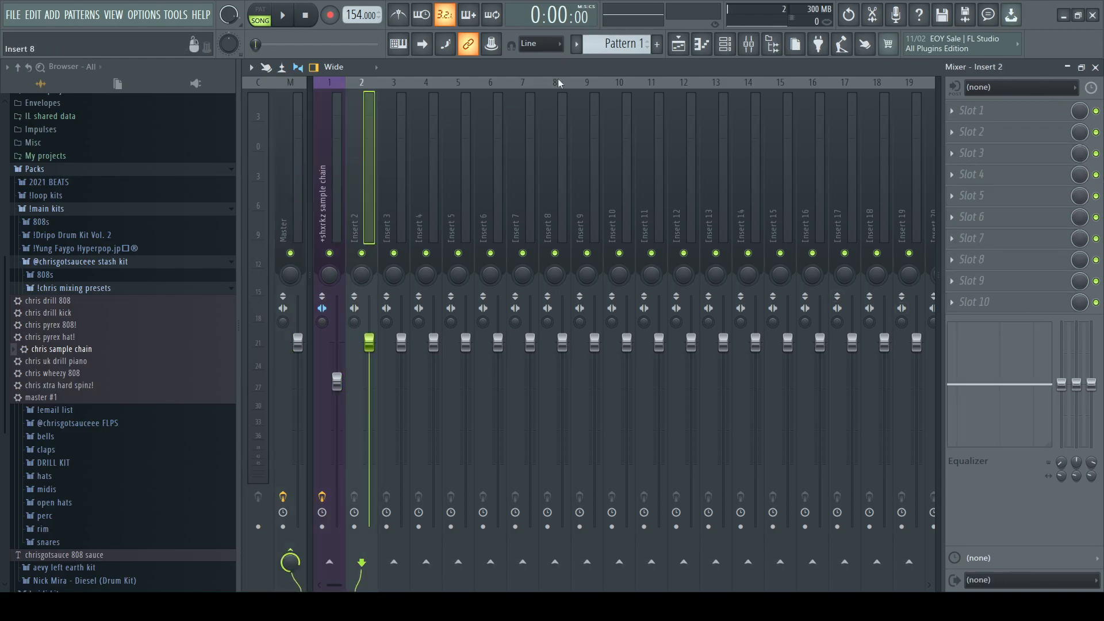
click(332, 136)
key(space)
drag(338, 380, 337, 366)
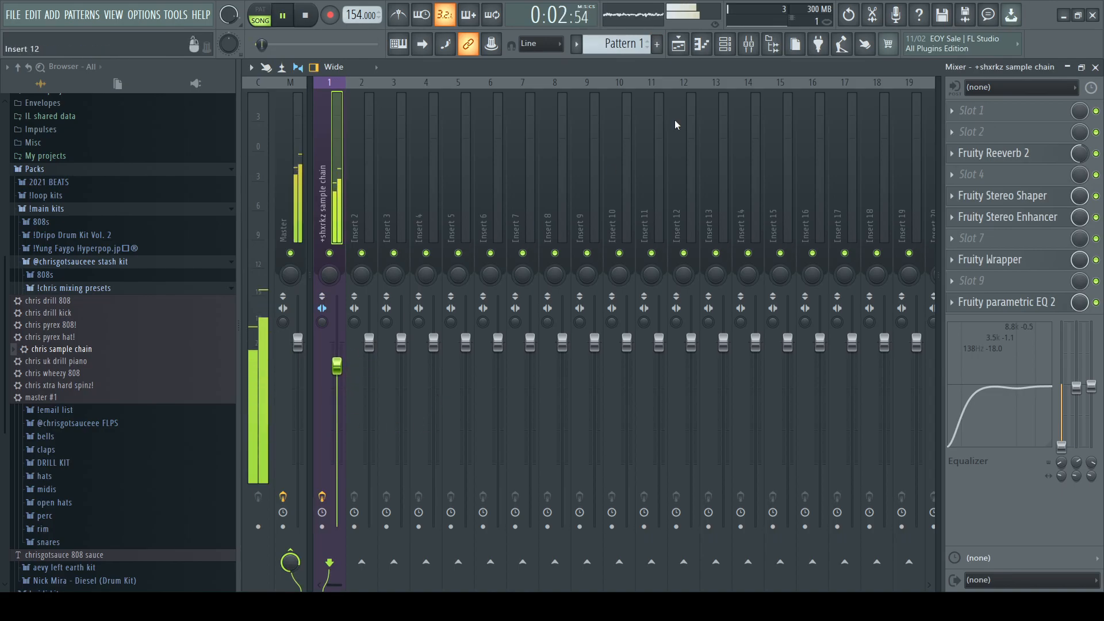
key(space)
Load !main 808 from the stash kit's 808s folder into the Sampler channel.
click(685, 41)
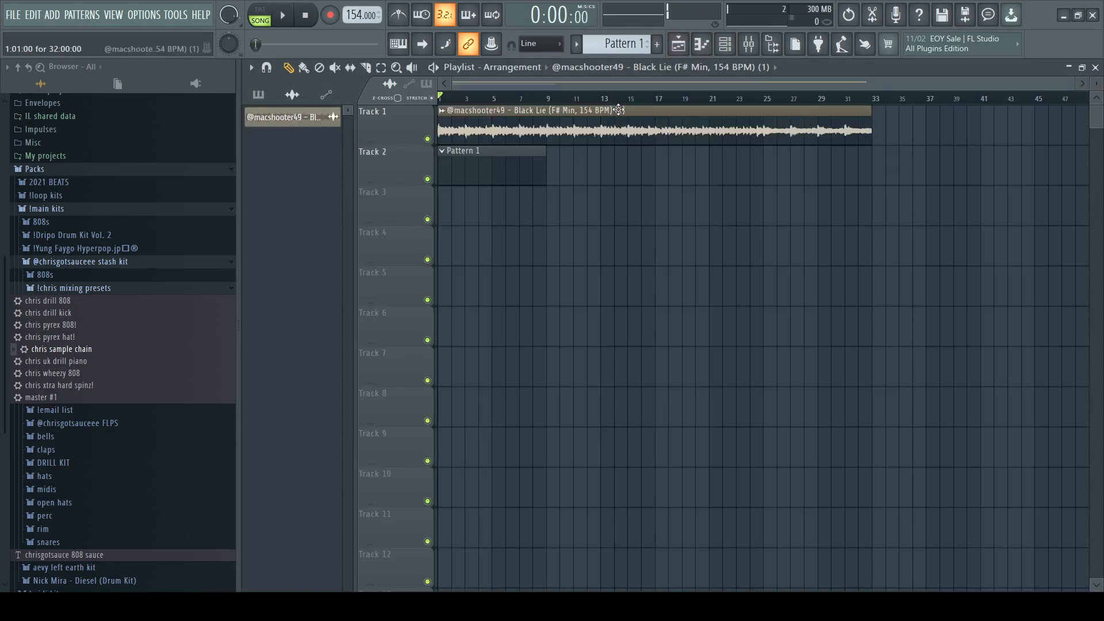
click(733, 45)
click(115, 277)
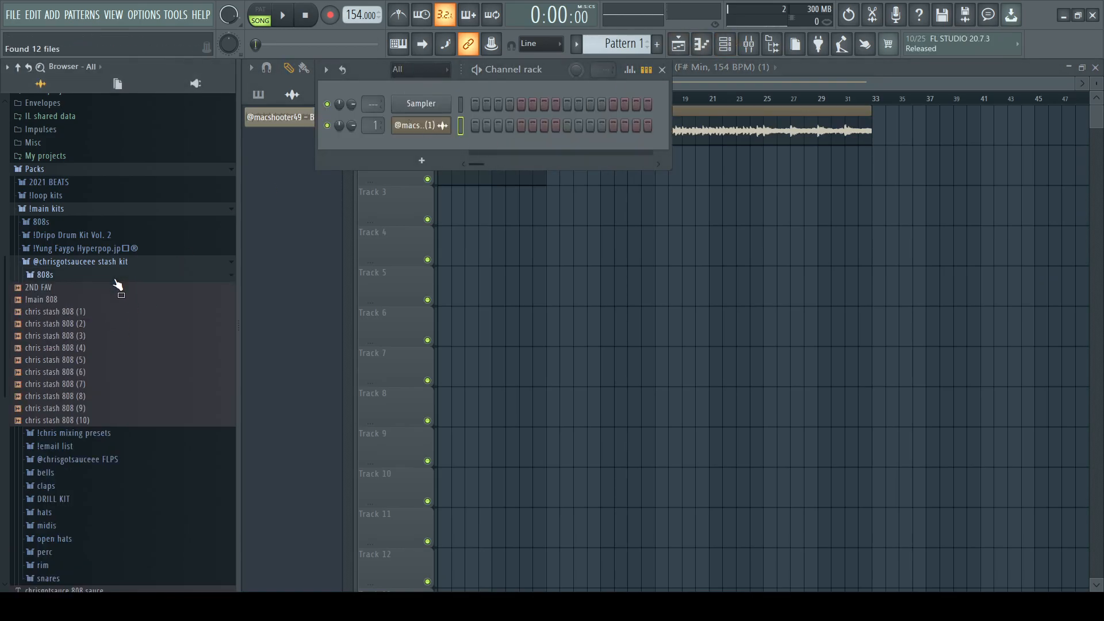
drag(42, 299, 421, 105)
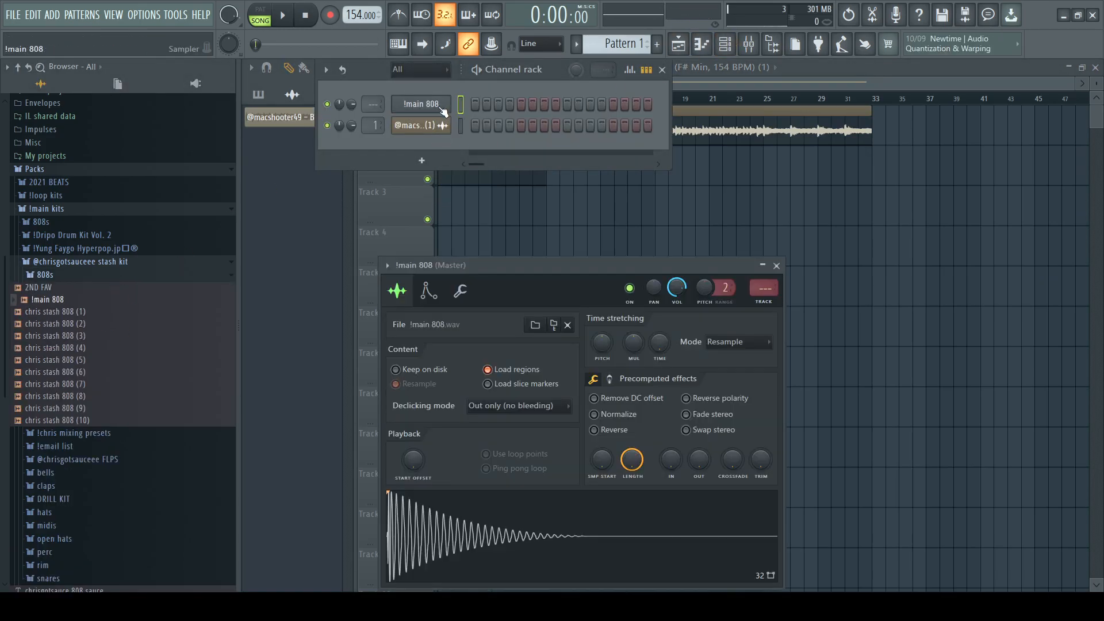
Try adjusting the EQ precomputed effect of the !main 808 sample and preview its sound.
click(610, 379)
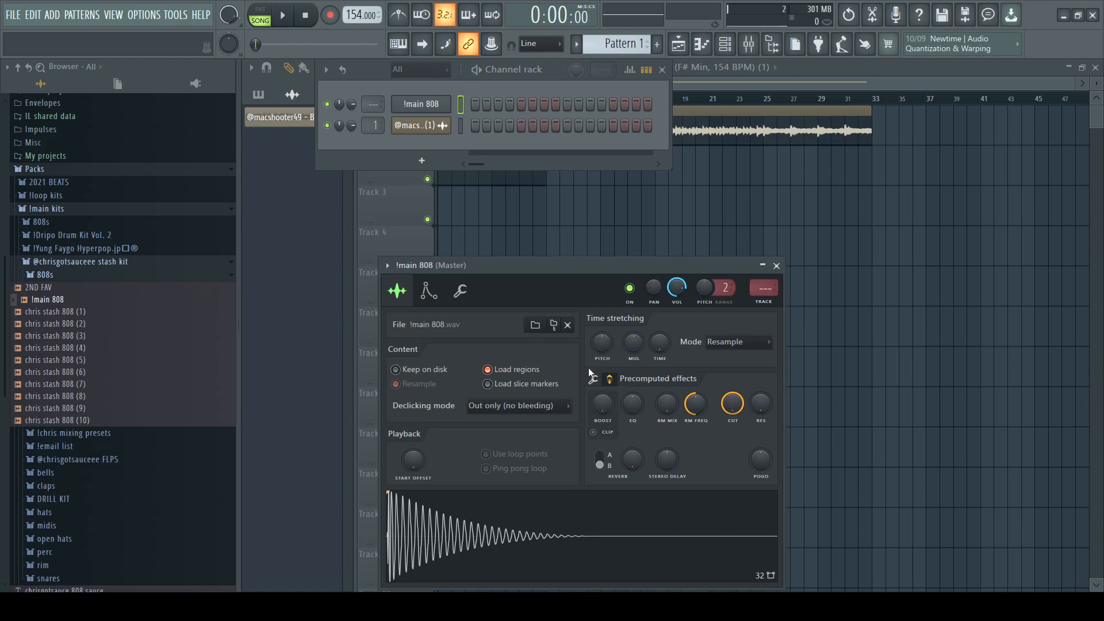
click(592, 378)
click(609, 380)
drag(633, 404, 633, 426)
click(593, 377)
click(562, 512)
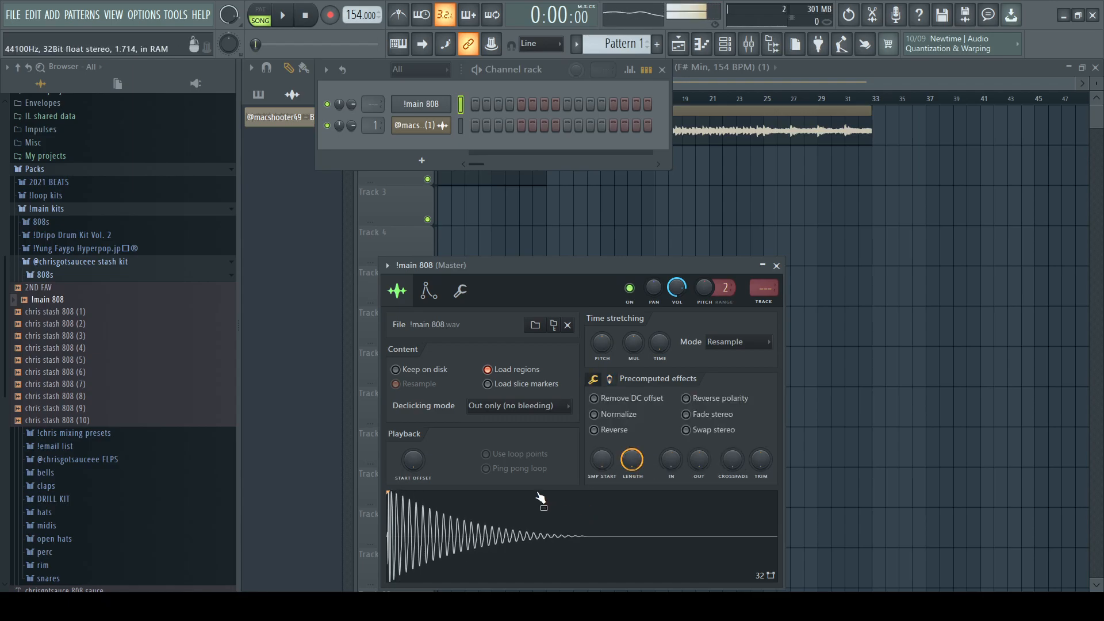
Audition several chris stash 808 samples and replace the channel's sample with chris stash 808 (5).
click(92, 396)
click(90, 410)
click(111, 386)
click(113, 374)
click(120, 363)
drag(120, 365, 728, 552)
Raise the 808 channel's quick fade-out and turn its trim up to the maximum, previewing the sound.
drag(703, 465, 703, 434)
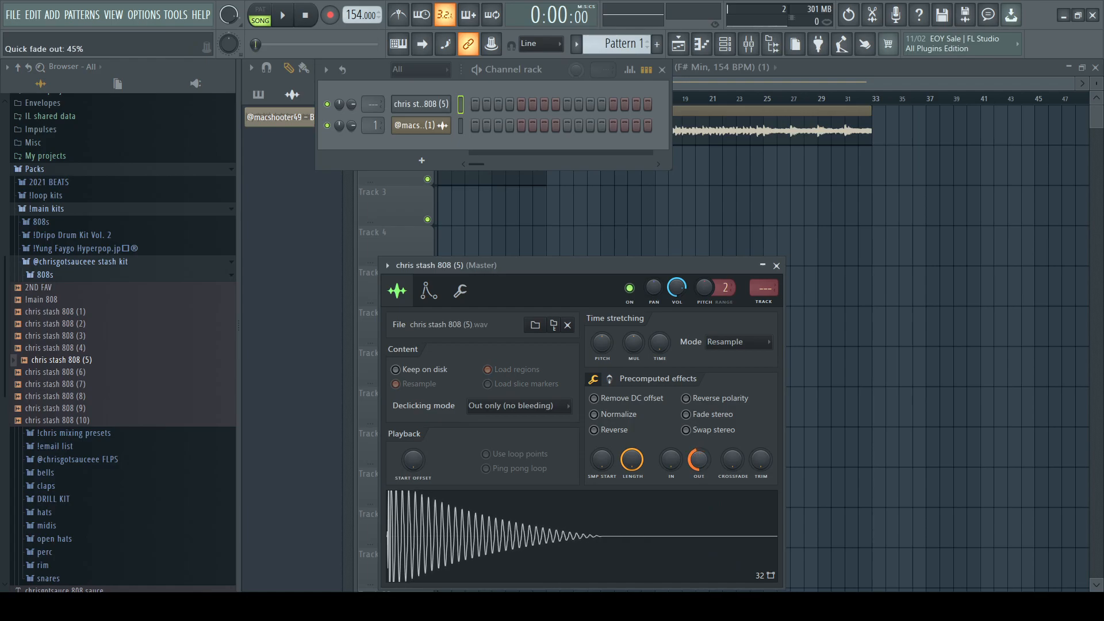
click(682, 551)
click(685, 510)
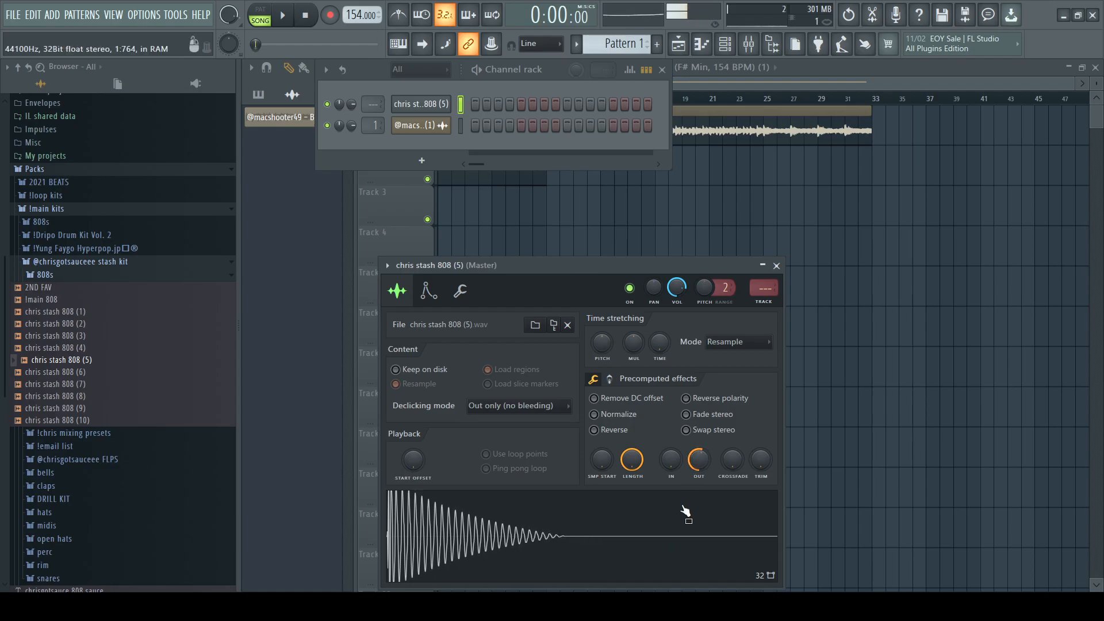
drag(757, 461, 758, 431)
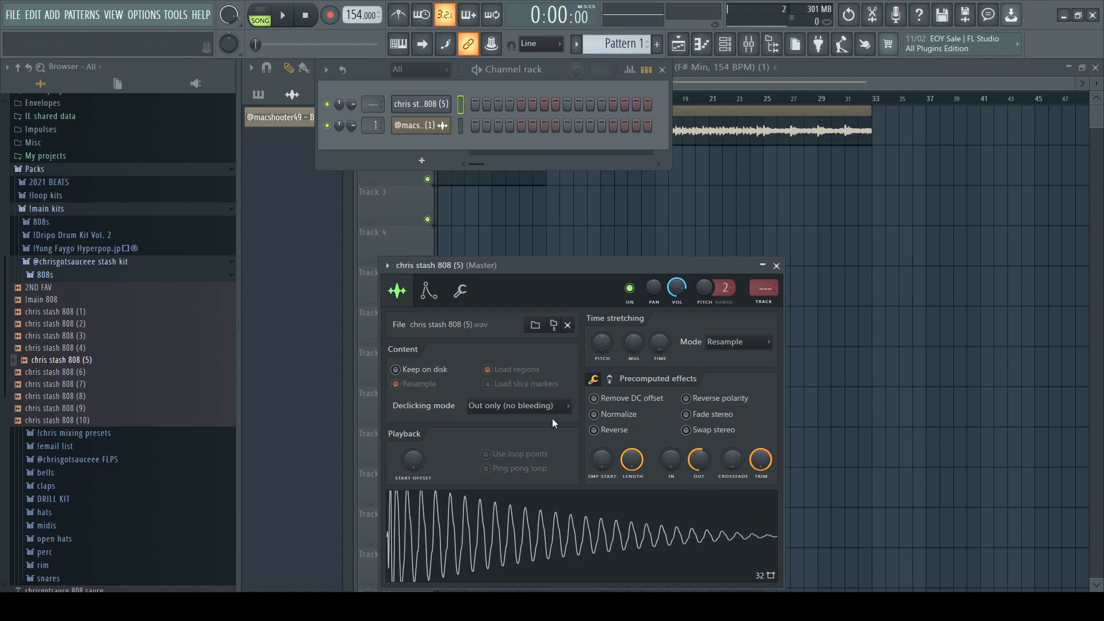
Load !main 808 back into the channel, with quick fade-out at 0% and the EQ precomputed effect at 67%.
click(117, 289)
drag(118, 298, 594, 482)
drag(694, 464, 709, 485)
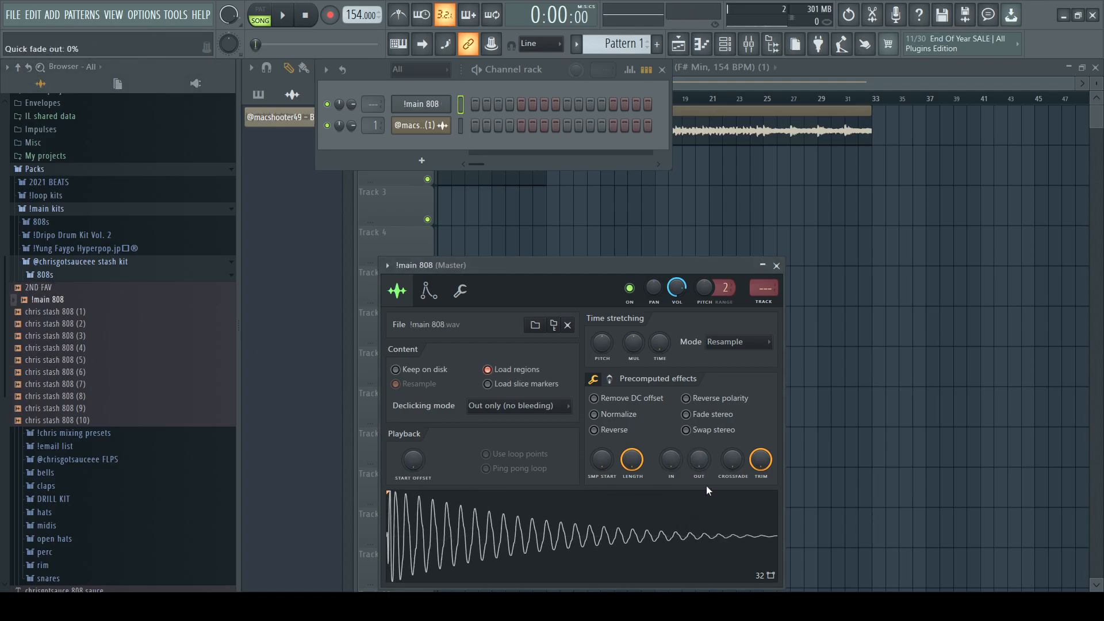
click(610, 379)
drag(642, 408, 642, 384)
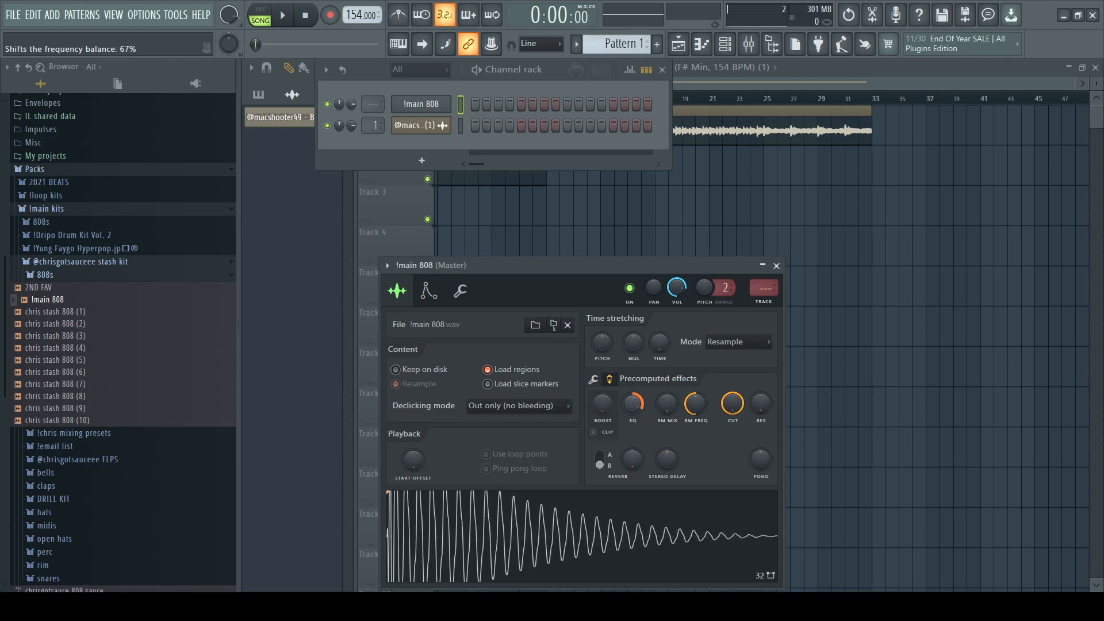
In the !main 808 piano roll, place a D#5 note at the start of bar 1 and shorten it to two steps.
right_click(421, 105)
click(478, 99)
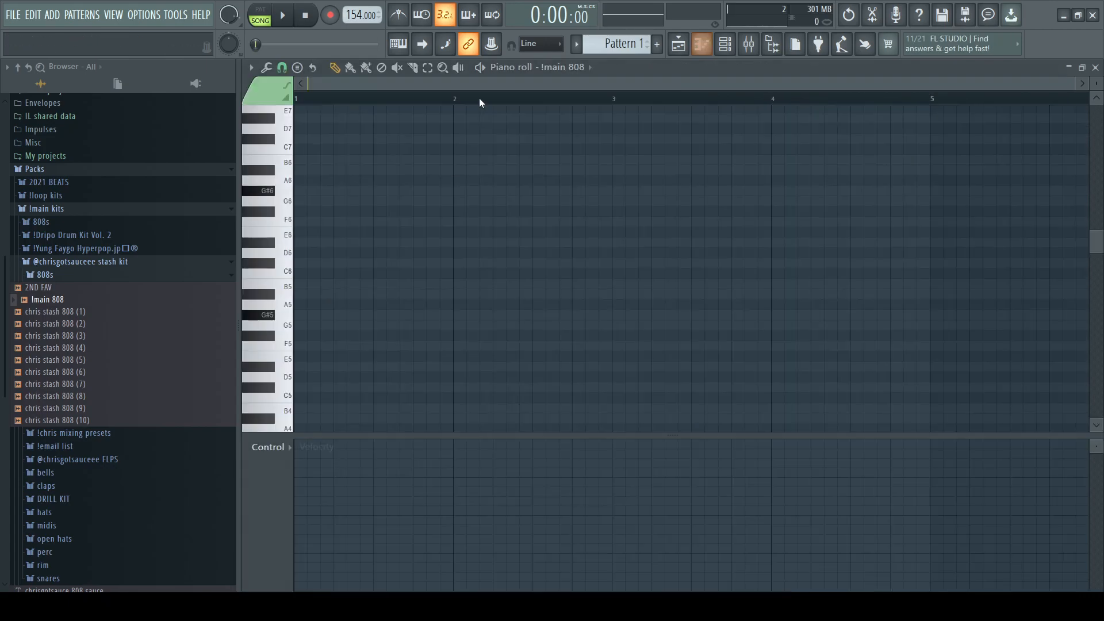
click(348, 301)
drag(348, 301, 298, 368)
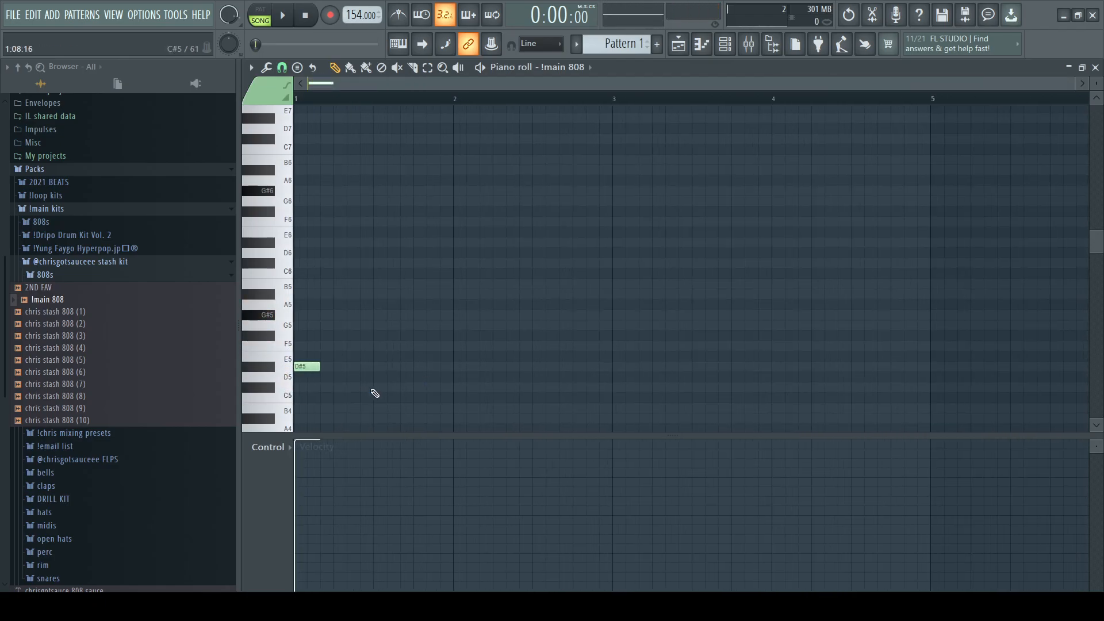
click(305, 366)
scroll(310, 366, up, 3)
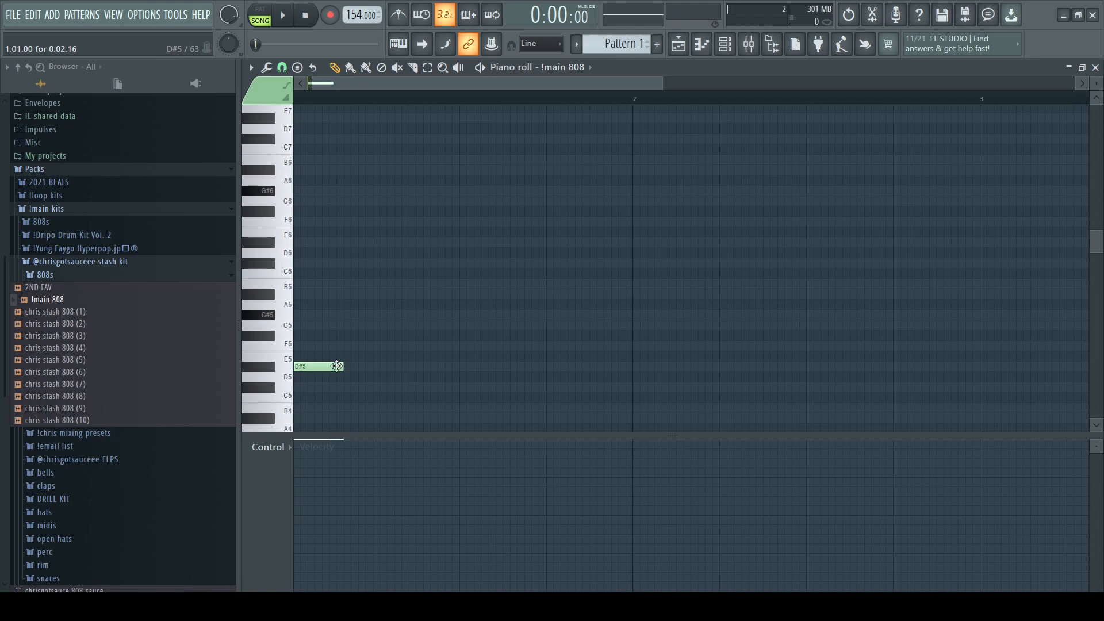
scroll(326, 357, down, 3)
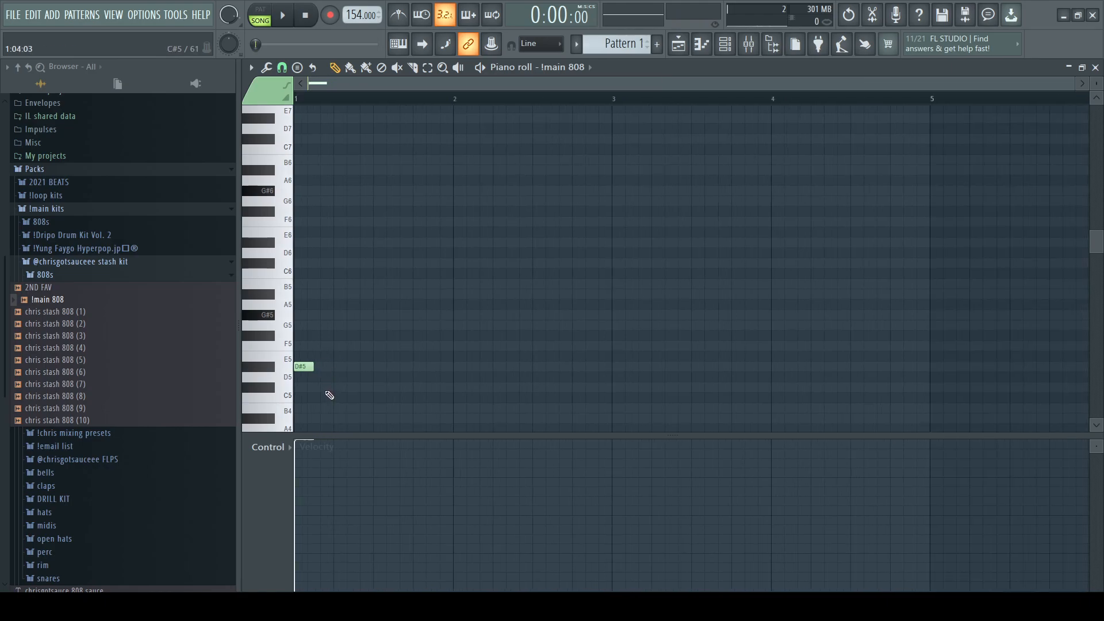
Place two-step D#5 notes at step 15 of bar 1 and step 5 of bar 2, playing the arrangement to check the rhythm.
click(439, 367)
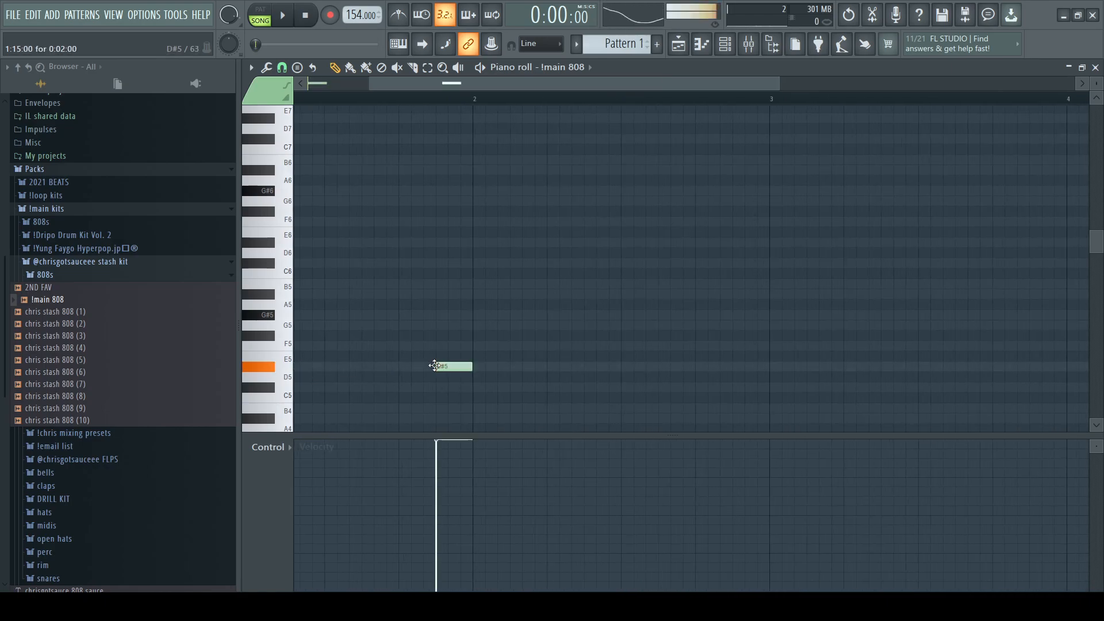
scroll(398, 296, down, 2)
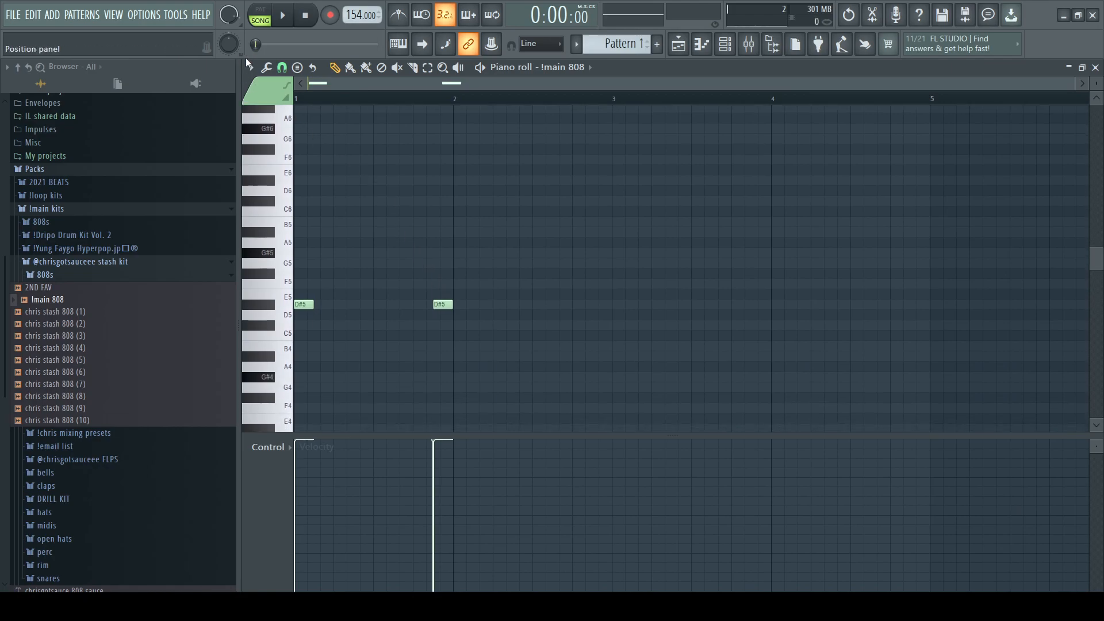
scroll(444, 320, up, 1)
scroll(397, 287, down, 1)
scroll(360, 282, up, 1)
scroll(353, 294, down, 1)
key(space)
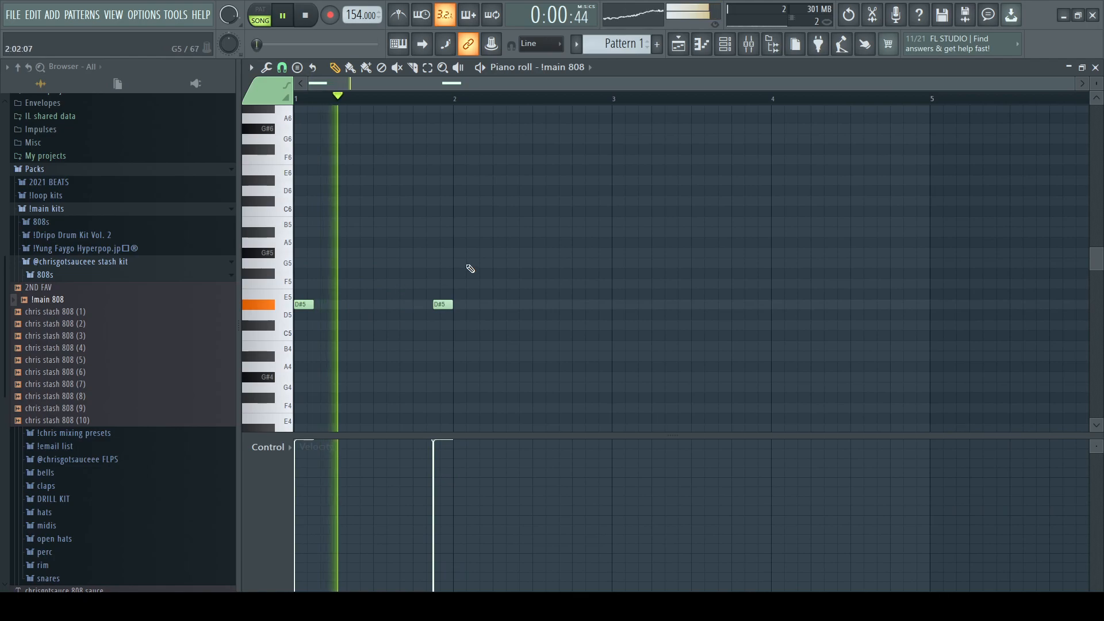
scroll(488, 317, up, 5)
scroll(603, 308, down, 4)
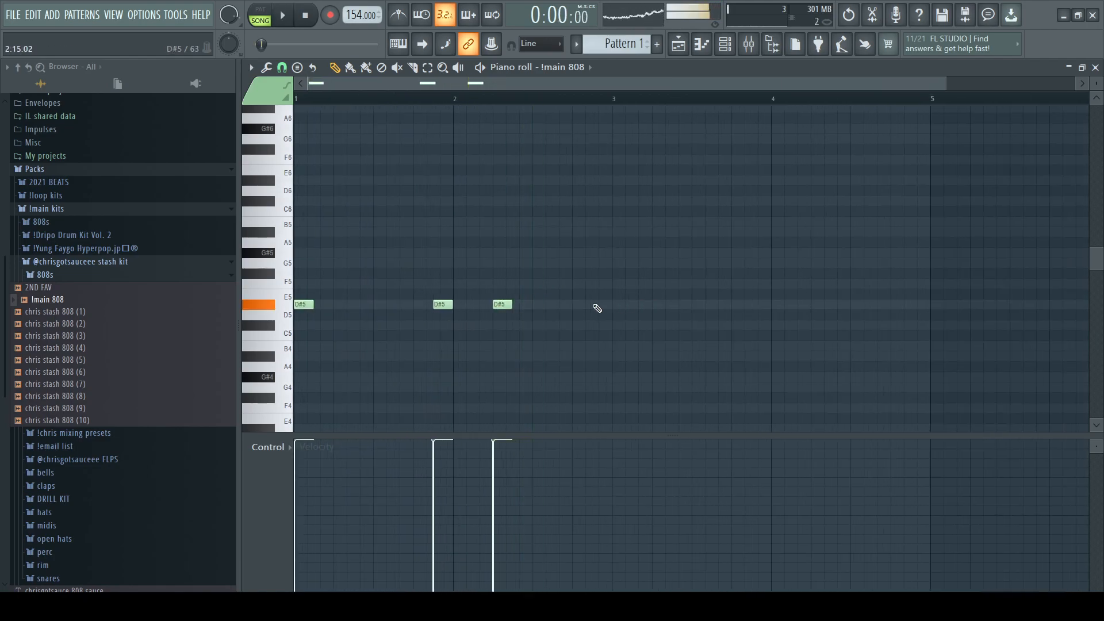
key(space)
scroll(618, 308, up, 2)
Add D#5 notes at steps 1 and 15 of bar 3 and steps 5 and 11 of bar 4, plus a D#6 at step 15 of bar 4.
click(621, 305)
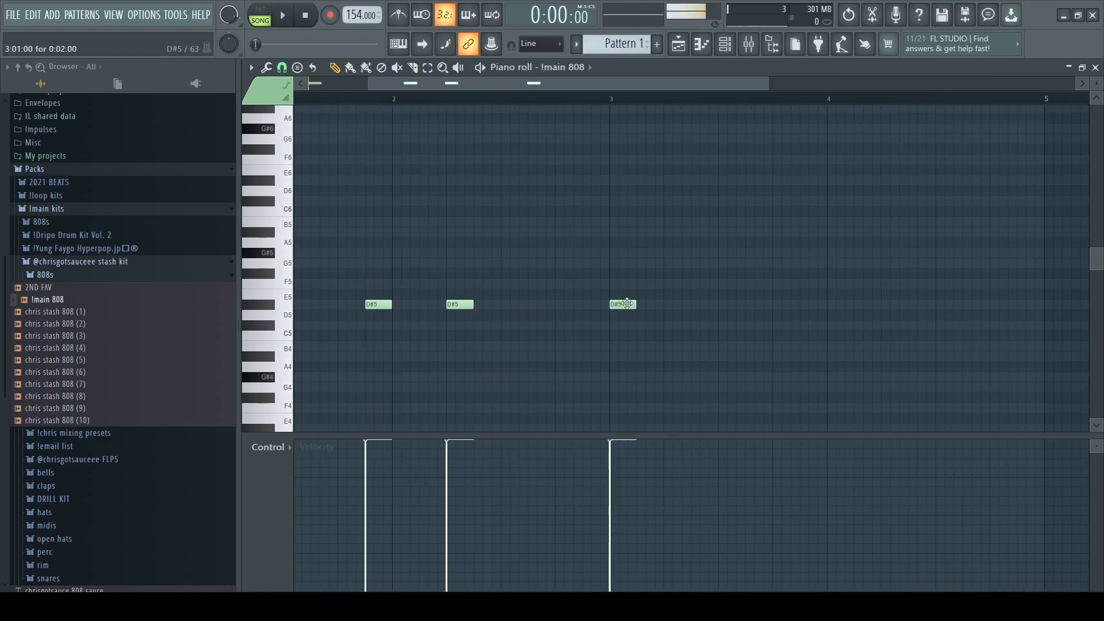
click(803, 304)
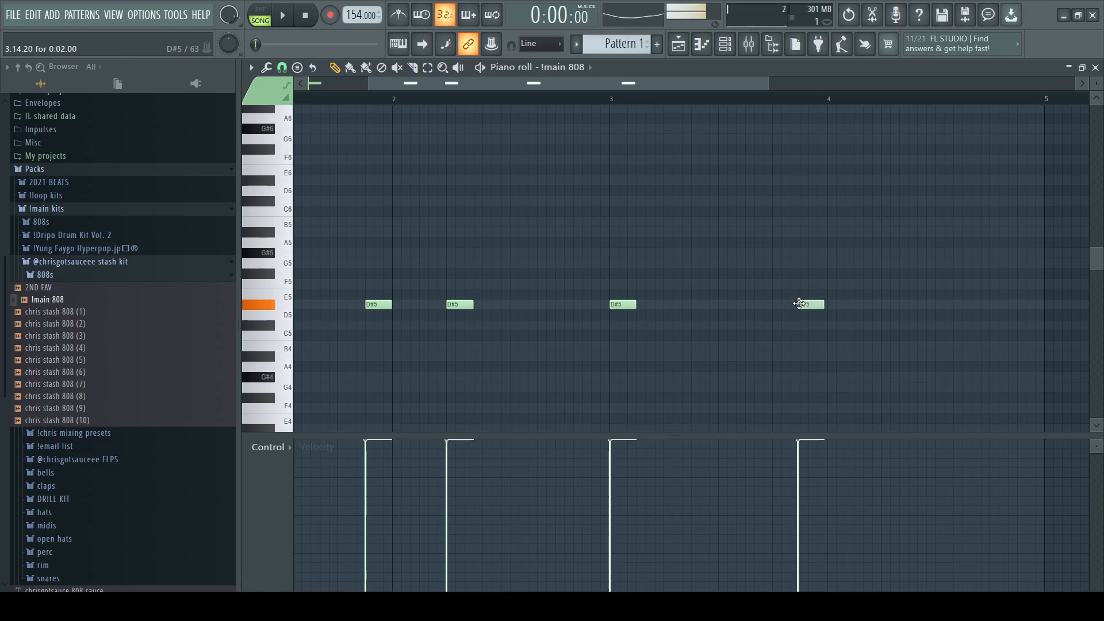
click(882, 306)
click(963, 305)
scroll(1030, 232, up, 2)
drag(1006, 146, 1016, 208)
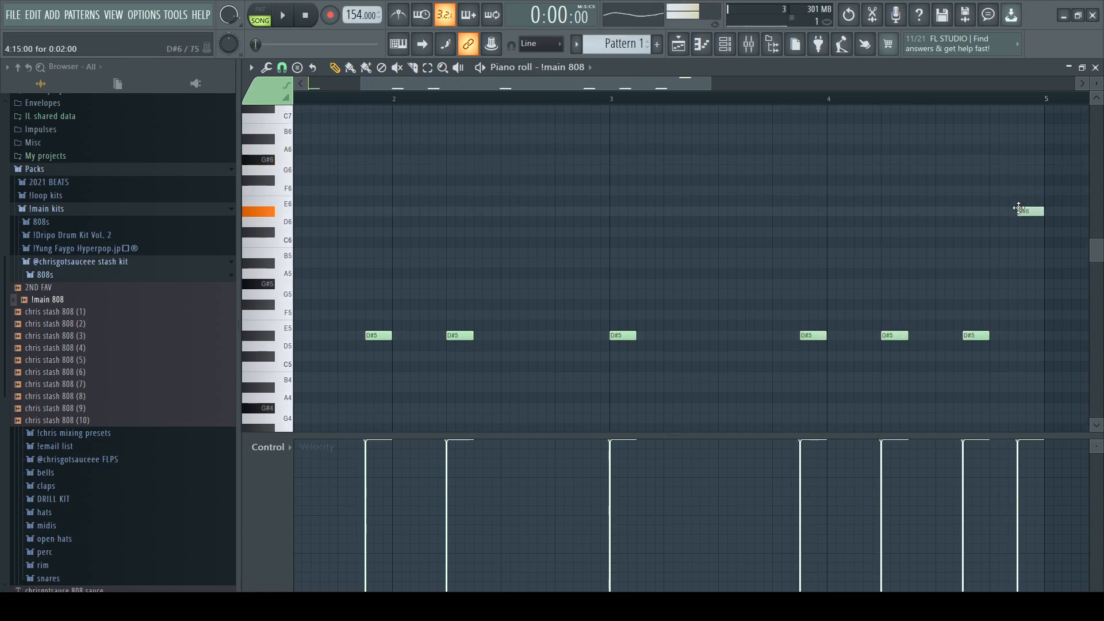
Duplicate the four-bar 808 pattern into bars 5 to 8.
scroll(913, 214, down, 2)
key(ctrl+b)
scroll(913, 214, down, 3)
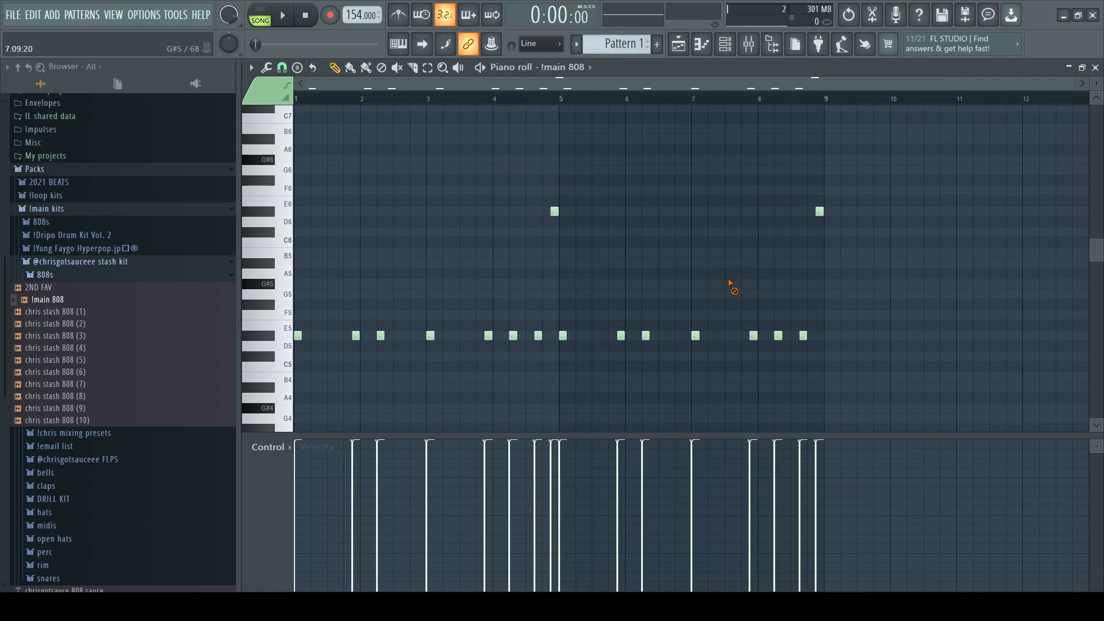
drag(855, 381, 570, 143)
key(Delete)
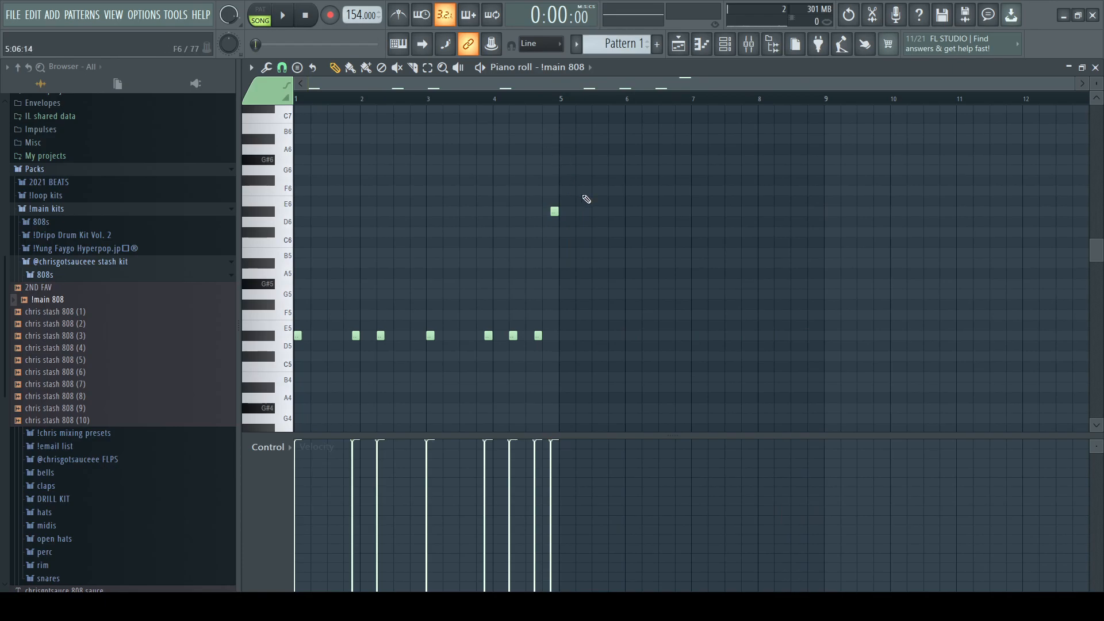
key(ctrl+z)
Try to split the D#5 at step 5 of bar 8 into back-to-back notes with a length of 0:01:08.
scroll(686, 353, up, 5)
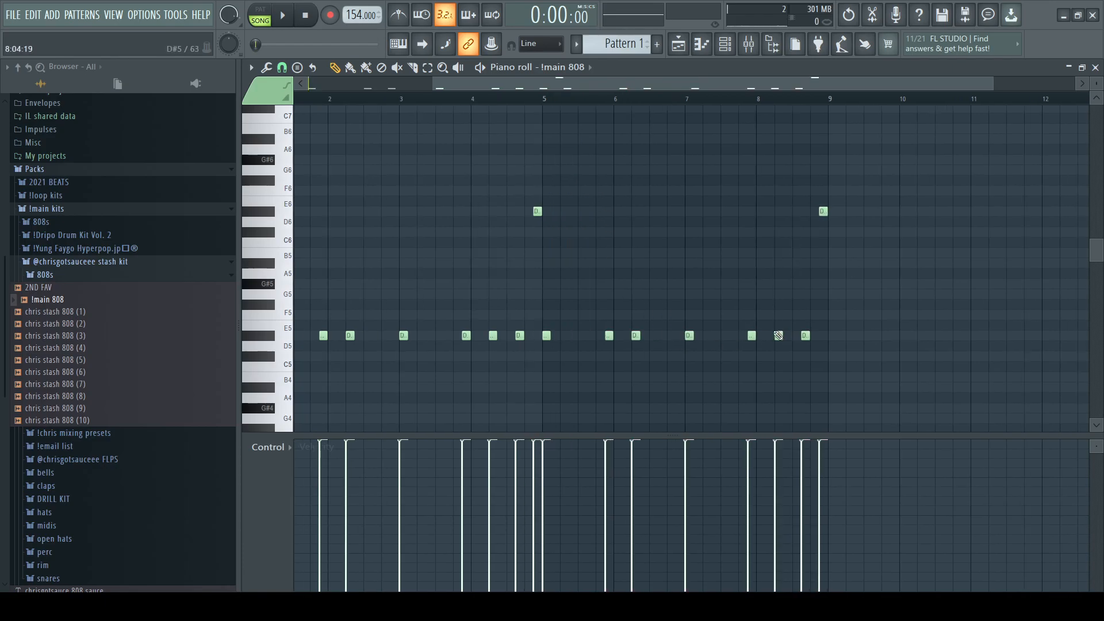
click(808, 329)
right_click(808, 330)
click(786, 336)
click(803, 336)
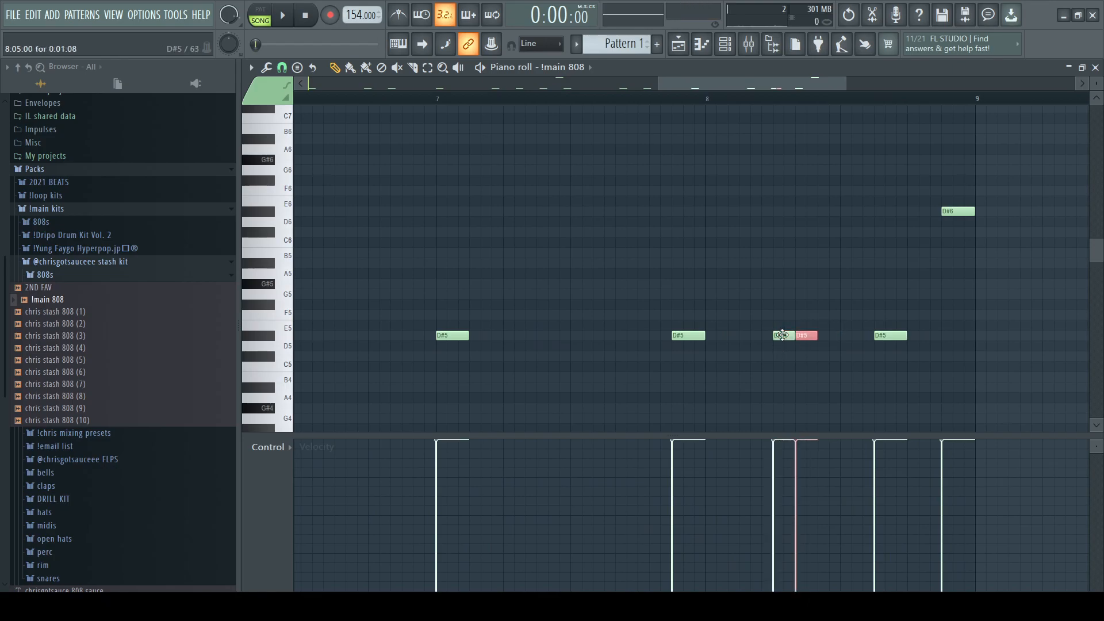
click(827, 336)
scroll(842, 294, down, 4)
right_click(817, 336)
right_click(838, 336)
key(ctrl+z)
right_click(826, 337)
right_click(837, 336)
scroll(942, 279, down, 2)
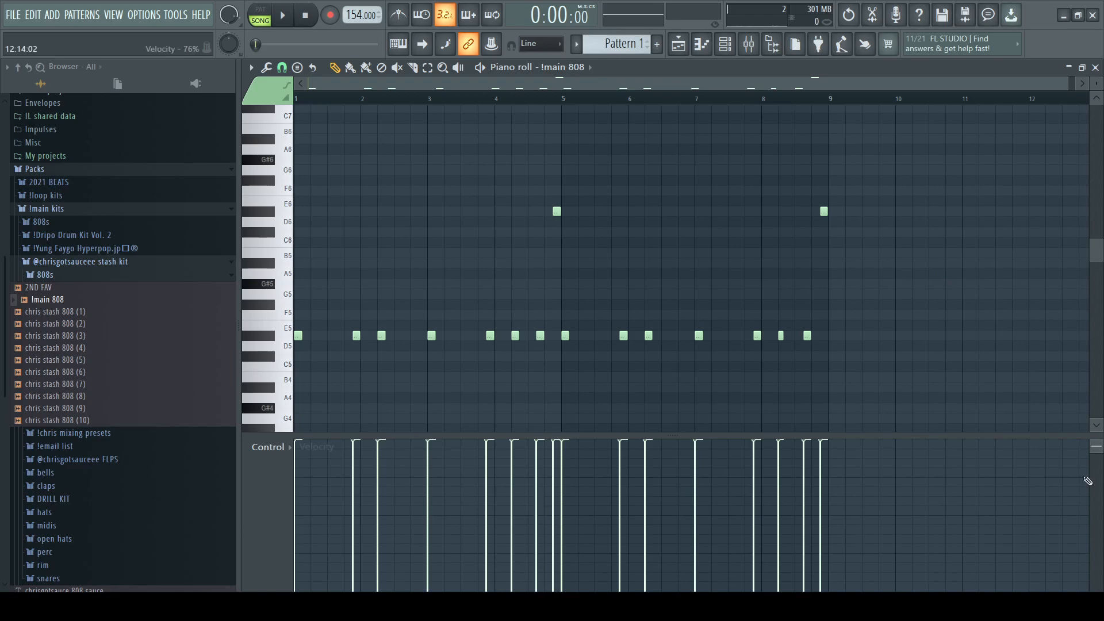
Place a two-step D#5 note at step 3 of bar 8, directly before the step 5 note.
scroll(697, 362, up, 6)
click(727, 335)
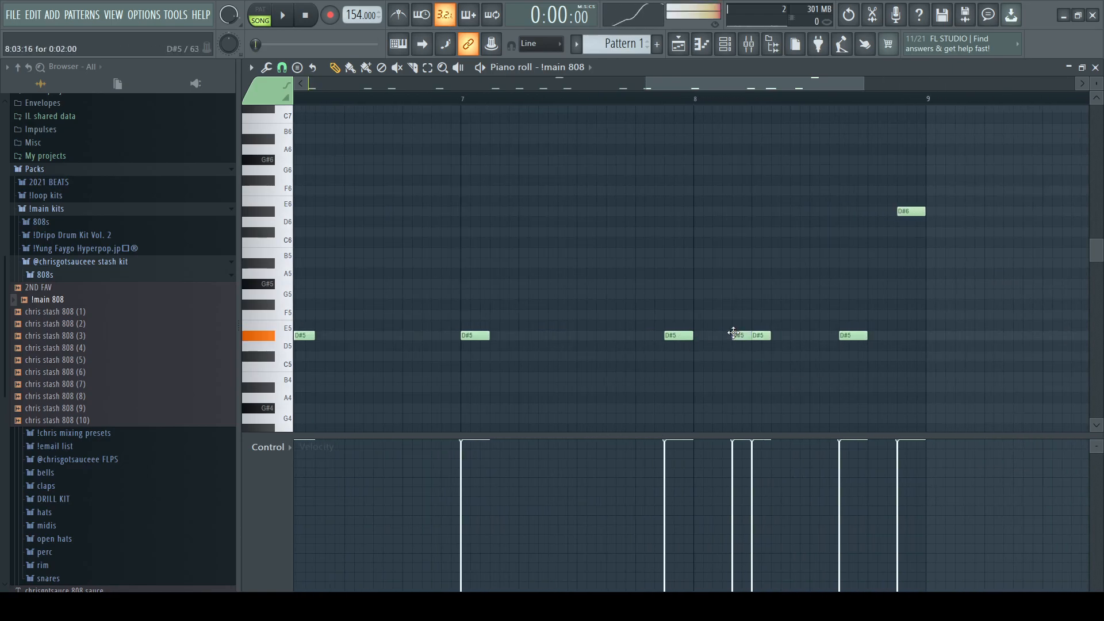
drag(726, 331, 724, 331)
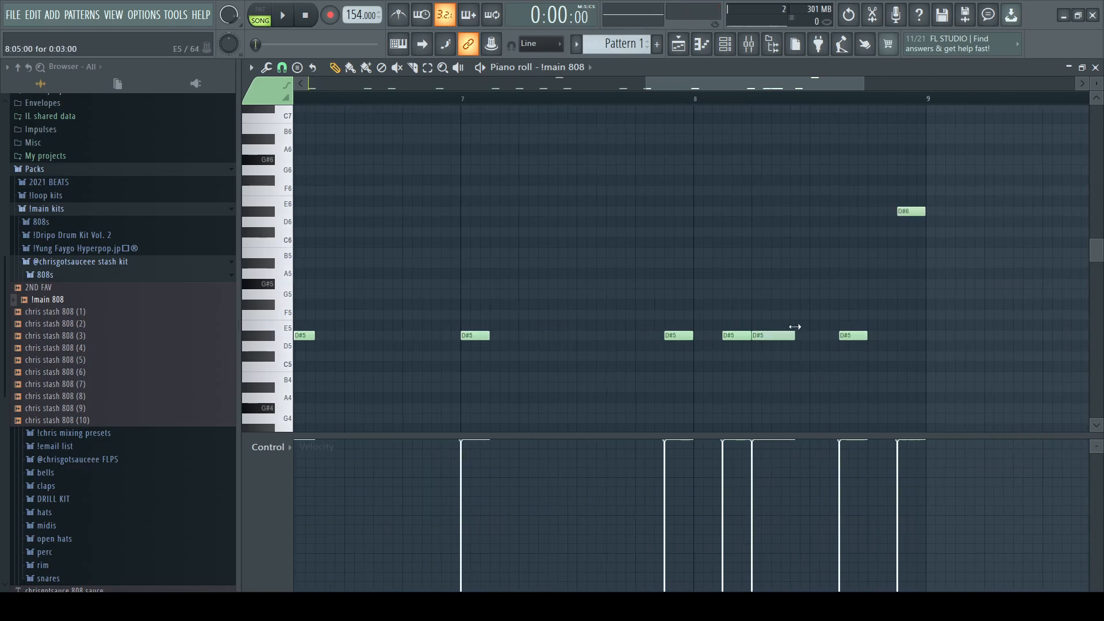
Replace the D#5 notes at steps 5 and 11 of bar 8 with three equal back-to-back D#5 notes filling steps 5 to 12.
right_click(857, 333)
drag(797, 322, 779, 348)
key(ctrl+b)
key(ctrl+b)
ctrl+click(862, 273)
Replace the D#6 at step 15 of bar 8 with three equal back-to-back D#6 notes filling steps 13 to 16.
click(879, 212)
right_click(900, 211)
drag(891, 212, 887, 242)
key(ctrl+b)
key(ctrl+b)
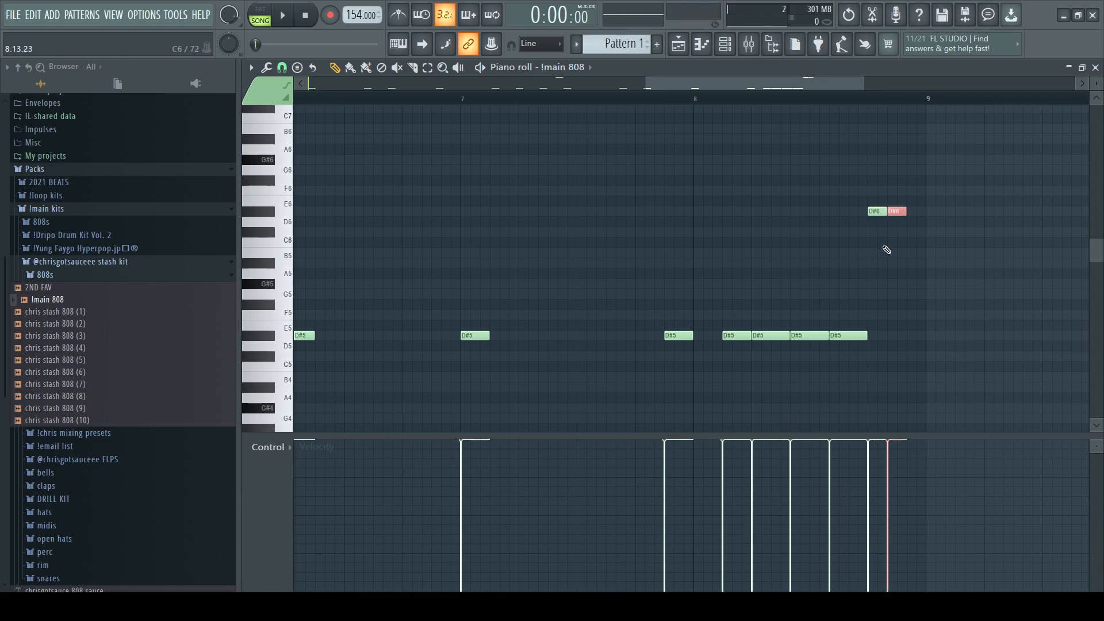
scroll(891, 272, down, 3)
ctrl+click(892, 274)
In pattern mode, replace the D#5 at step 15 of bar 7 with two longer D#5 notes before bar 8's run, and play from mid-bar 7.
click(258, 16)
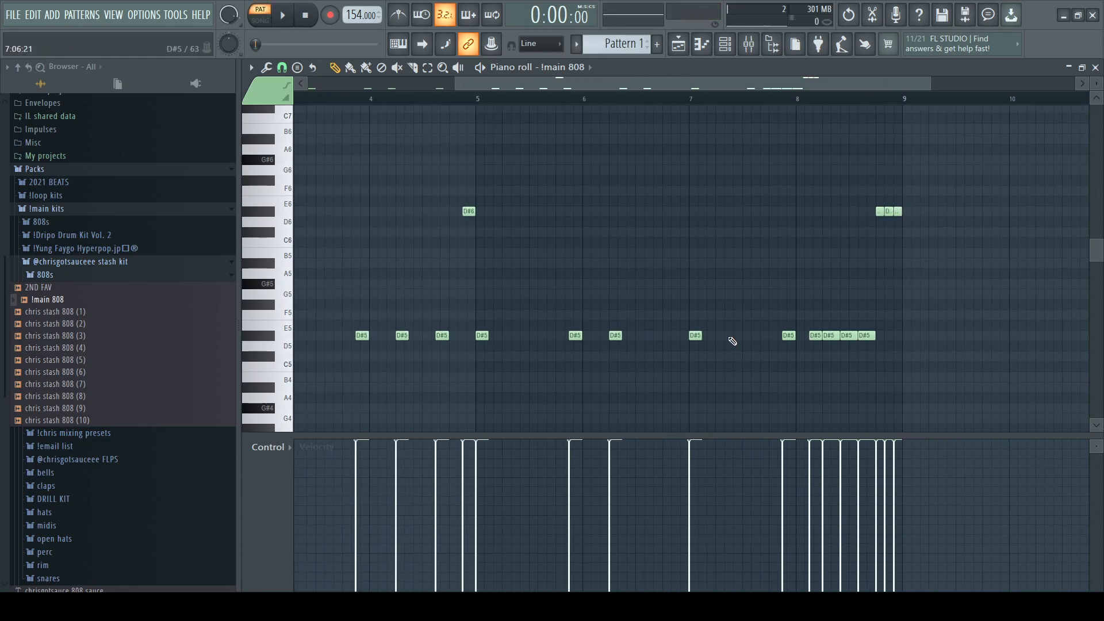
ctrl+scroll(741, 337, up, 2)
right_click(742, 335)
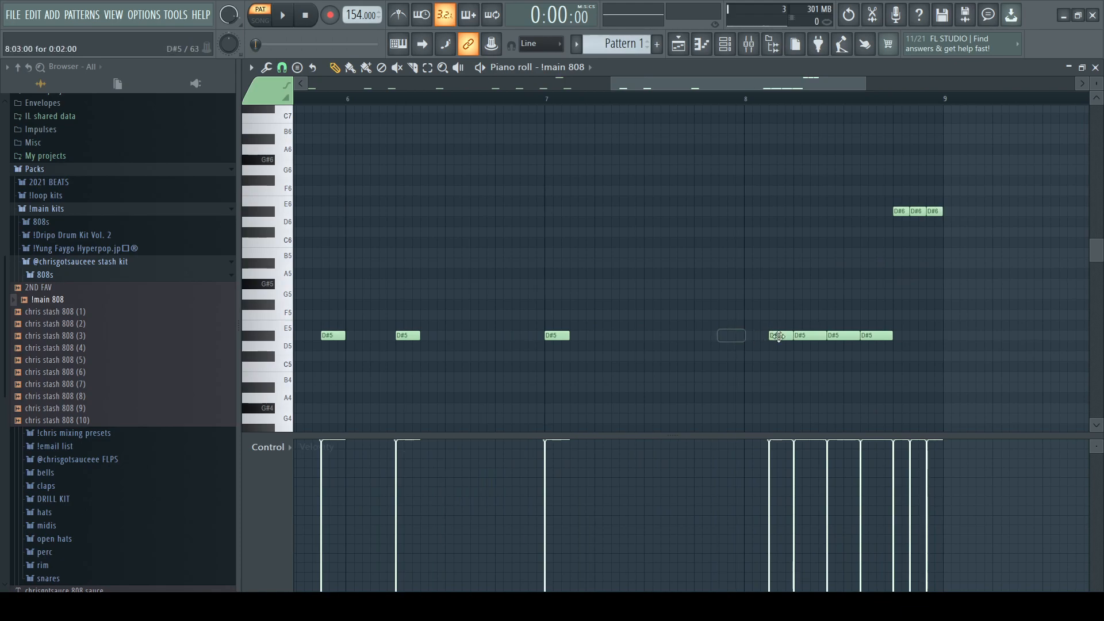
click(809, 335)
click(731, 335)
drag(731, 334, 737, 334)
drag(670, 329, 684, 344)
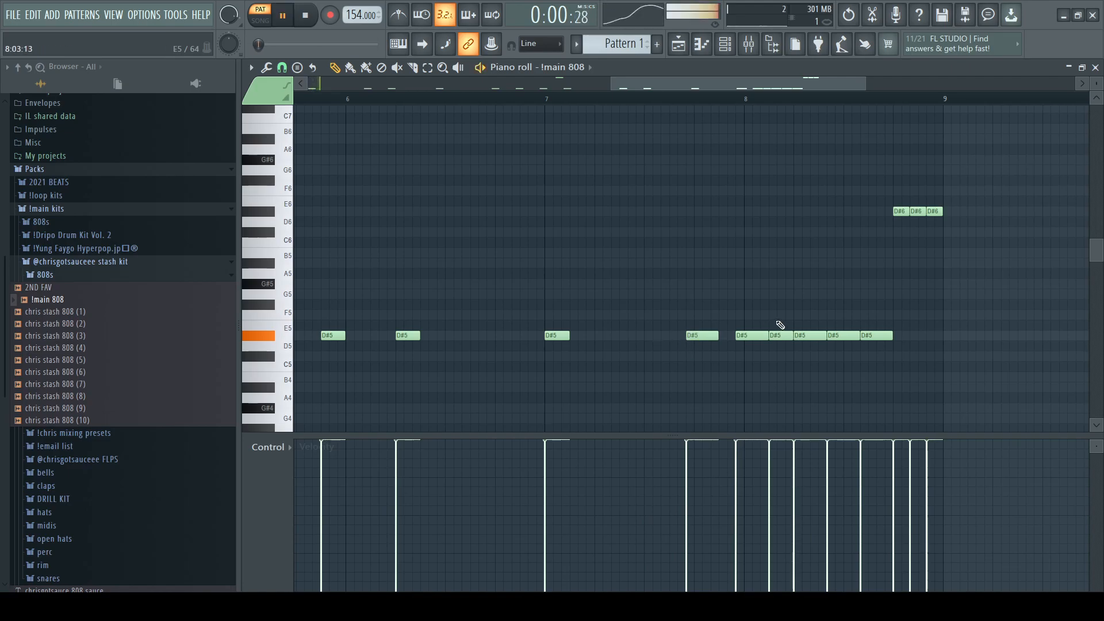
click(628, 95)
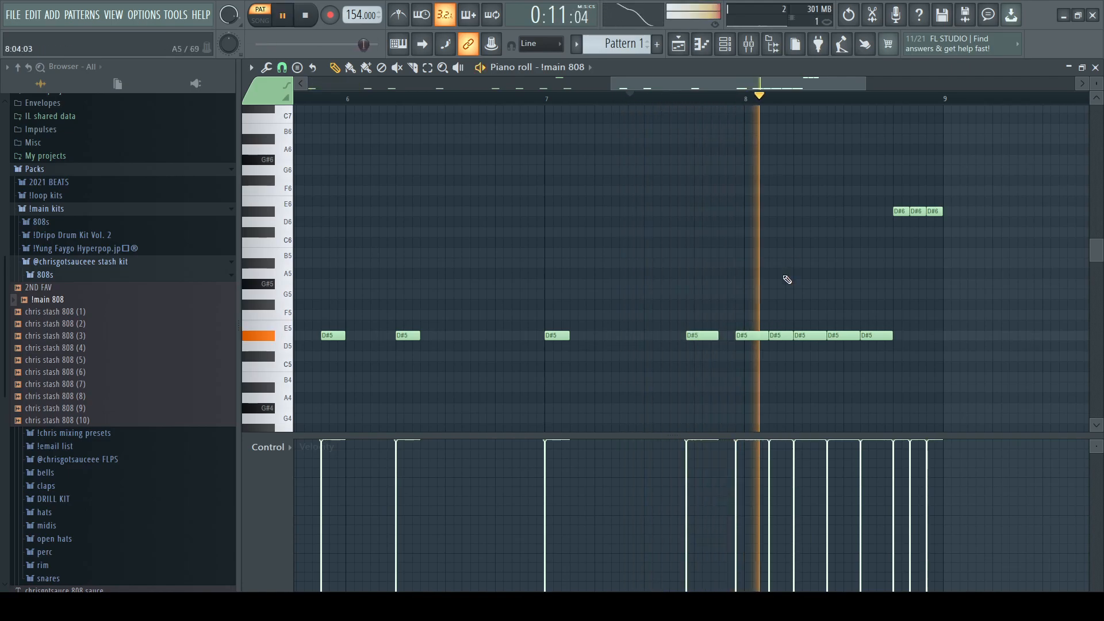
Delete the second of the two new D#5 notes, move the first to step 15 of bar 7, and play the ending again.
key(space)
right_click(754, 335)
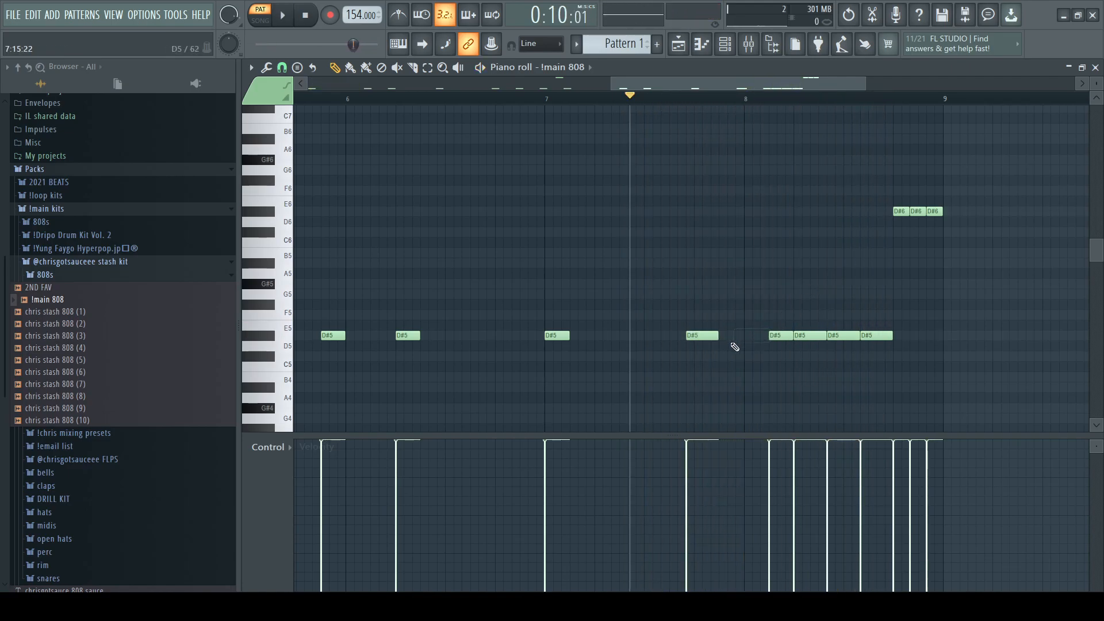
drag(697, 335, 732, 333)
key(space)
scroll(749, 319, down, 4)
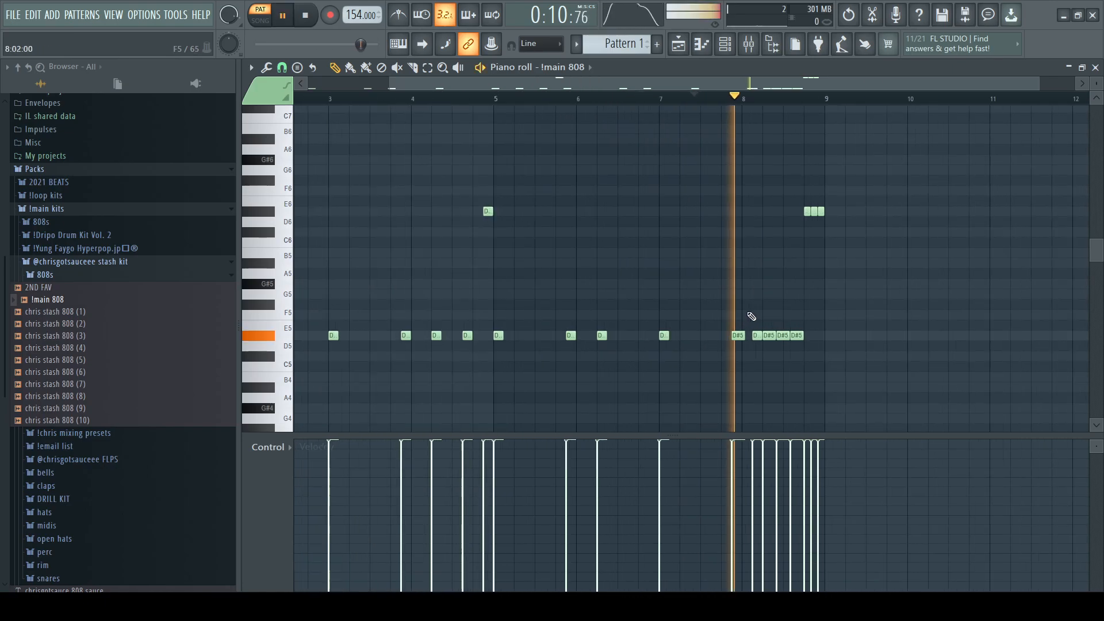
scroll(798, 335, up, 4)
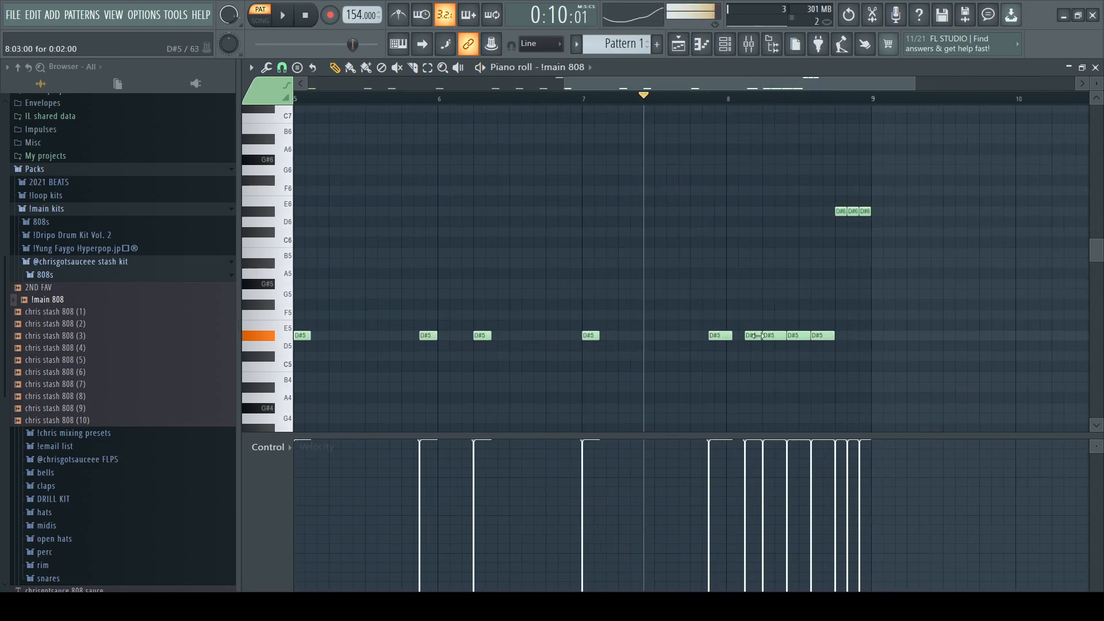
scroll(798, 335, down, 3)
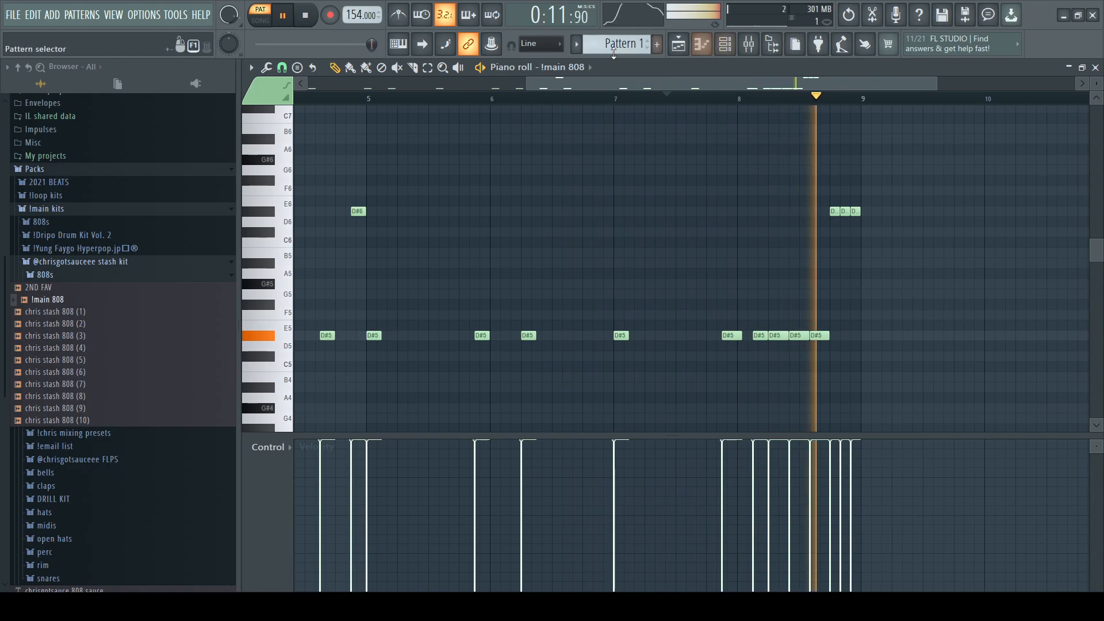
Switch to song mode and play the arrangement to check the eight-bar 808 pattern against the sample.
click(259, 21)
scroll(671, 221, down, 3)
key(space)
click(724, 46)
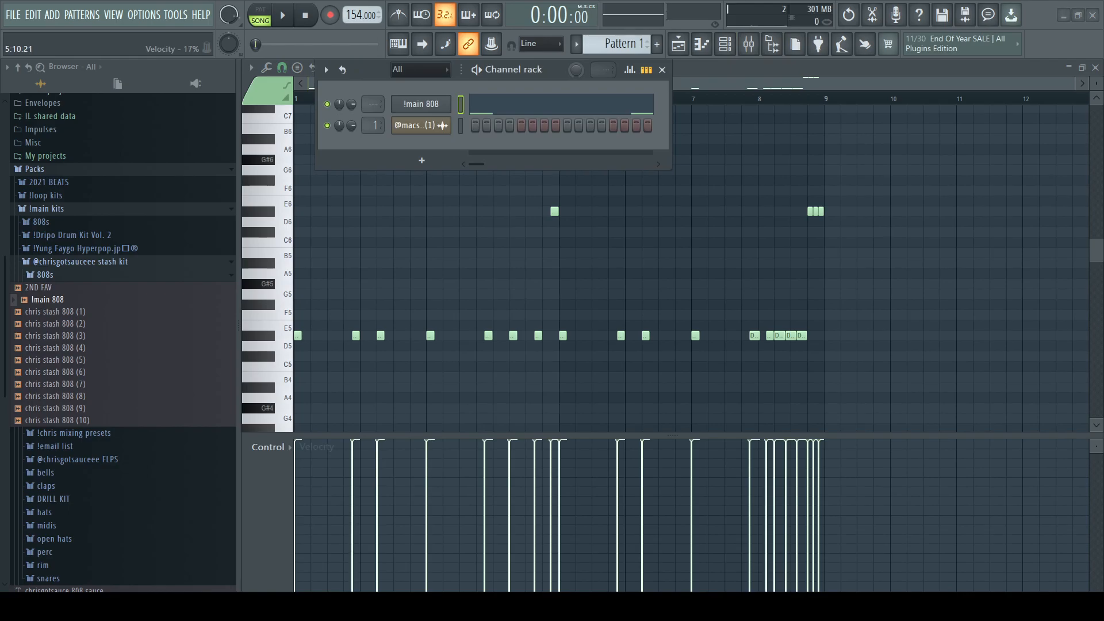
key(F6)
key(space)
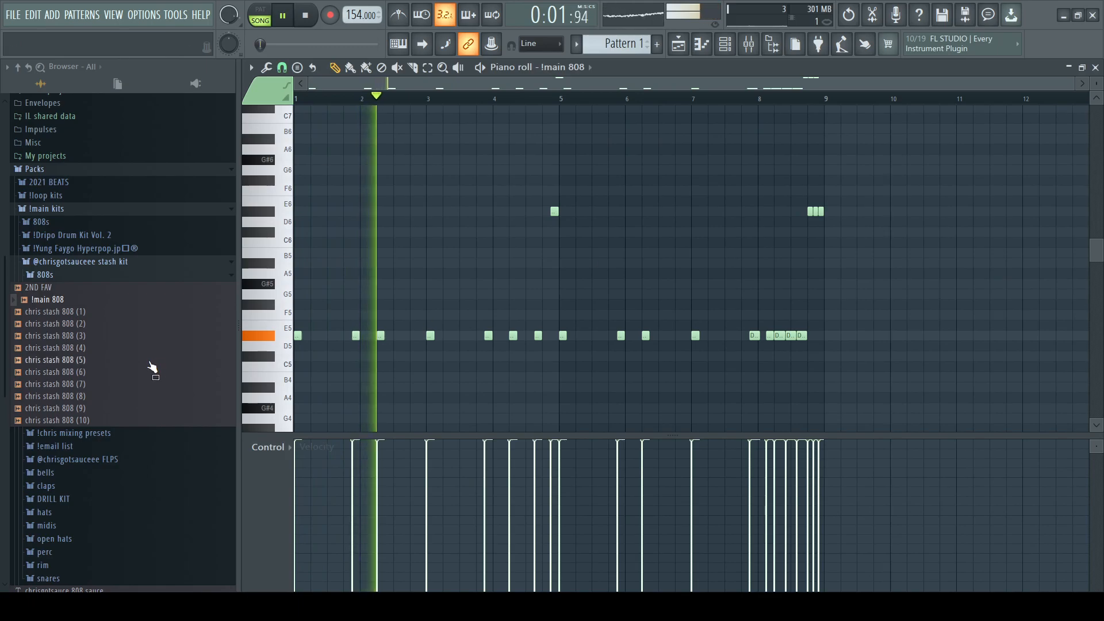
key(F6)
click(104, 275)
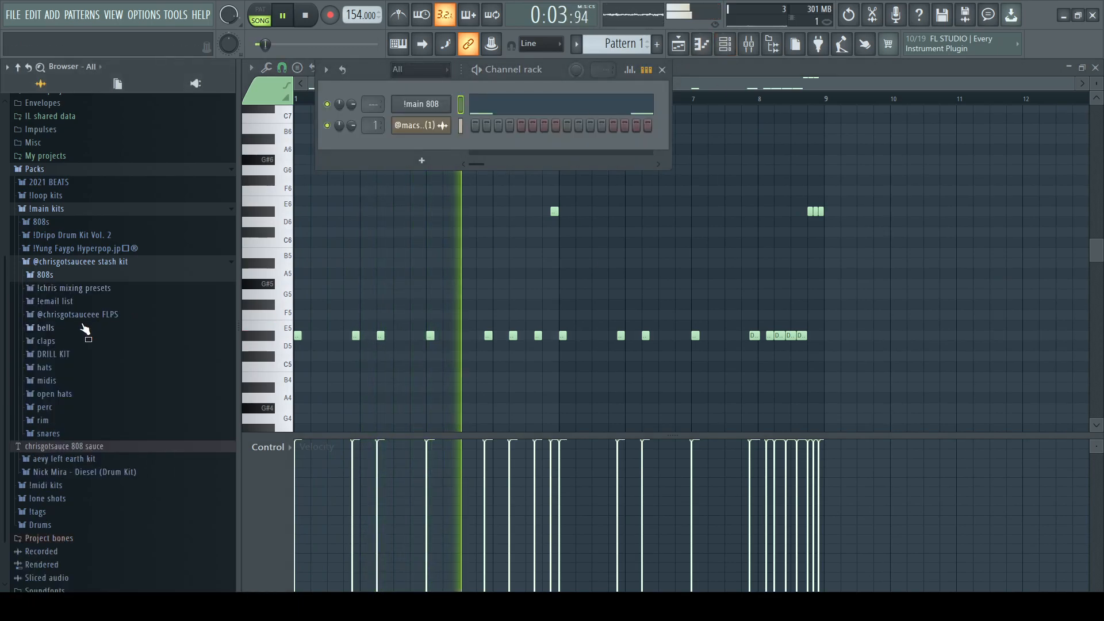
key(F6)
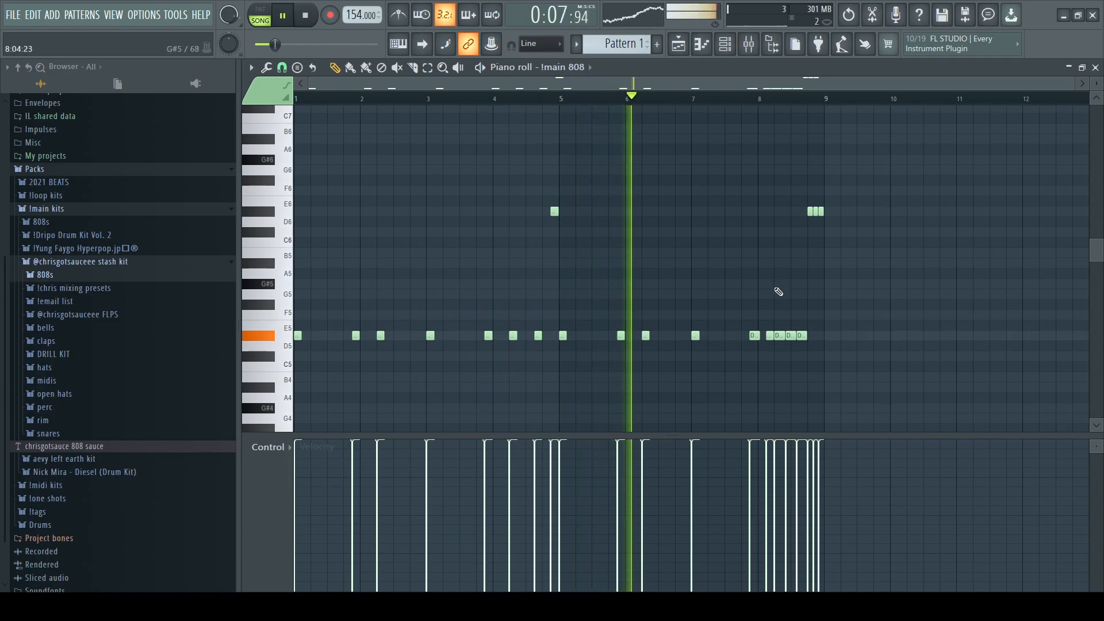
scroll(853, 299, down, 1)
ctrl+scroll(839, 323, up, 5)
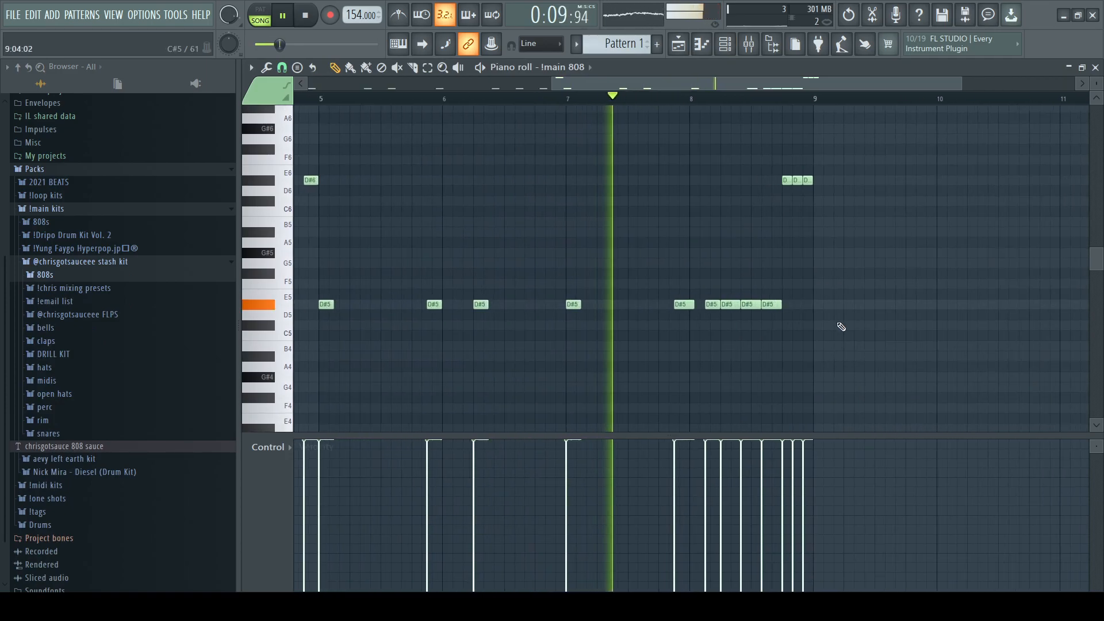
ctrl+scroll(847, 178, down, 2)
click(725, 44)
key(space)
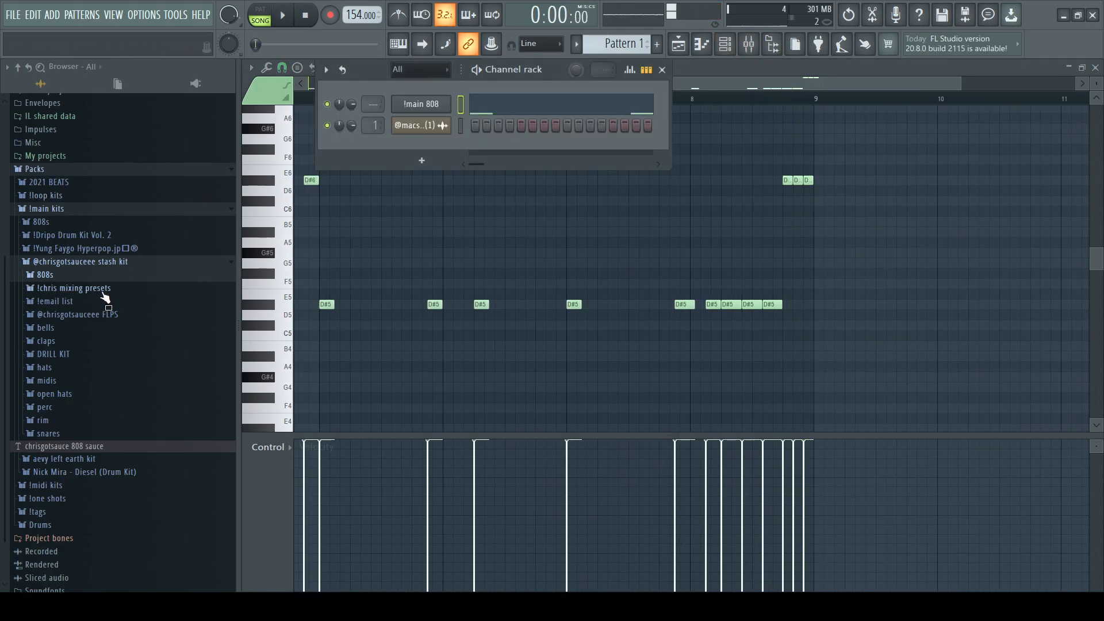
click(91, 341)
drag(89, 354, 627, 183)
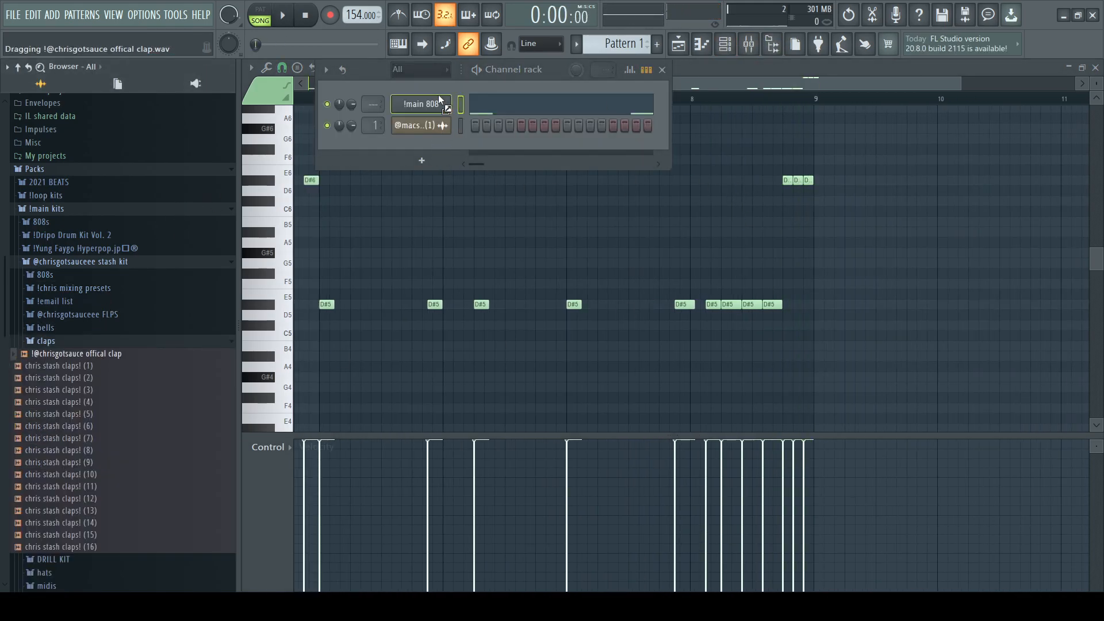
drag(443, 95, 444, 97)
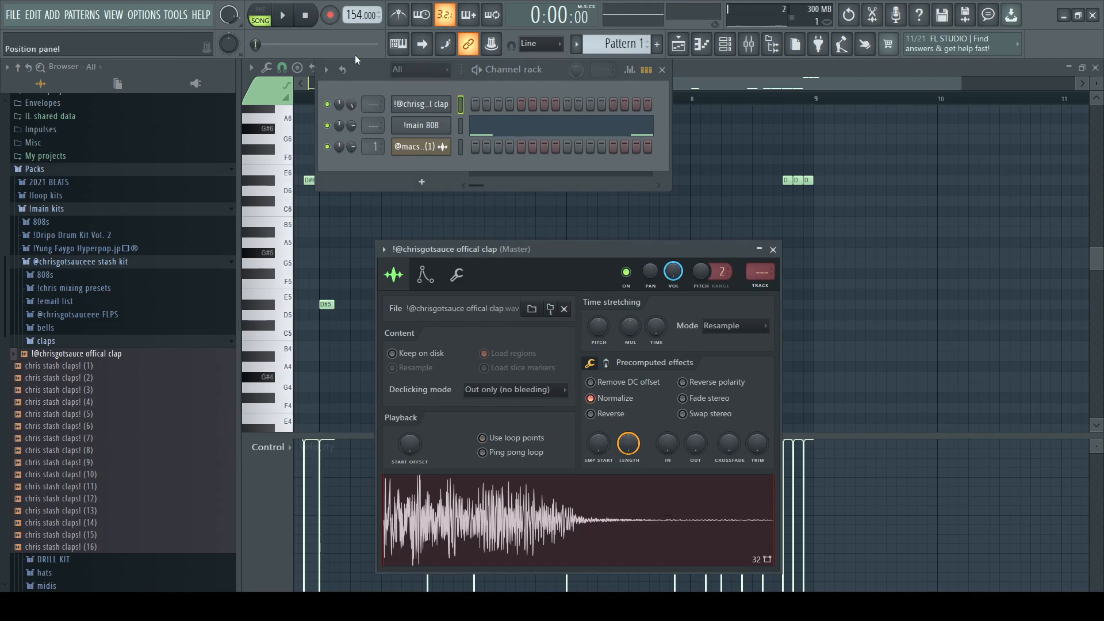
In the clap's piano roll, place a C5 note at step 9 of bar 1 and stretch it to one bar long.
key(F7)
scroll(416, 198, down, 3)
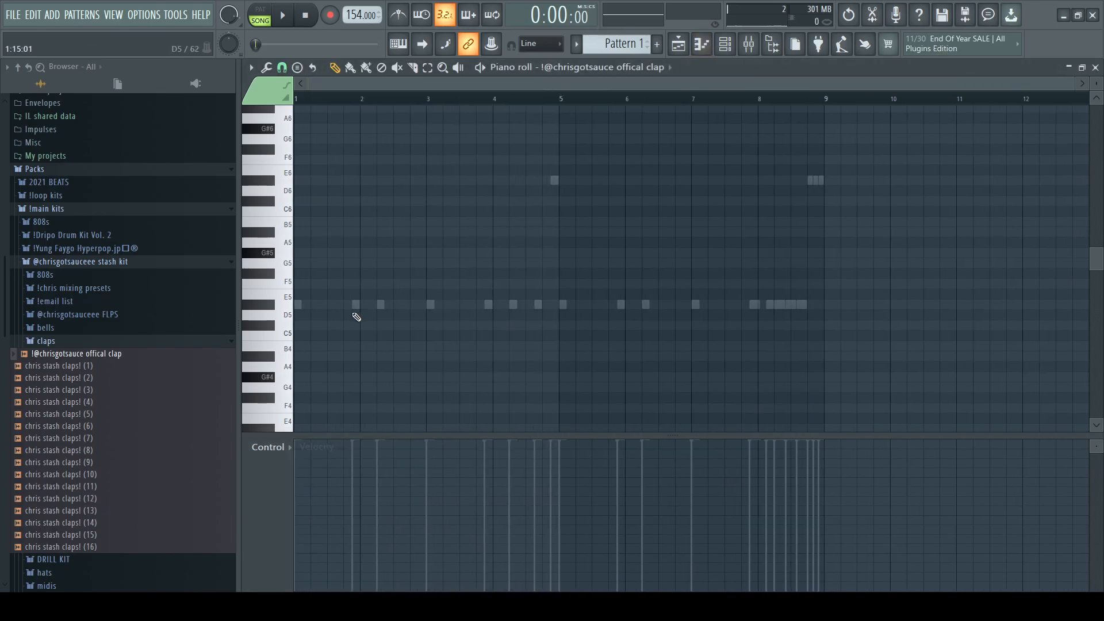
scroll(315, 339, up, 5)
click(384, 334)
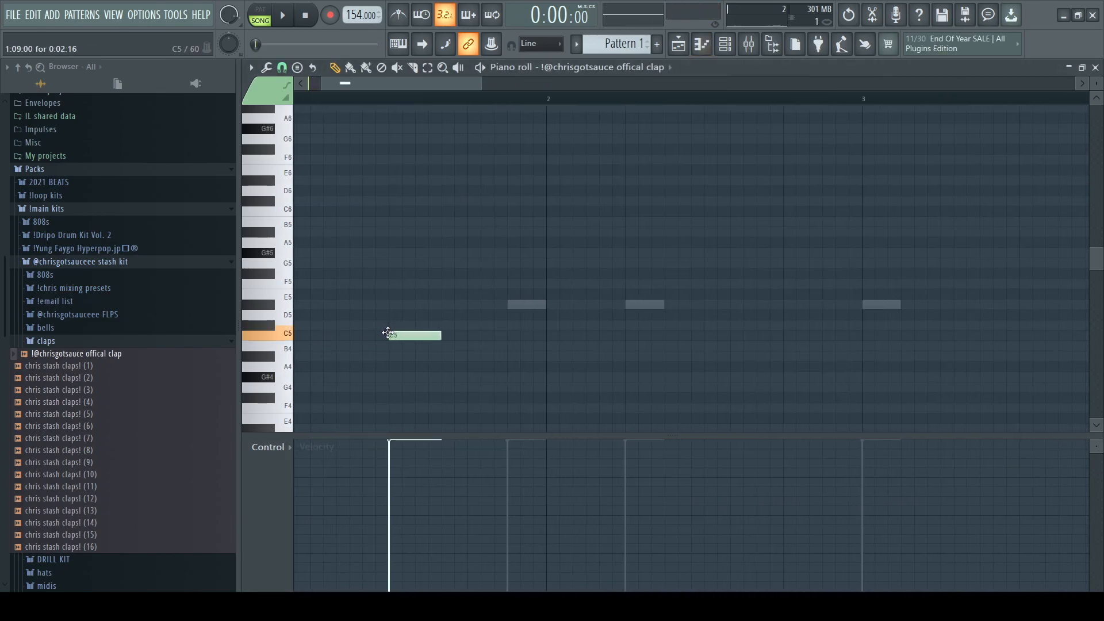
drag(437, 337, 691, 326)
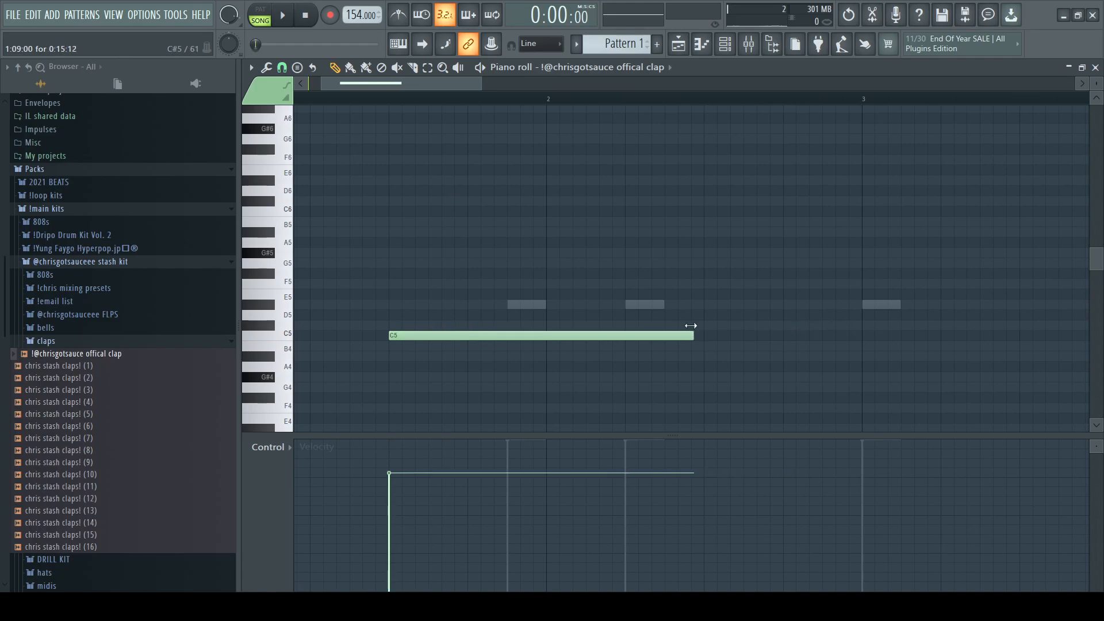
scroll(698, 317, down, 3)
scroll(341, 354, up, 3)
right_click(335, 348)
key(ctrl+z)
right_click(405, 351)
Duplicate the clap note once per bar through bar 8 and discard the lengths of all the clap notes.
scroll(459, 349, down, 2)
key(ctrl+b)
key(ctrl+b)
key(ctrl+b)
key(ctrl+b)
key(ctrl+b)
key(ctrl+b)
key(ctrl+b)
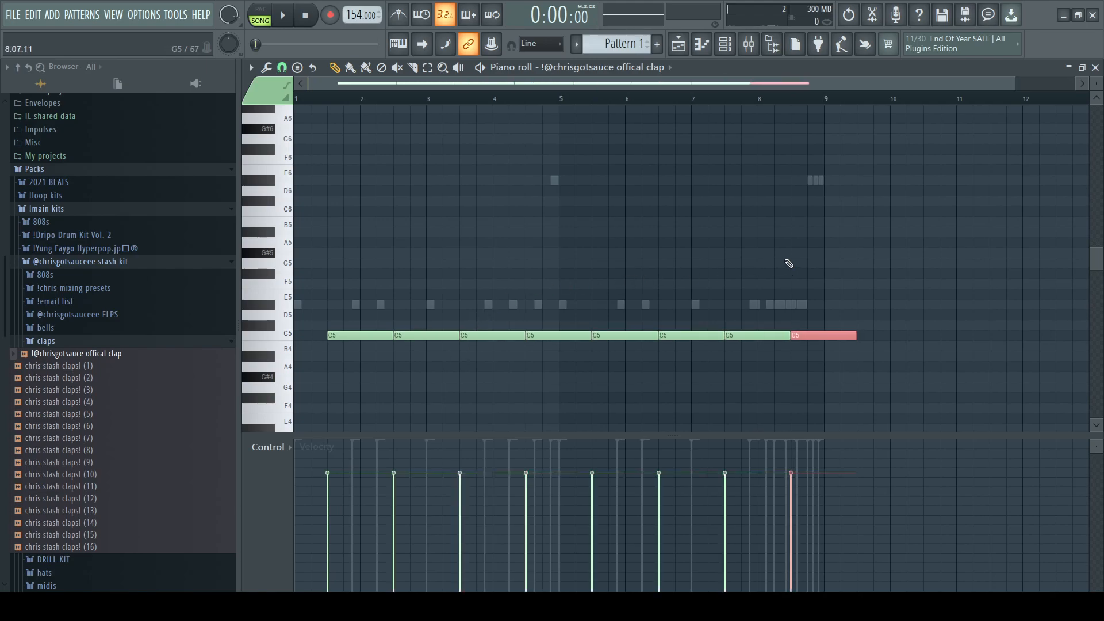
key(ctrl+d)
key(shift+d)
Load !main hat from the hats folder as a new channel above the clap and fill it on every second step.
click(725, 44)
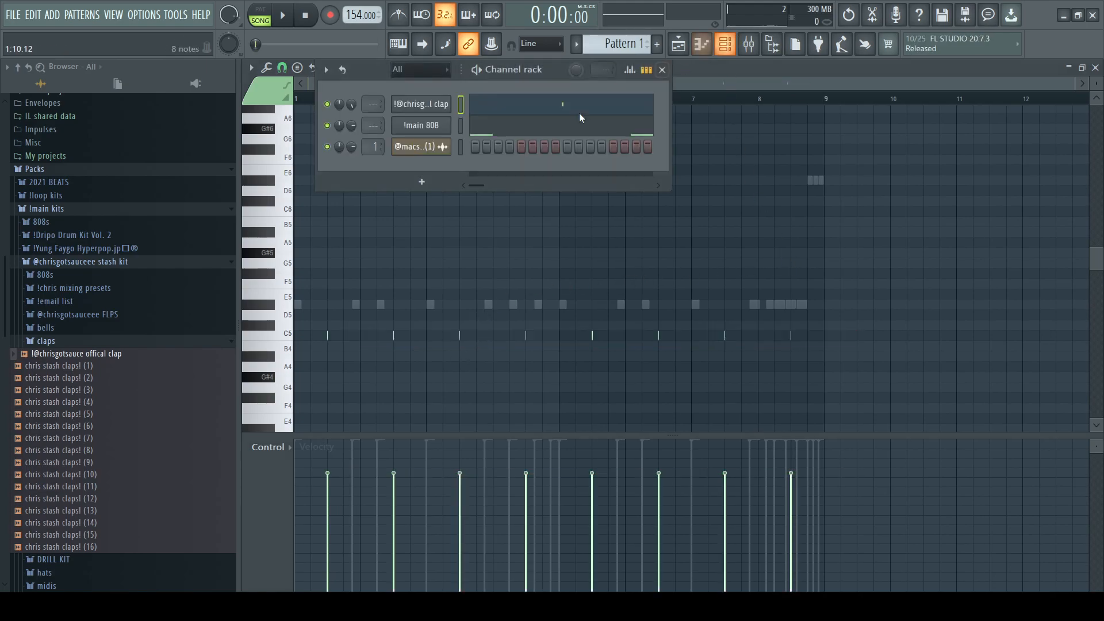
click(113, 353)
click(82, 372)
drag(80, 381, 365, 133)
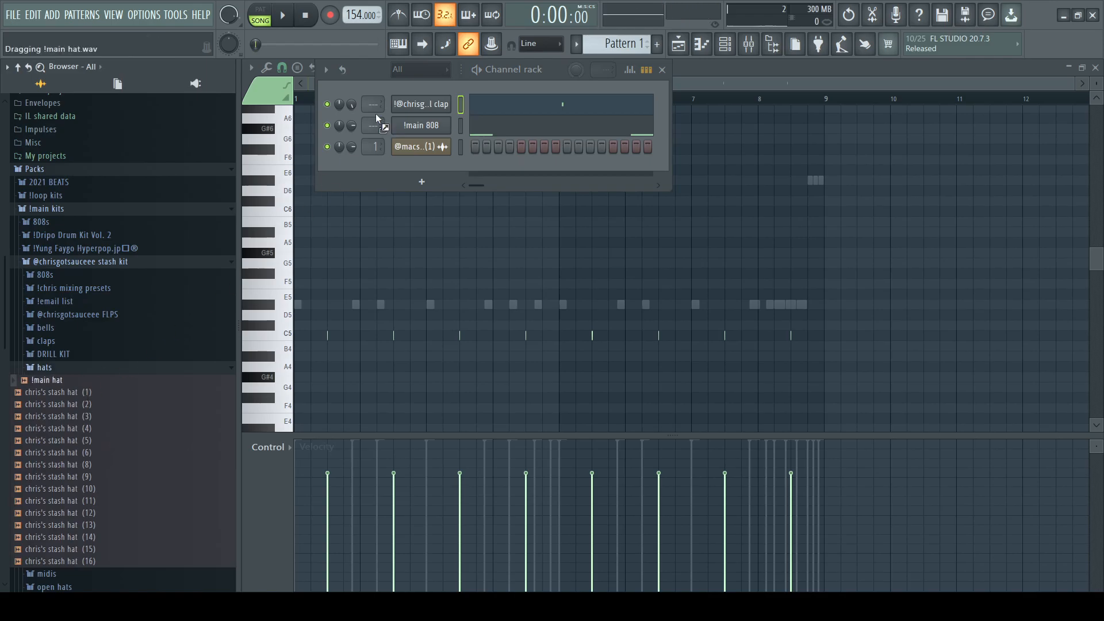
drag(435, 91, 447, 104)
click(615, 145)
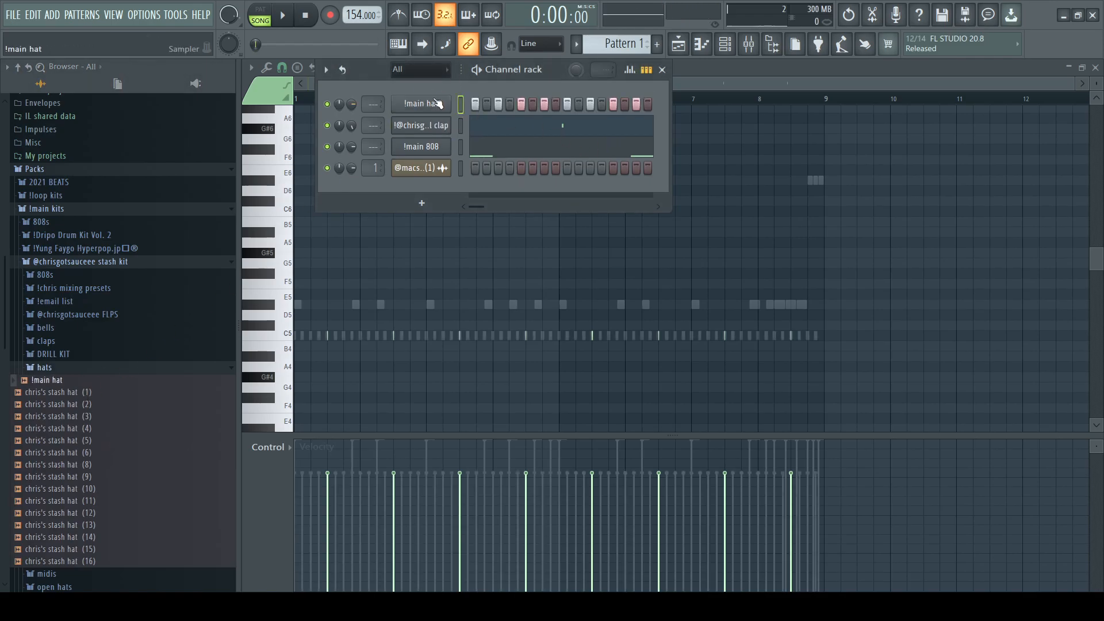
In the !main hat piano roll, lower the hat at step 5 of bar 1 to A4 and add another A4 hat a quarter step after it.
right_click(439, 104)
click(454, 111)
scroll(302, 385, up, 6)
scroll(329, 361, up, 3)
drag(461, 335, 464, 358)
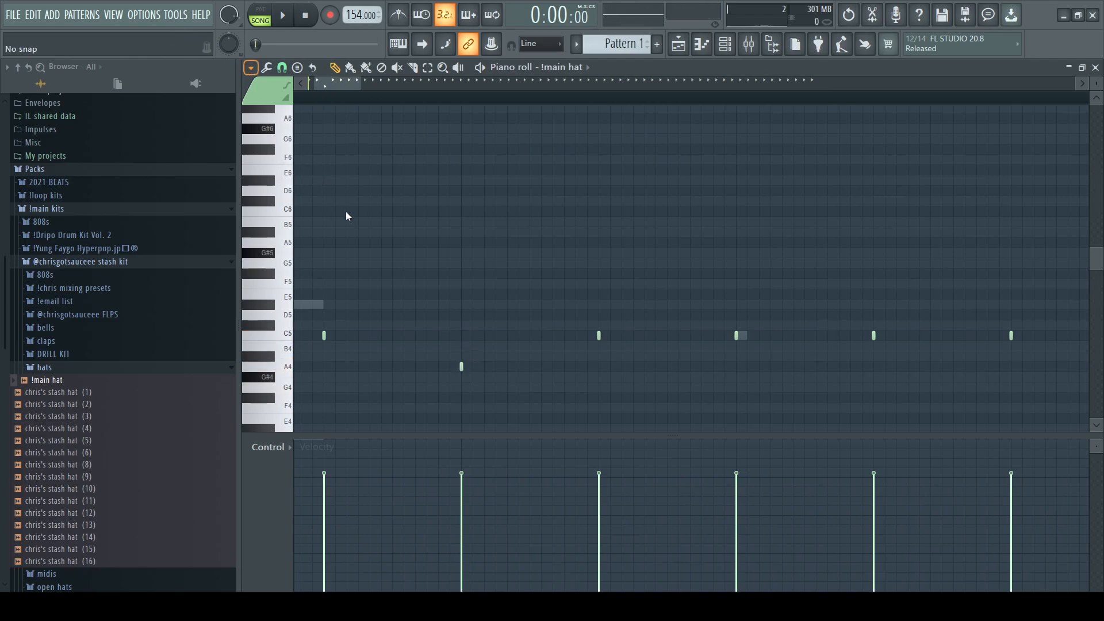
scroll(518, 374, up, 2)
click(454, 366)
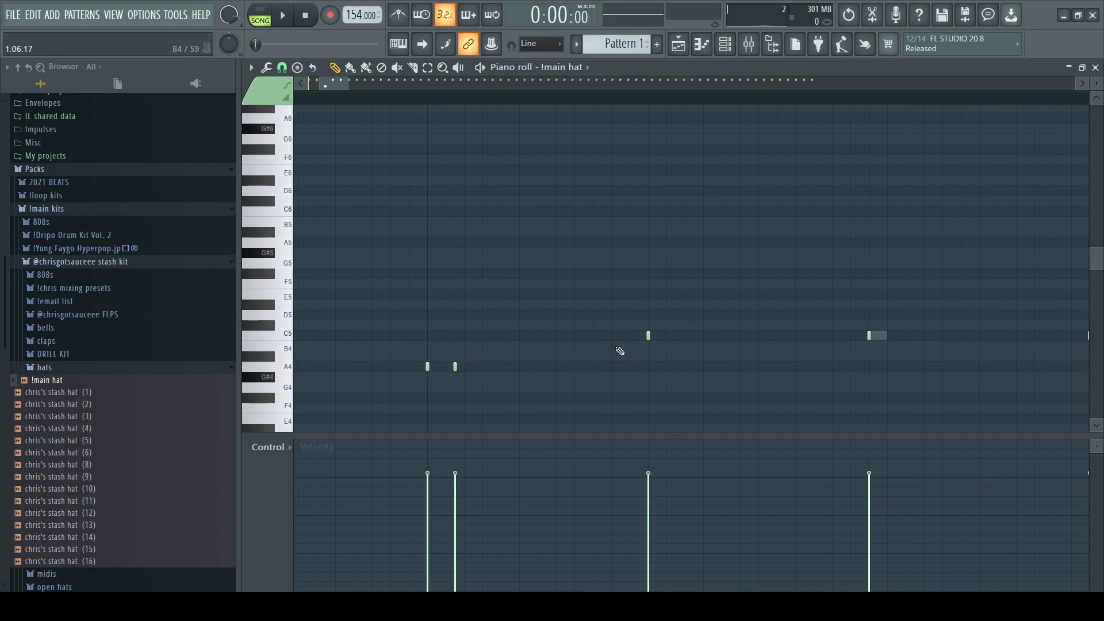
Lower the hat at step 7 of bar 1 to F4 and fill the span up to step 9 with a roll of eight short F4 hats.
drag(648, 335, 654, 418)
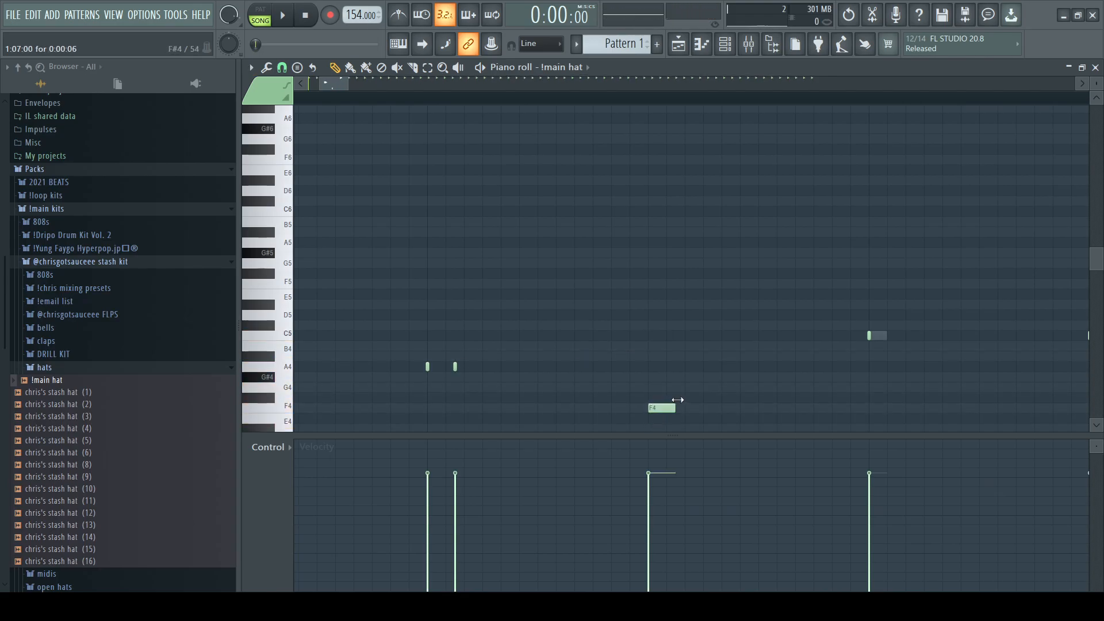
ctrl+click(667, 407)
key(ctrl+b)
key(ctrl+b)
scroll(698, 386, down, 4)
key(ctrl+b)
key(ctrl+b)
key(ctrl+b)
scroll(562, 391, up, 1)
key(ctrl+b)
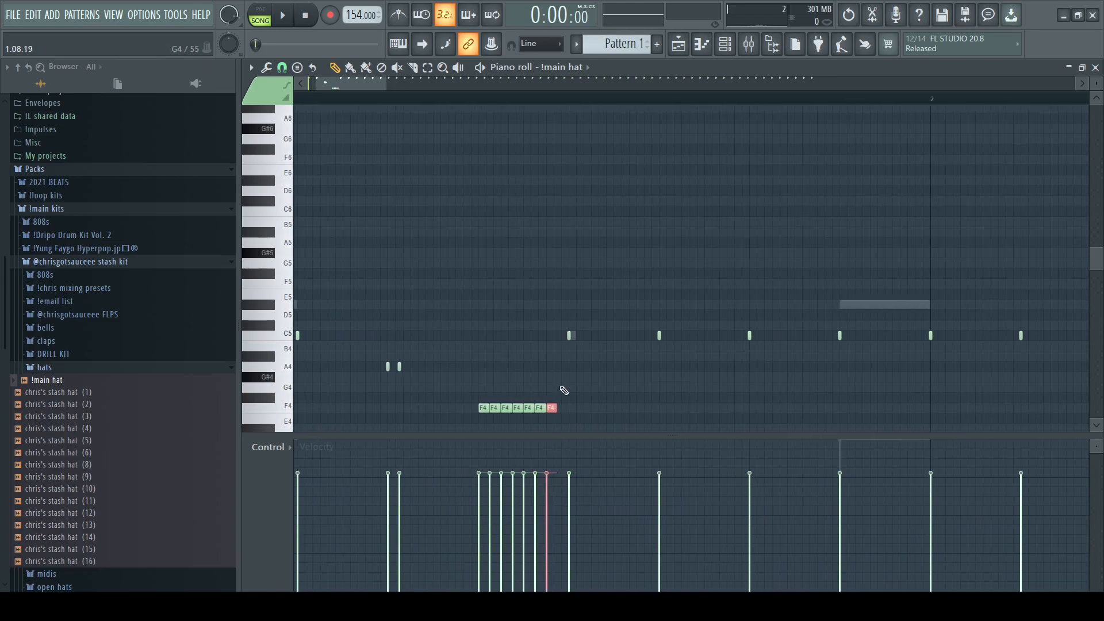
key(ctrl+b)
key(space)
scroll(552, 379, down, 3)
key(space)
scroll(505, 377, down, 3)
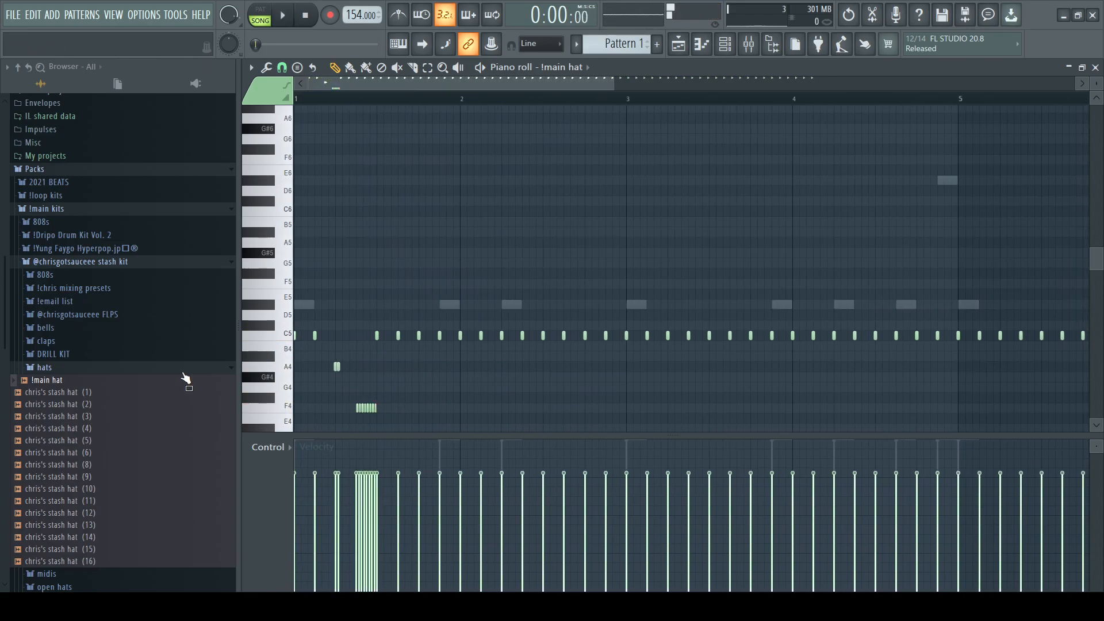
Import MIDI file 3 from the hats folder inside midis into the !main hat piano roll in place of the existing hats.
click(93, 368)
click(97, 384)
click(91, 408)
scroll(51, 316, down, 3)
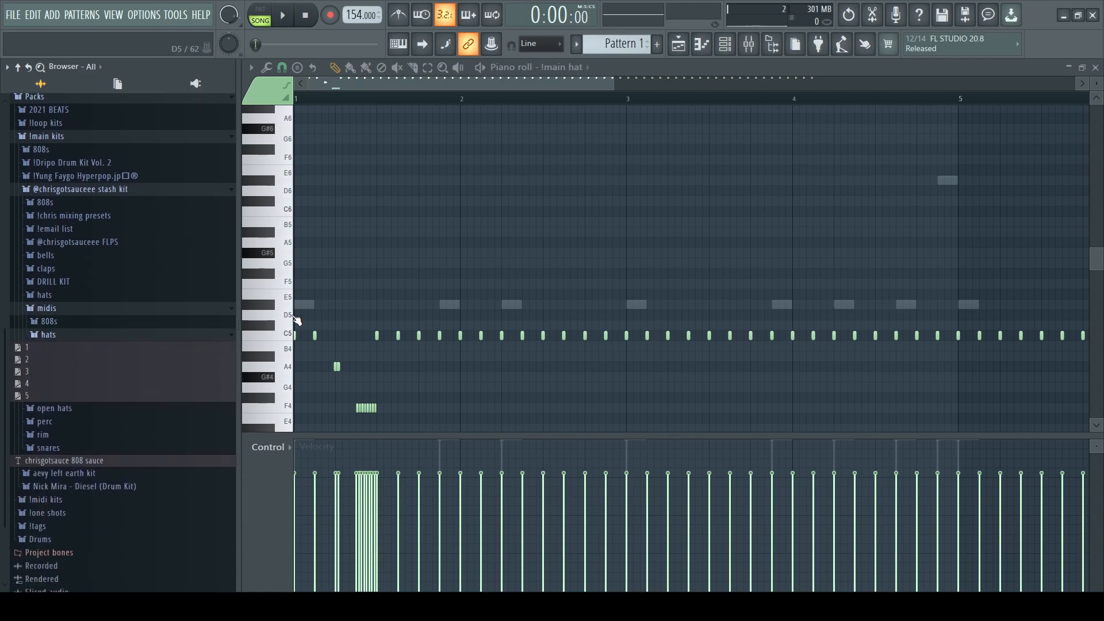
scroll(417, 311, down, 3)
scroll(417, 313, down, 1)
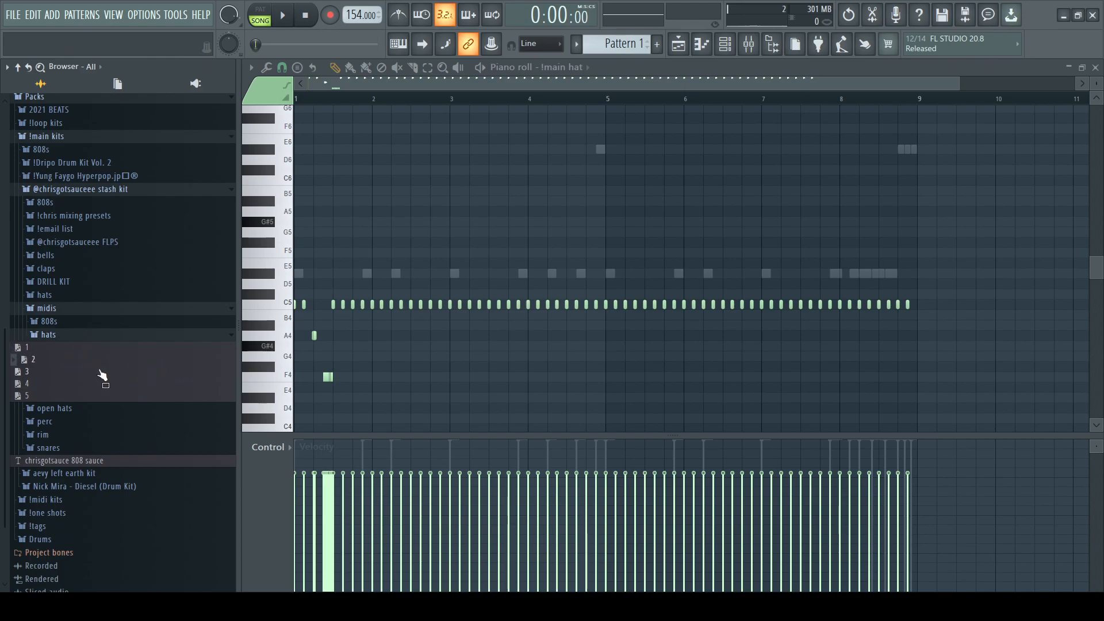
drag(177, 397, 553, 336)
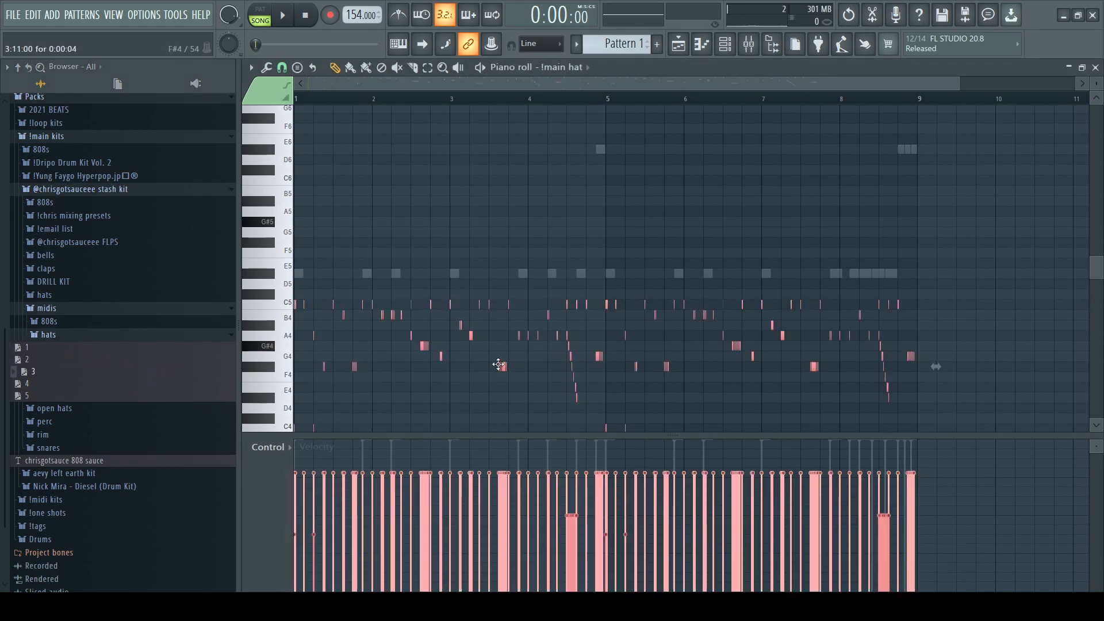
scroll(322, 315, down, 3)
Play the song with the imported hat pattern and deselect the hat notes.
key(space)
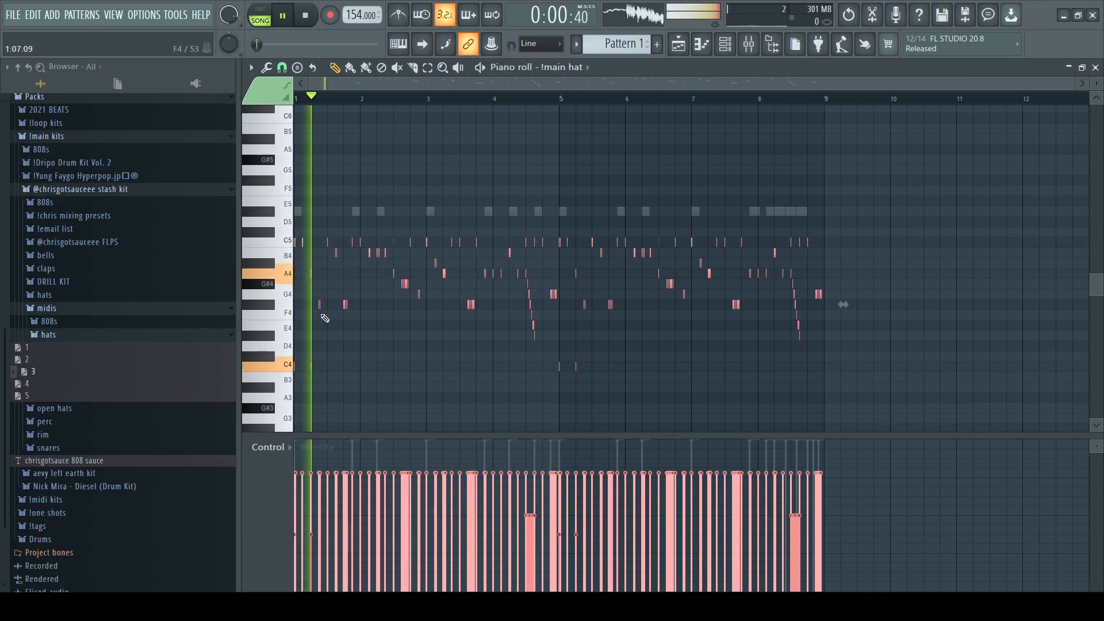
scroll(330, 320, up, 3)
scroll(425, 298, down, 2)
ctrl+click(461, 320)
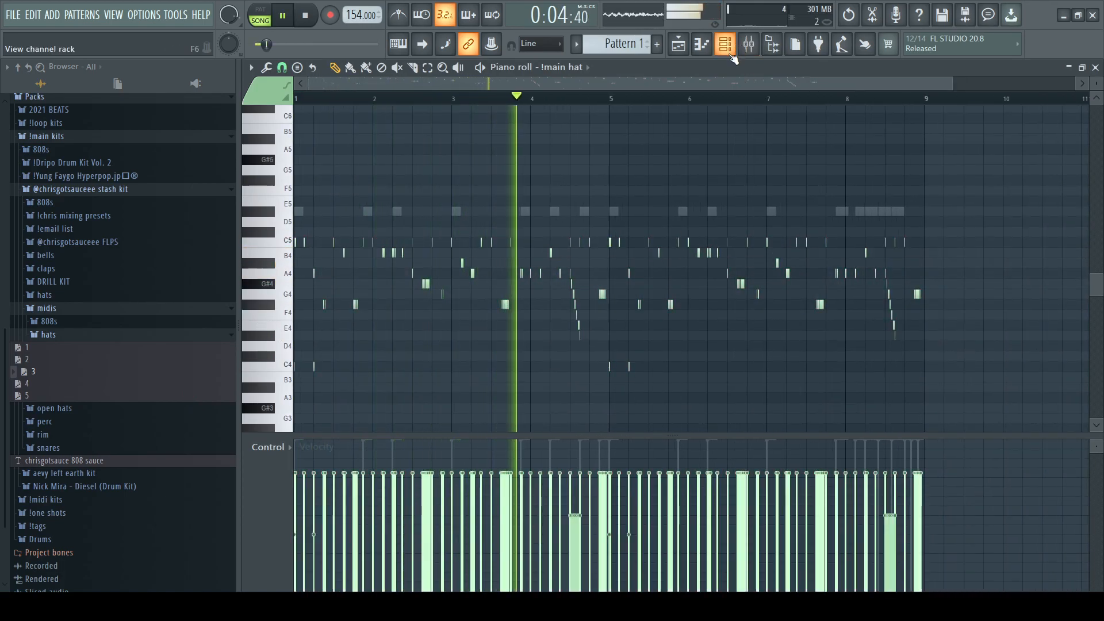
In the !main 808 piano roll, fill bar 4 from step 9 to the bar's end with three consecutive D#6 notes starting at steps 9, 12 and 15.
click(747, 44)
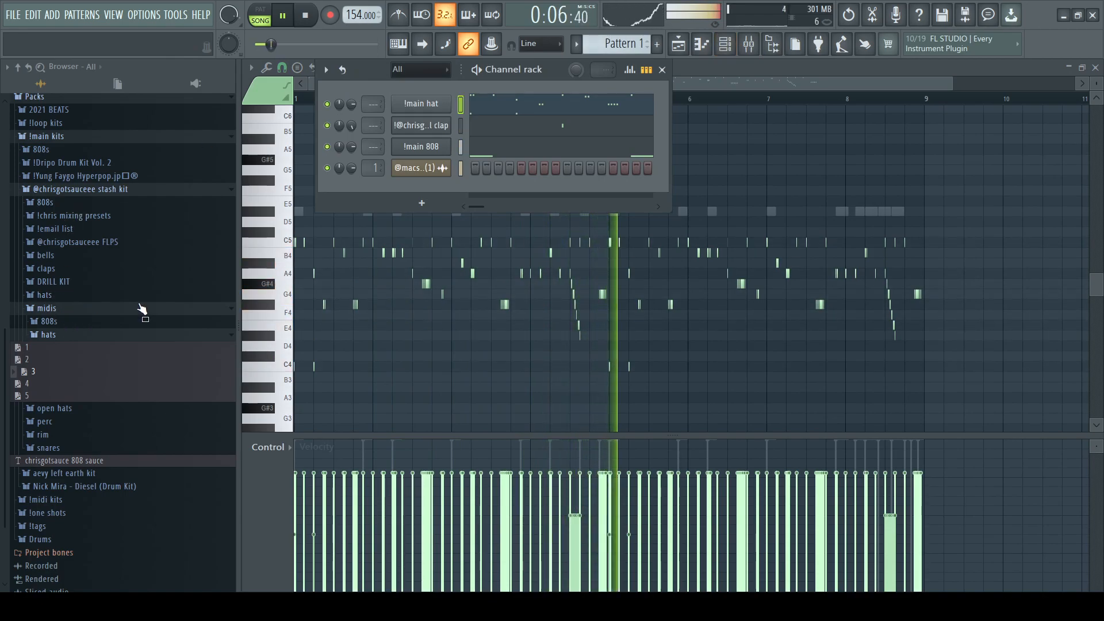
key(space)
click(587, 149)
scroll(587, 186, up, 4)
right_click(579, 211)
scroll(578, 207, up, 2)
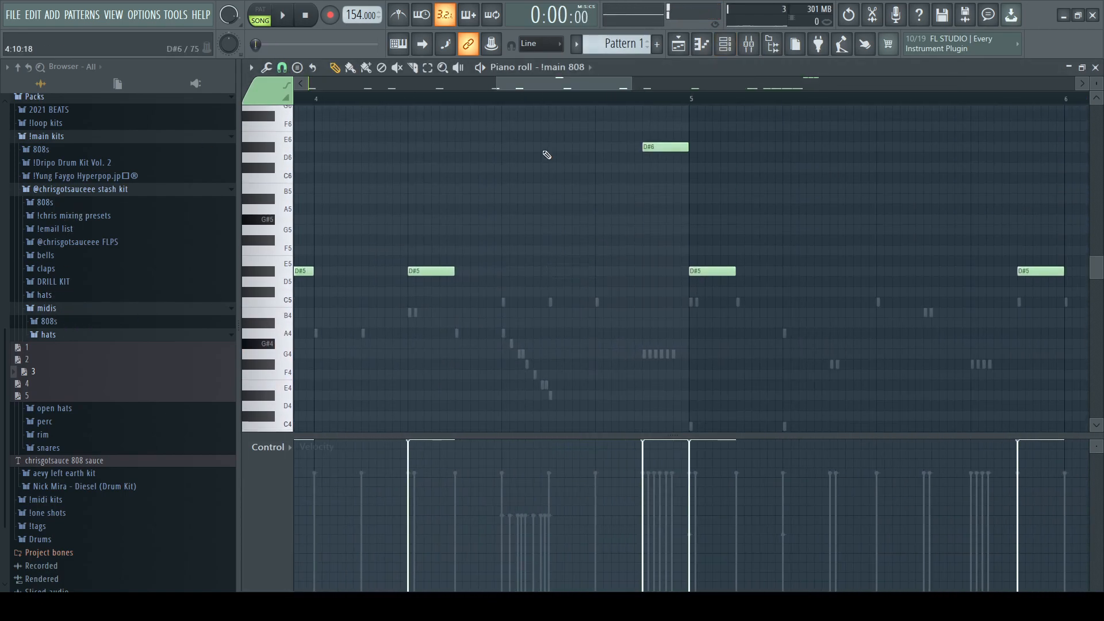
click(501, 147)
drag(675, 150, 572, 147)
key(ctrl+b)
key(ctrl+b)
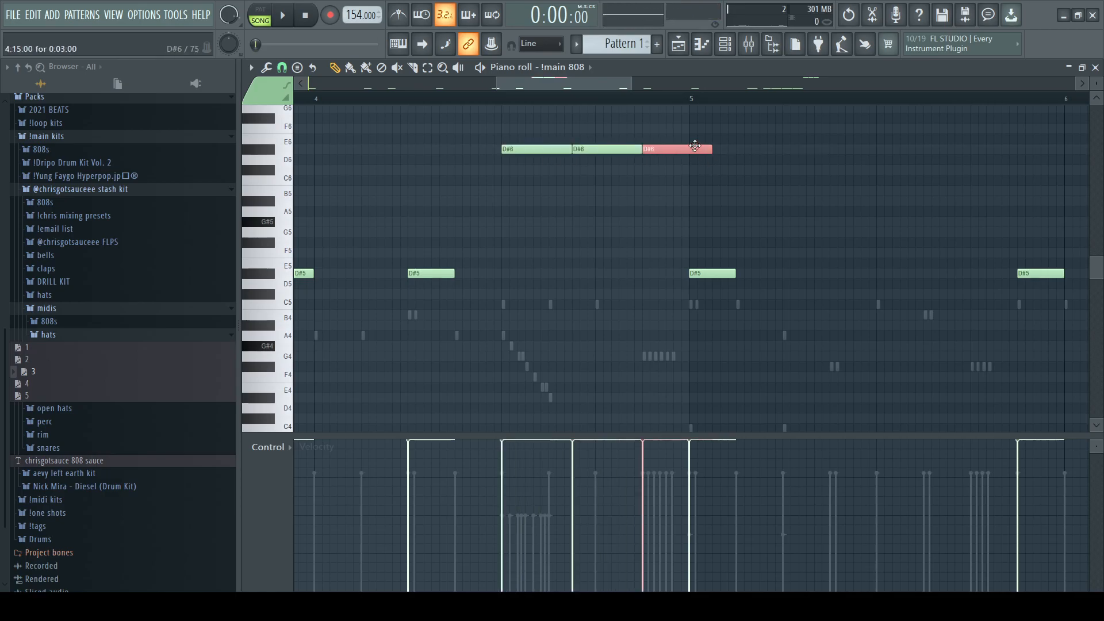
scroll(655, 148, down, 3)
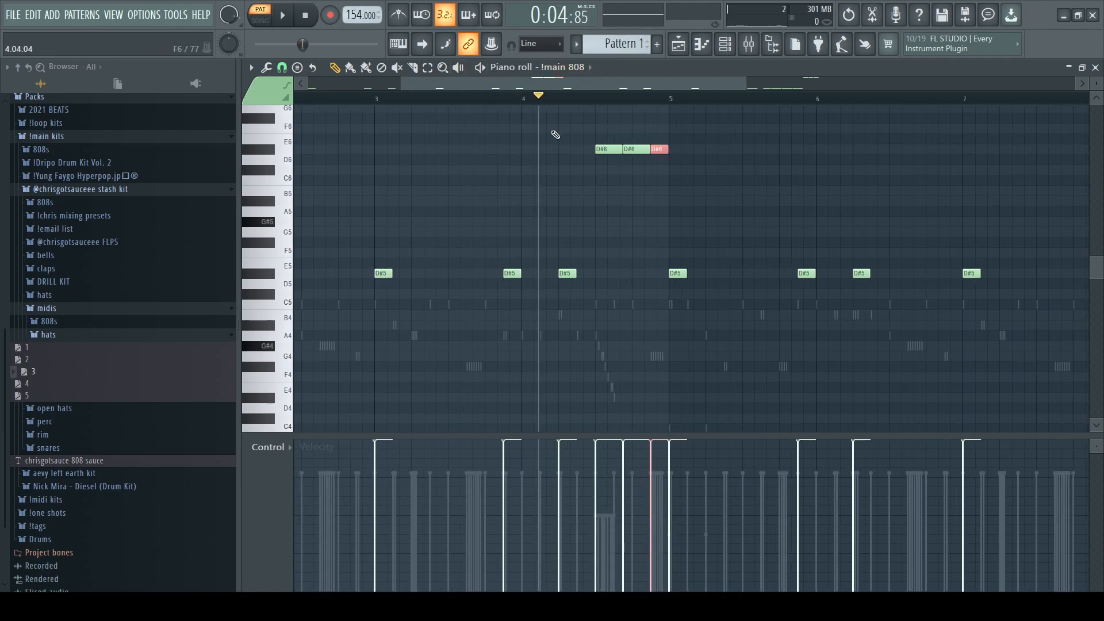
Switch playback to song mode and play the song from the start.
scroll(471, 172, down, 3)
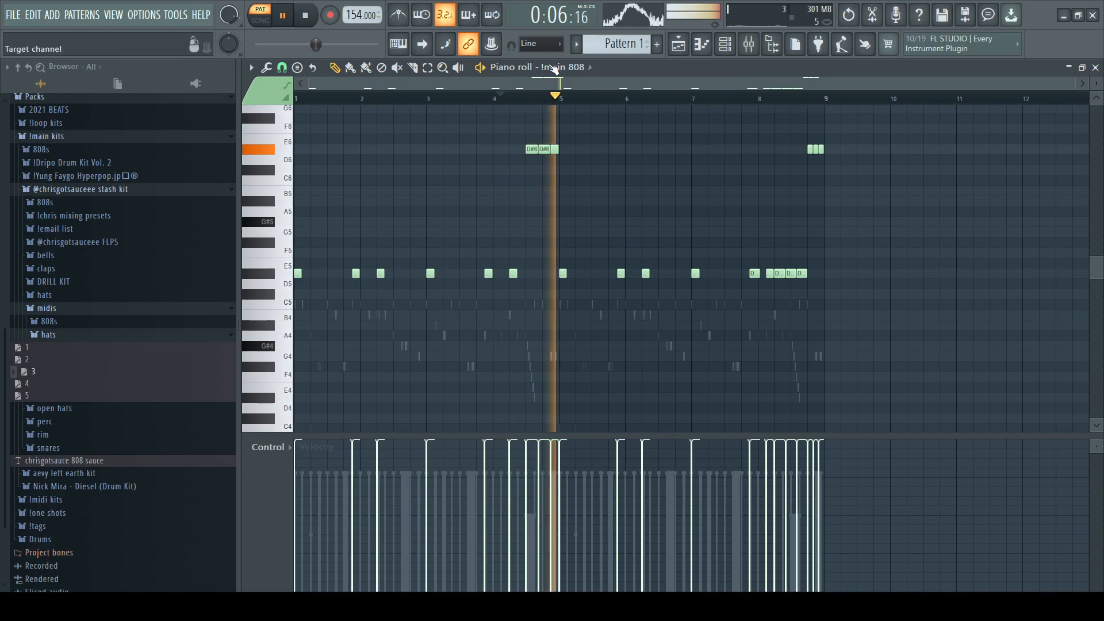
click(282, 23)
click(261, 21)
key(space)
Show the channel rack, collapse the midis folder and expand the open hats folder of the stash kit.
click(747, 44)
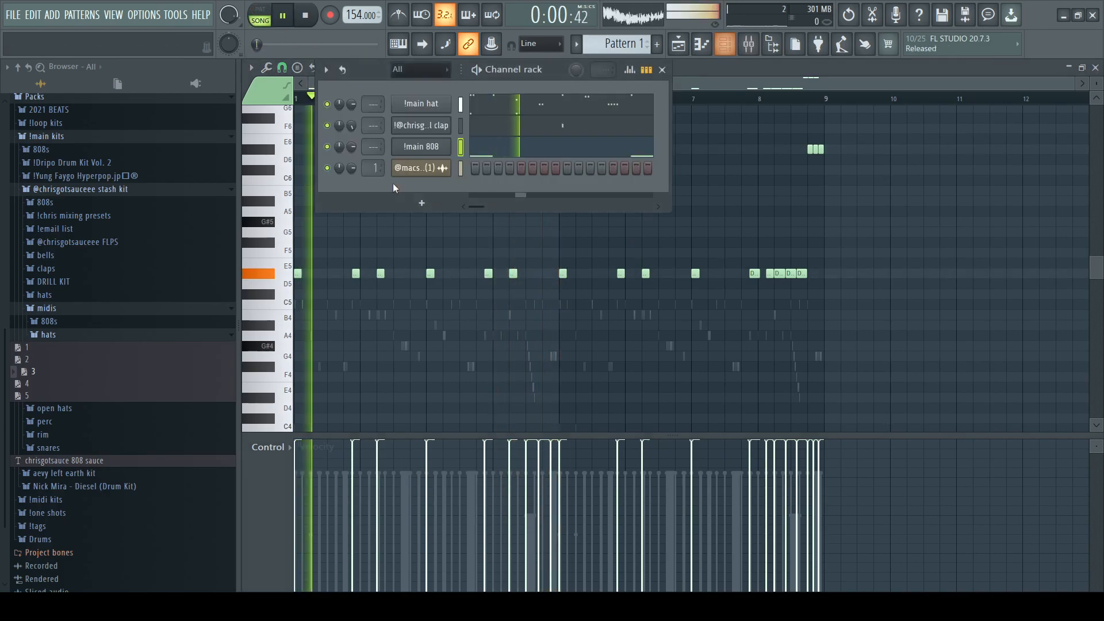
click(173, 310)
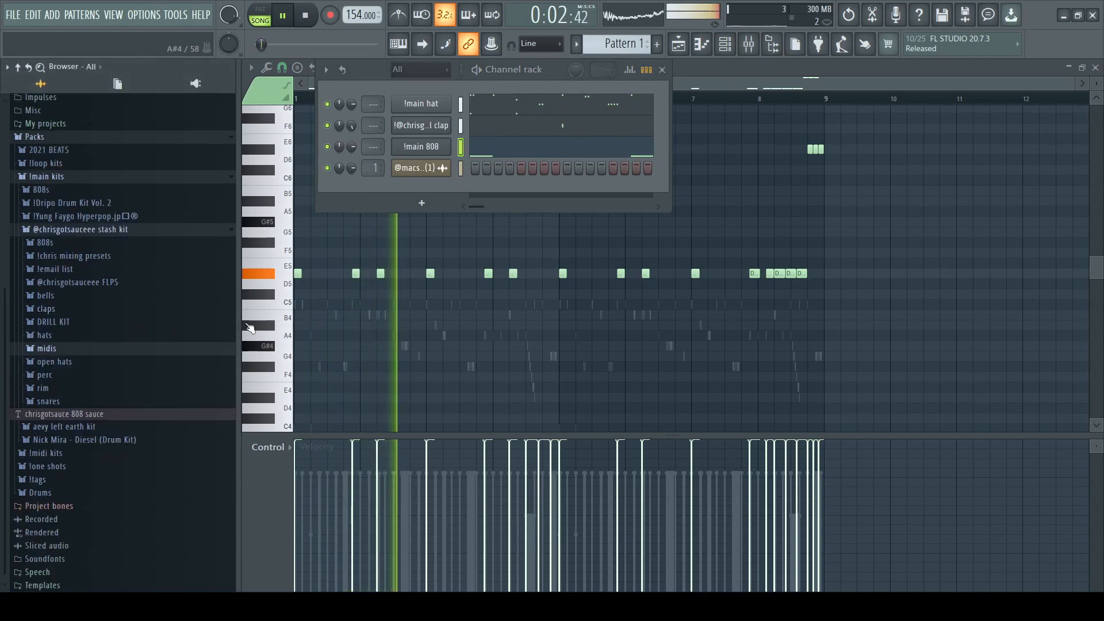
click(141, 362)
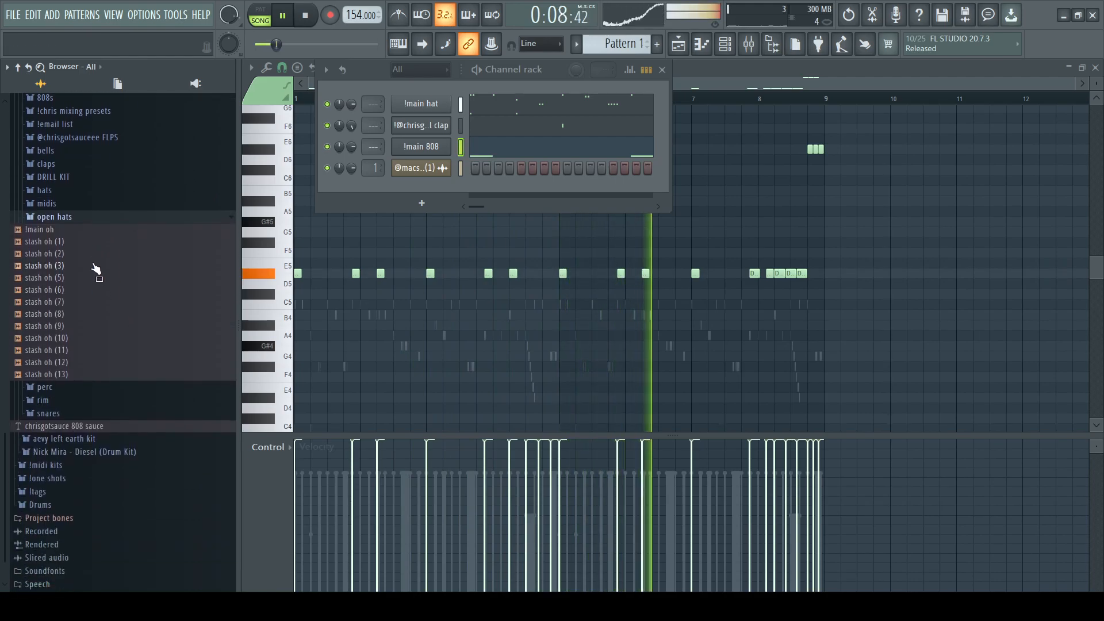
Add a D#5 808 note at step 7 of bar 7 and stop playback.
right_click(635, 338)
scroll(752, 269, up, 6)
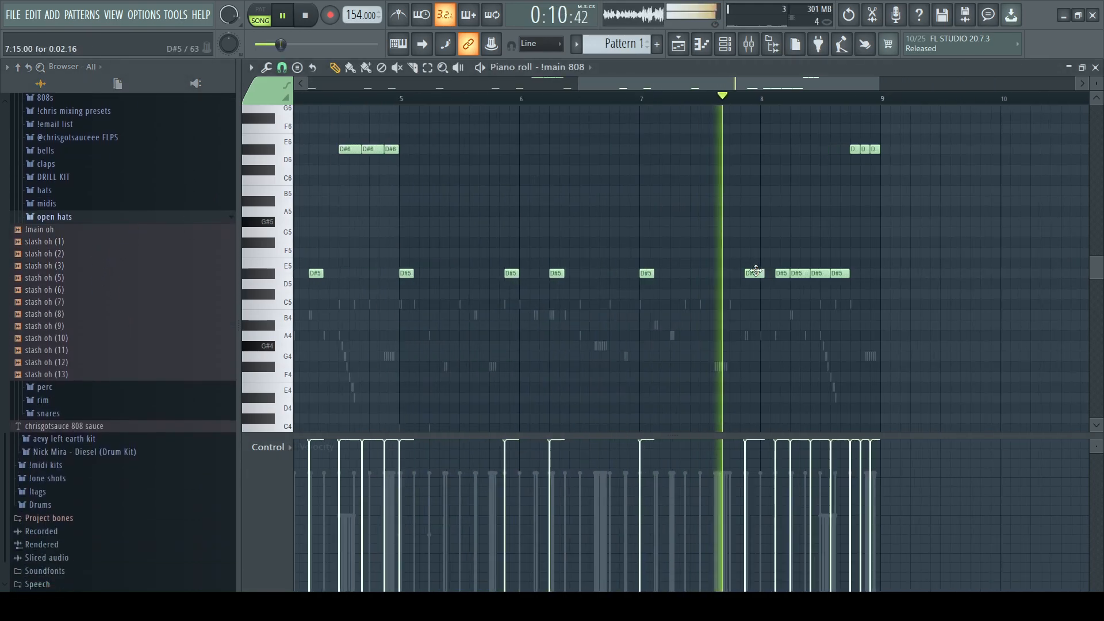
scroll(752, 267, down, 1)
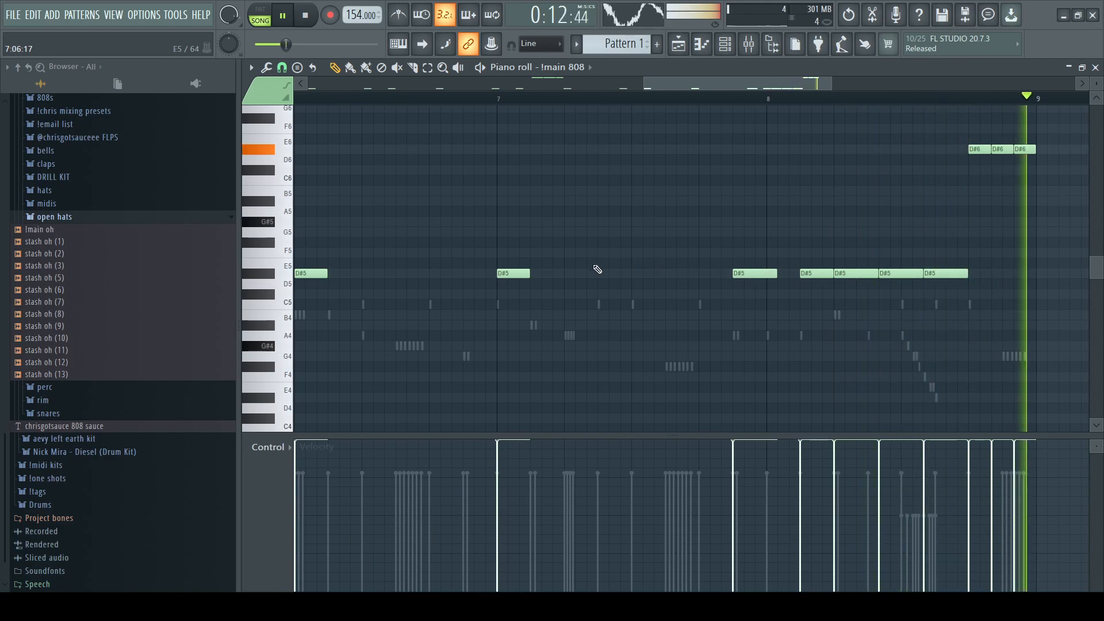
scroll(643, 293, down, 5)
key(space)
Load !main oh from the open hats folder as a new channel and place a four-step C5 note at the start of bar 1.
click(771, 38)
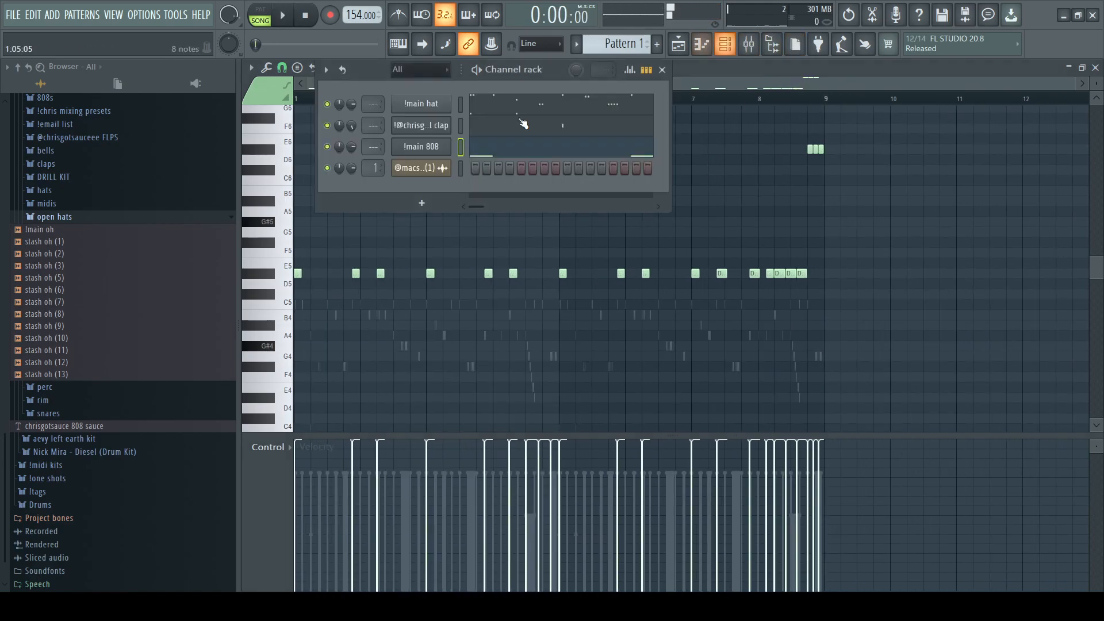
drag(73, 229, 437, 159)
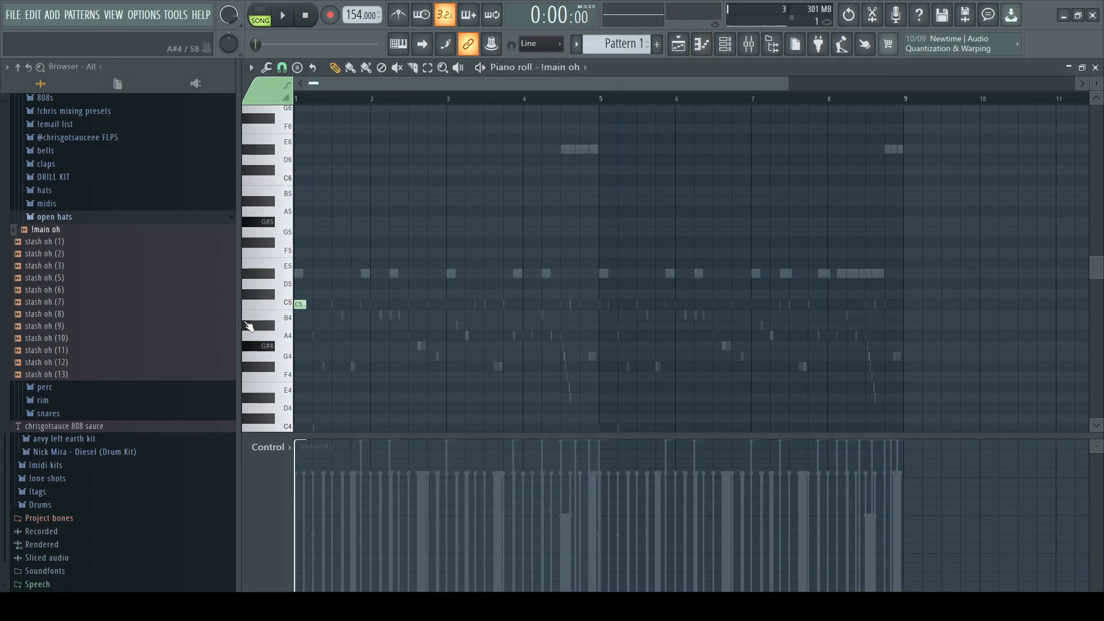
scroll(367, 293, up, 6)
click(370, 303)
right_click(372, 307)
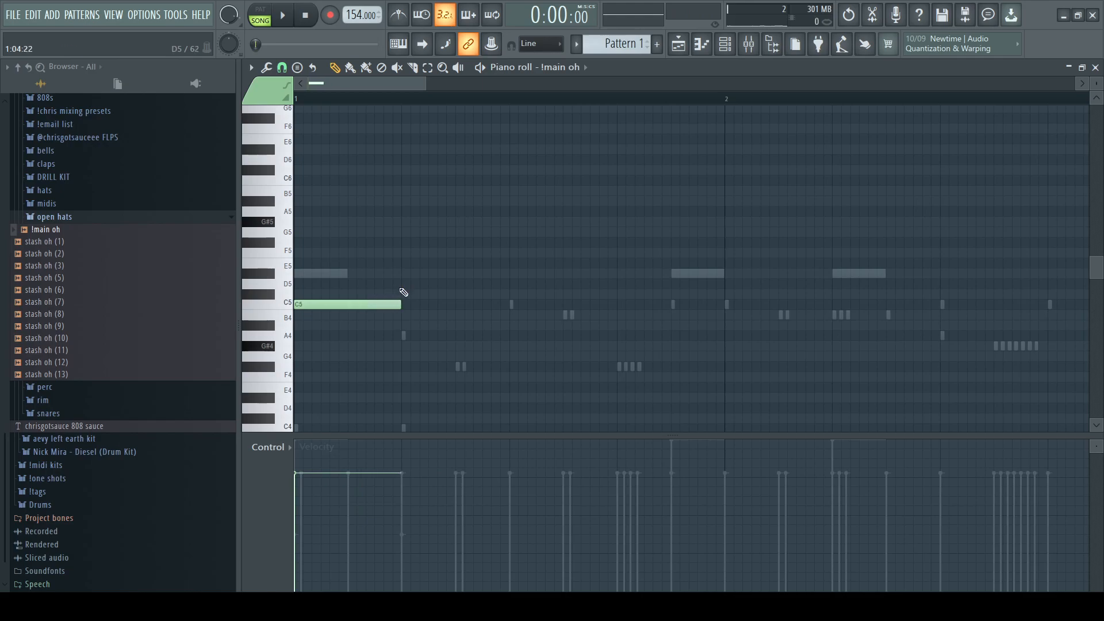
Add a four-step C5 open hat with reduced velocity at step 5 of bar 1 and a full-velocity one at step 5 of bar 2.
scroll(351, 310, down, 3)
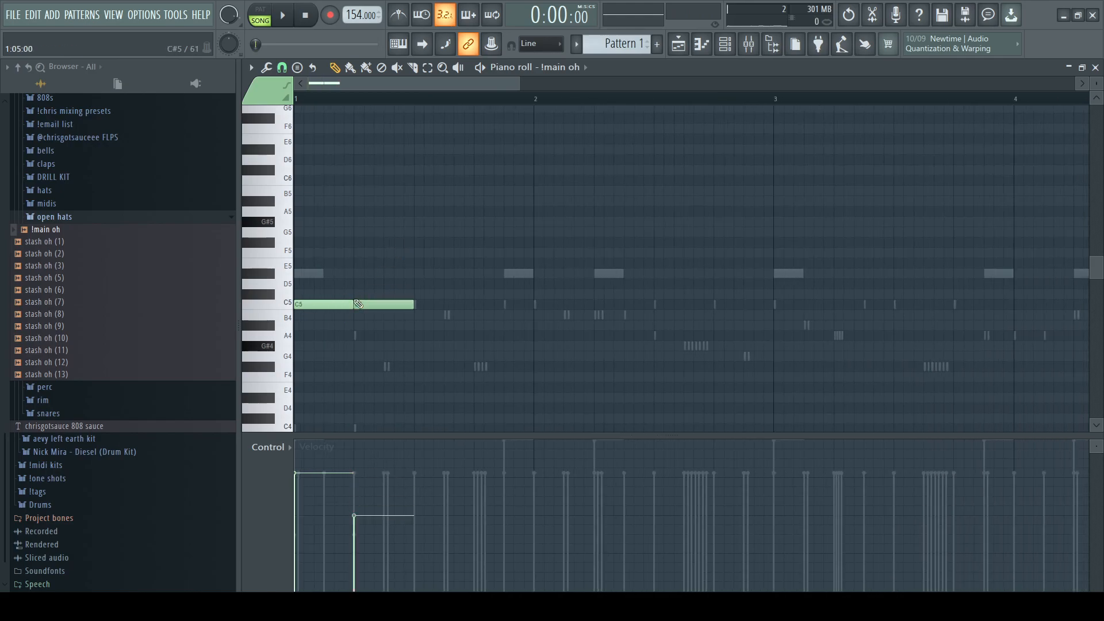
click(597, 315)
mouse_move(593, 303)
mouse_down()
mouse_move(639, 275)
mouse_move(613, 270)
mouse_up()
right_click(609, 271)
click(607, 275)
right_click(618, 277)
scroll(597, 258, down, 5)
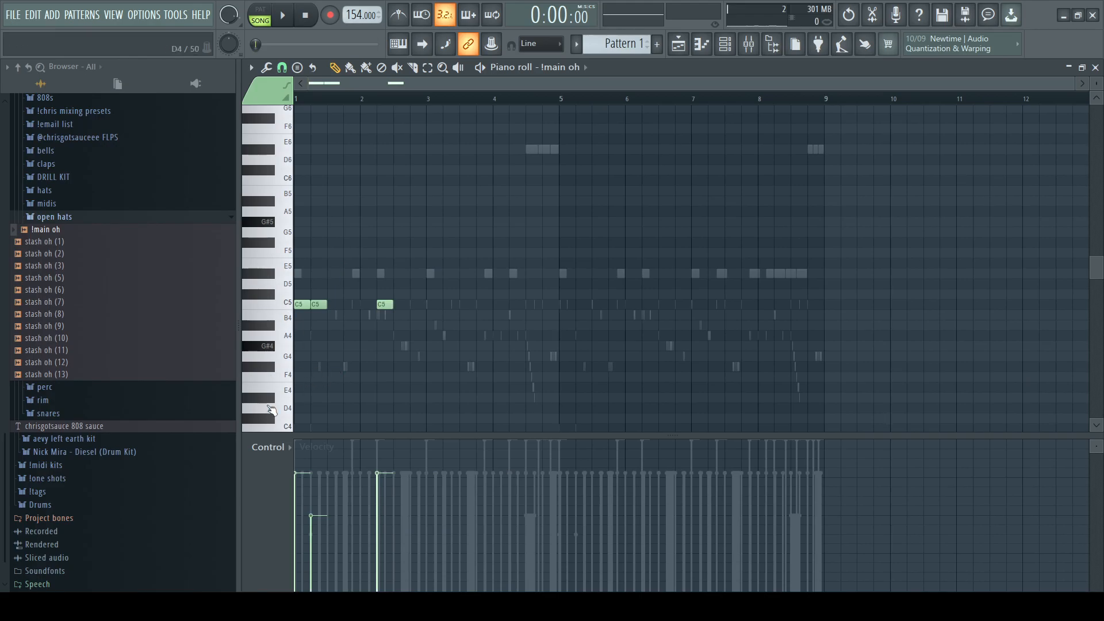
scroll(360, 300, up, 5)
scroll(356, 310, up, 2)
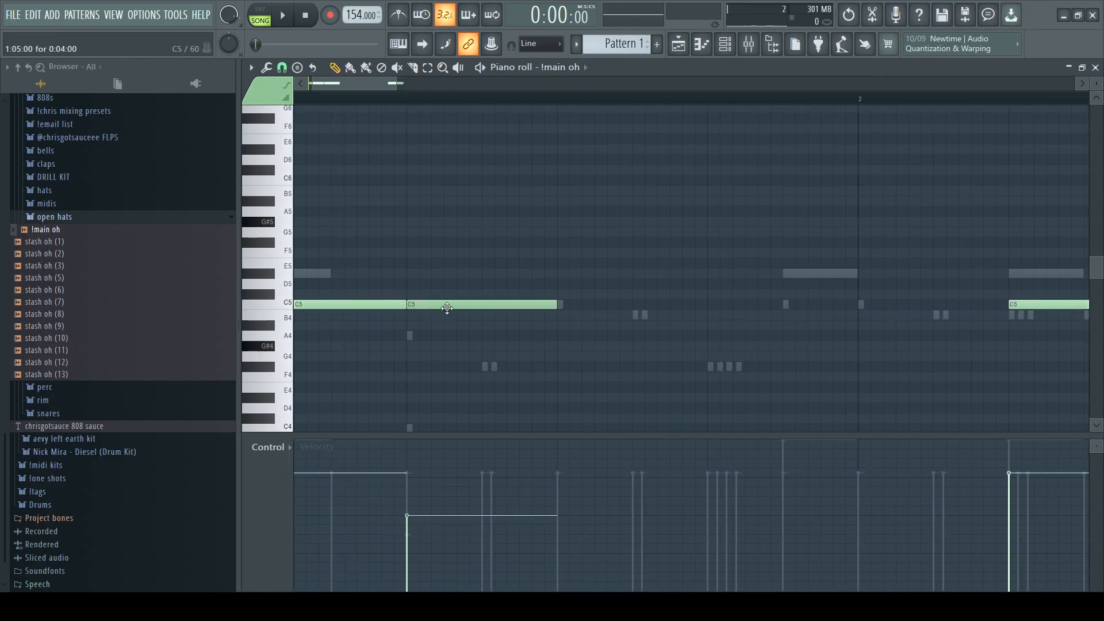
scroll(356, 397, down, 2)
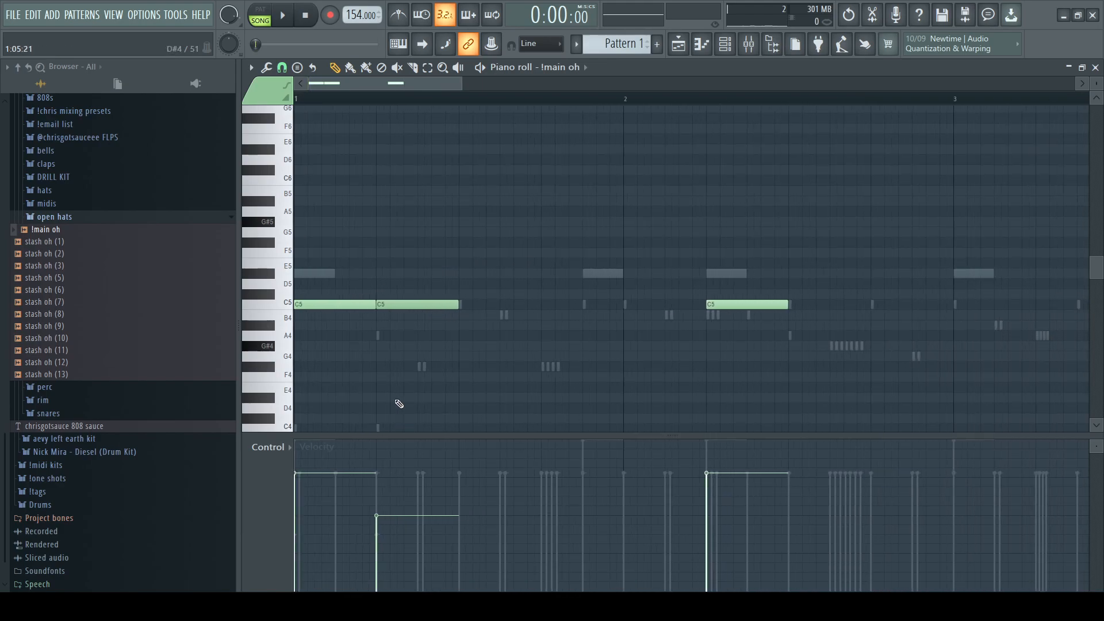
Switch playback to pattern mode and play the opening bars with the open hats.
click(259, 8)
key(space)
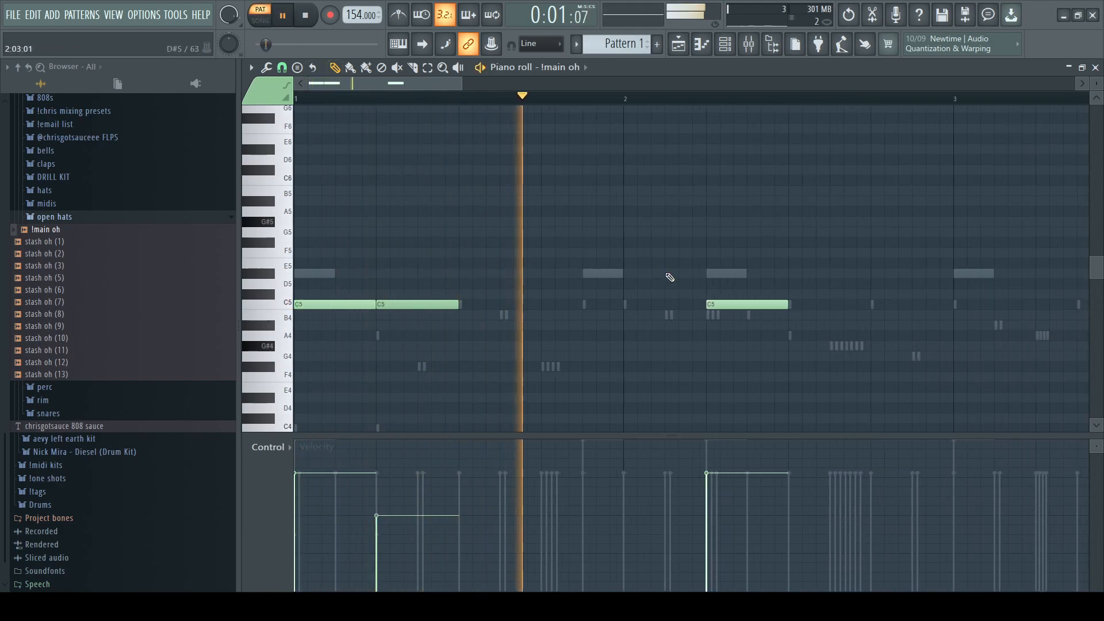
scroll(621, 296, down, 3)
key(space)
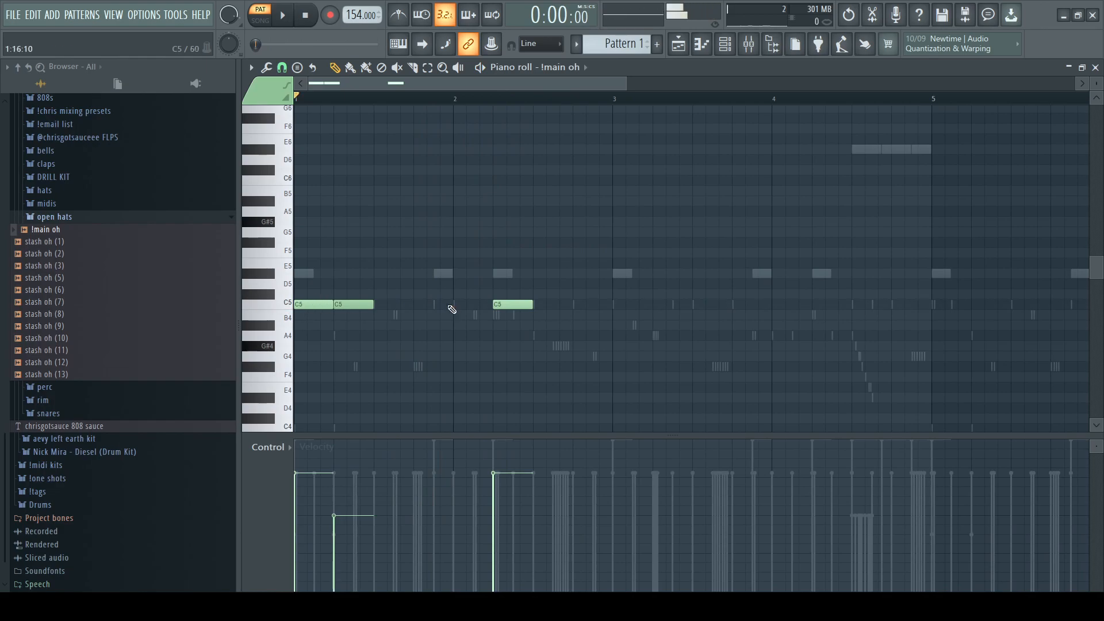
Place a C5 open hat at the start of bar 3 and a softer one at step 5 of that bar.
scroll(612, 310, up, 2)
click(618, 300)
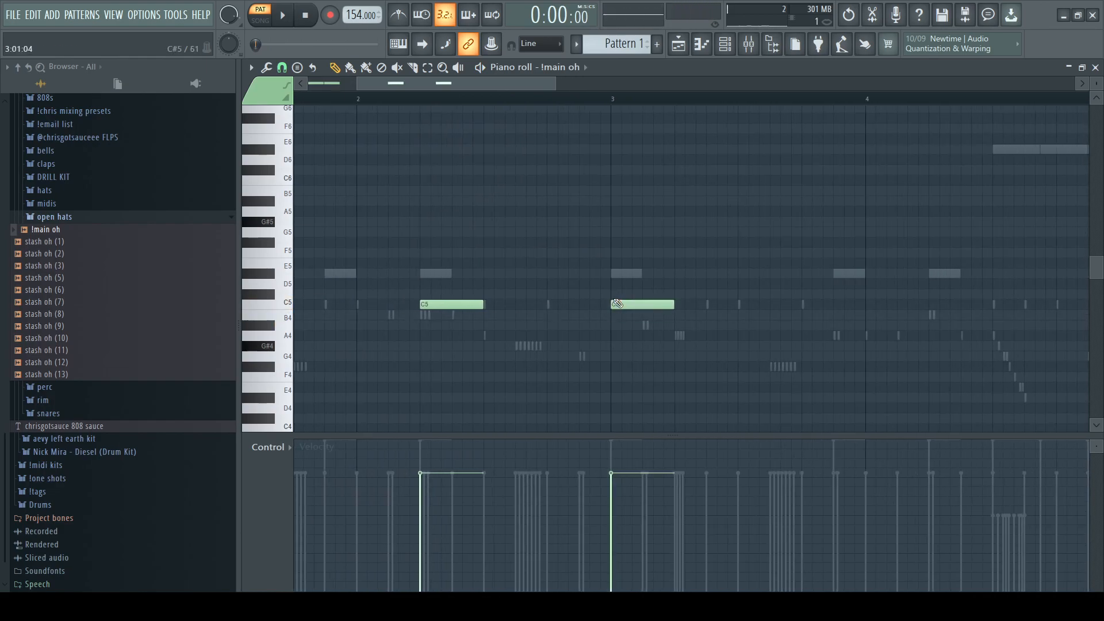
key(ctrl+b)
key(ctrl+d)
scroll(661, 334, down, 4)
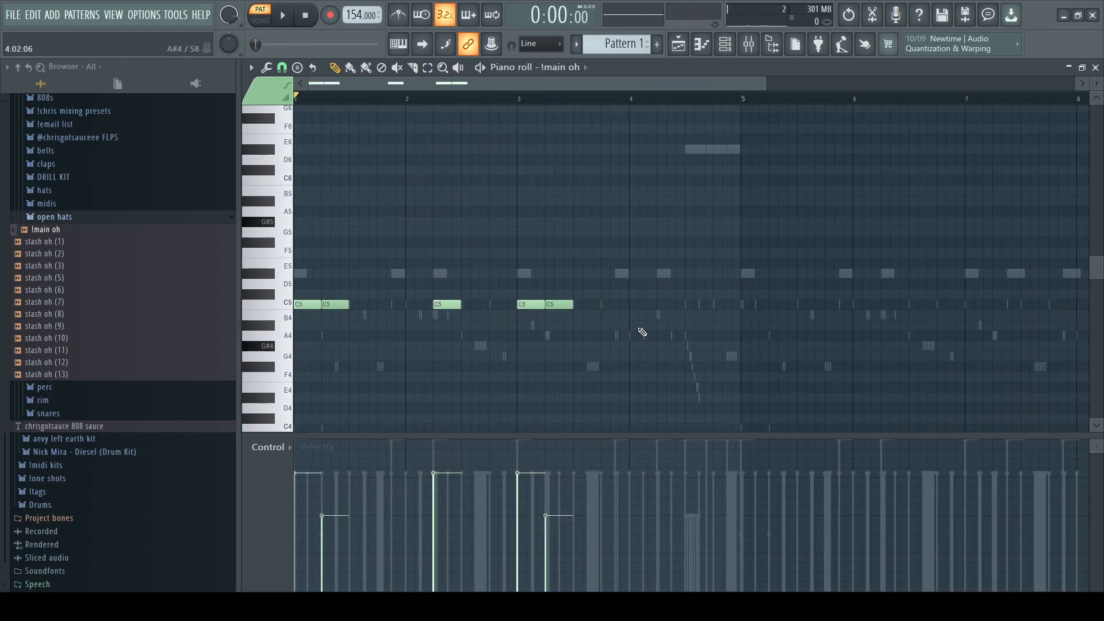
scroll(506, 310, up, 1)
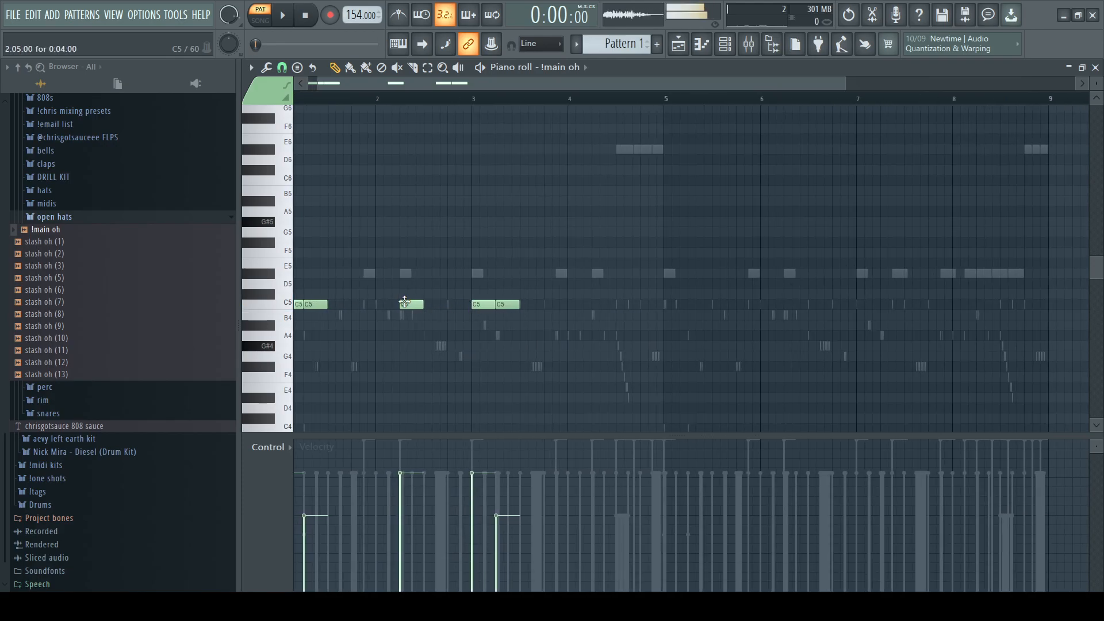
Place C5 open hats at steps 5 and 13 of bar 4 and slightly reduce the velocity of the one at step 5.
scroll(530, 305, up, 2)
click(649, 294)
drag(646, 308, 653, 307)
click(663, 306)
click(735, 306)
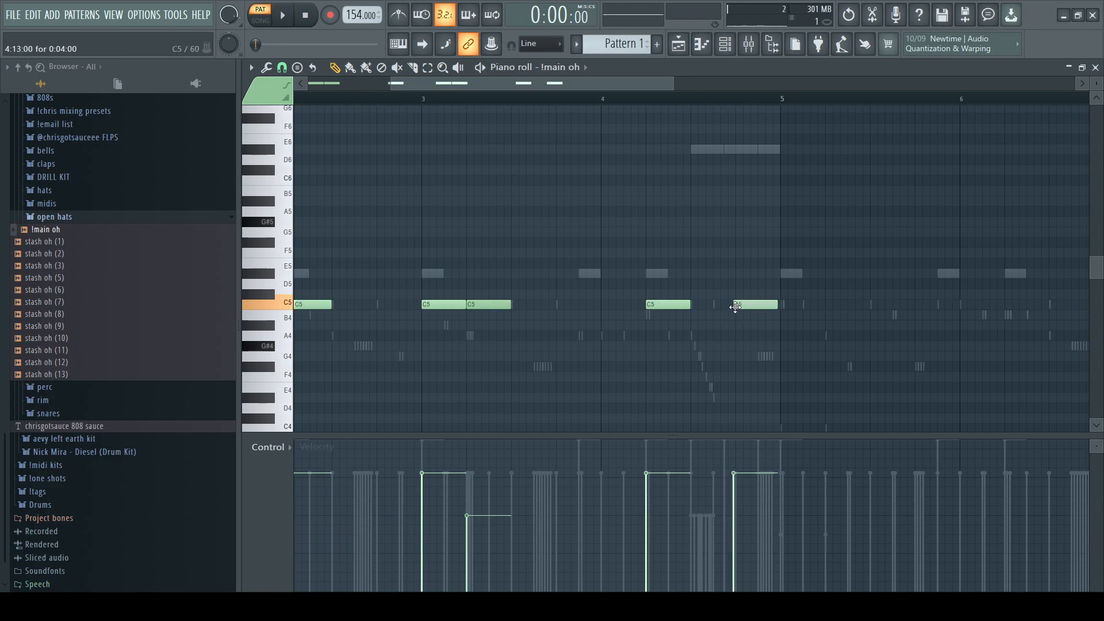
alt+scroll(648, 307, down, 4)
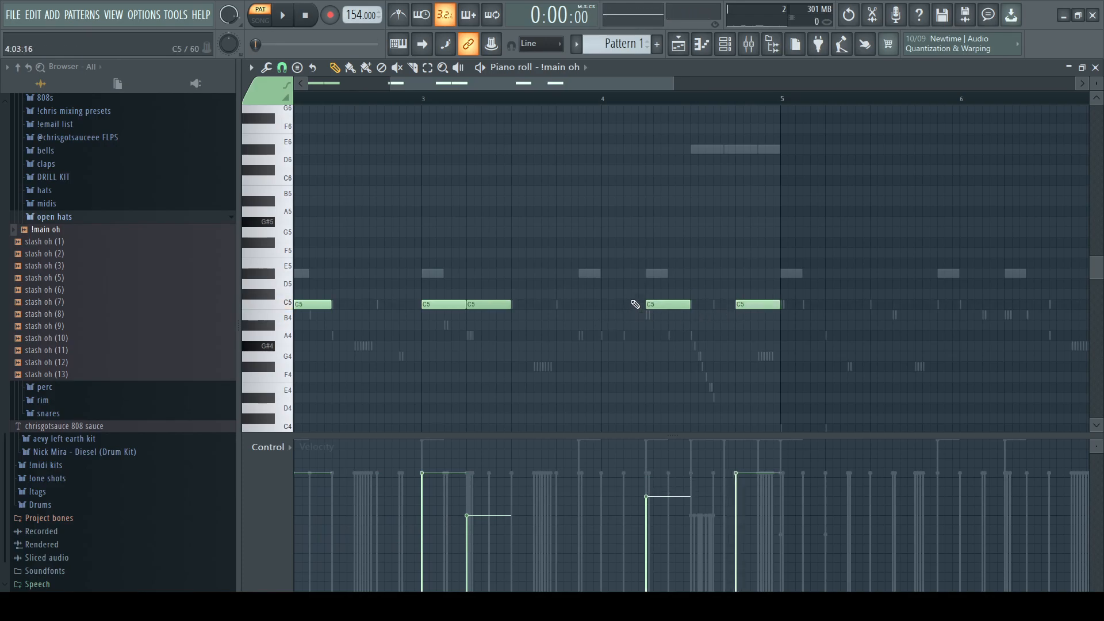
ctrl+scroll(634, 311, up, 3)
ctrl+scroll(673, 309, up, 2)
ctrl+scroll(674, 306, down, 3)
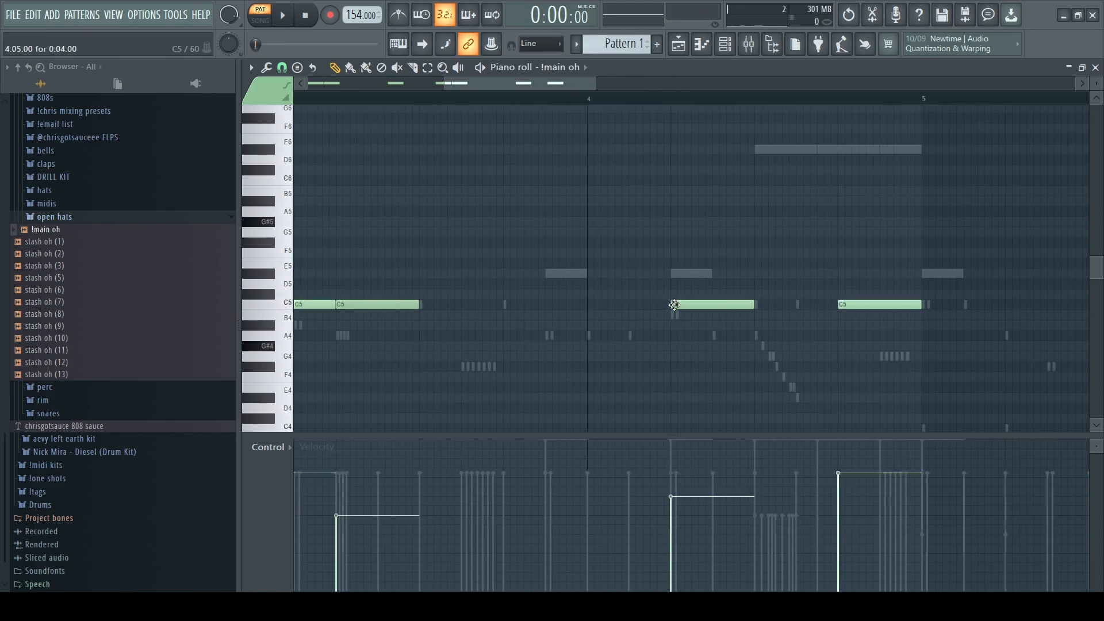
ctrl+scroll(626, 298, down, 3)
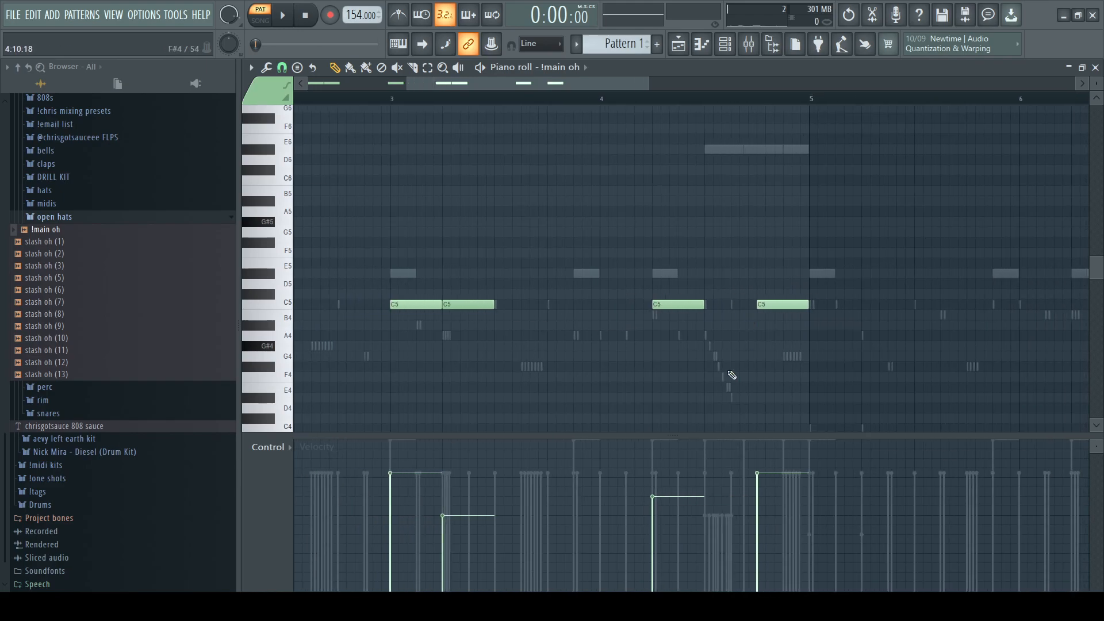
ctrl+scroll(797, 396, up, 3)
ctrl+scroll(488, 460, up, 3)
ctrl+scroll(552, 421, down, 4)
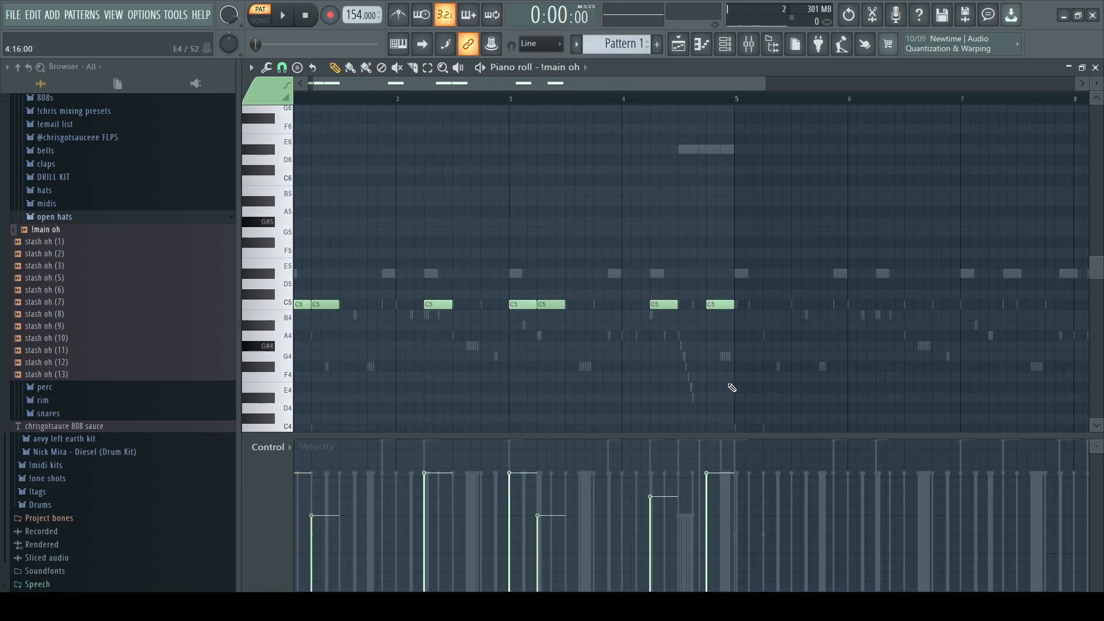
Duplicate the four-bar open hat pattern into bars 5 to 8, clear the selection and start pattern playback.
ctrl+scroll(774, 285, down, 2)
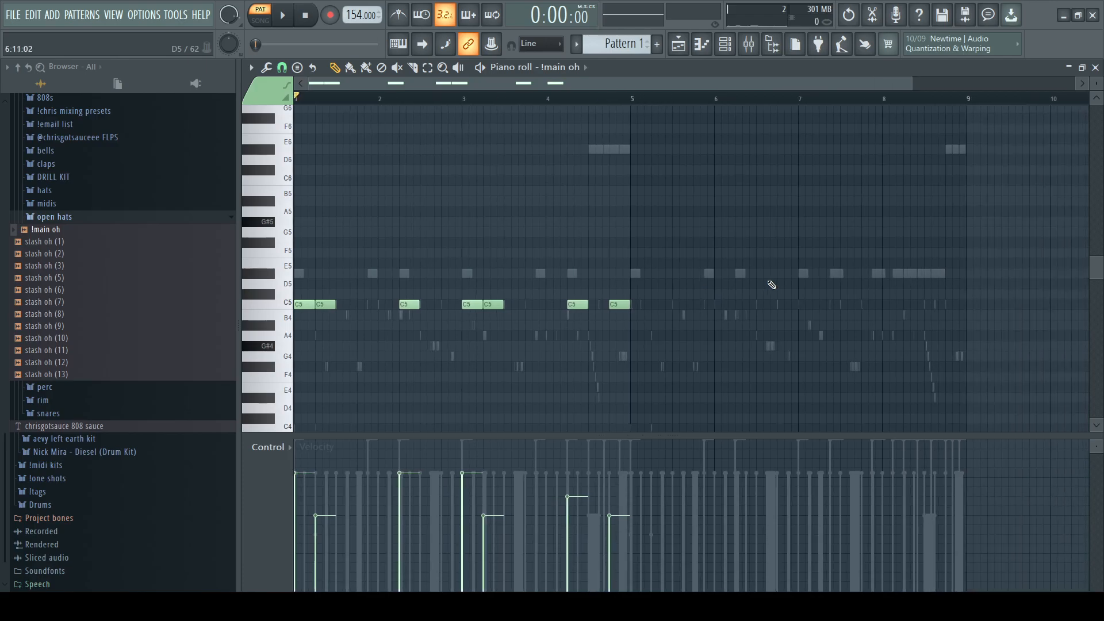
ctrl+scroll(713, 292, down, 3)
key(ctrl+b)
key(ctrl+d)
key(space)
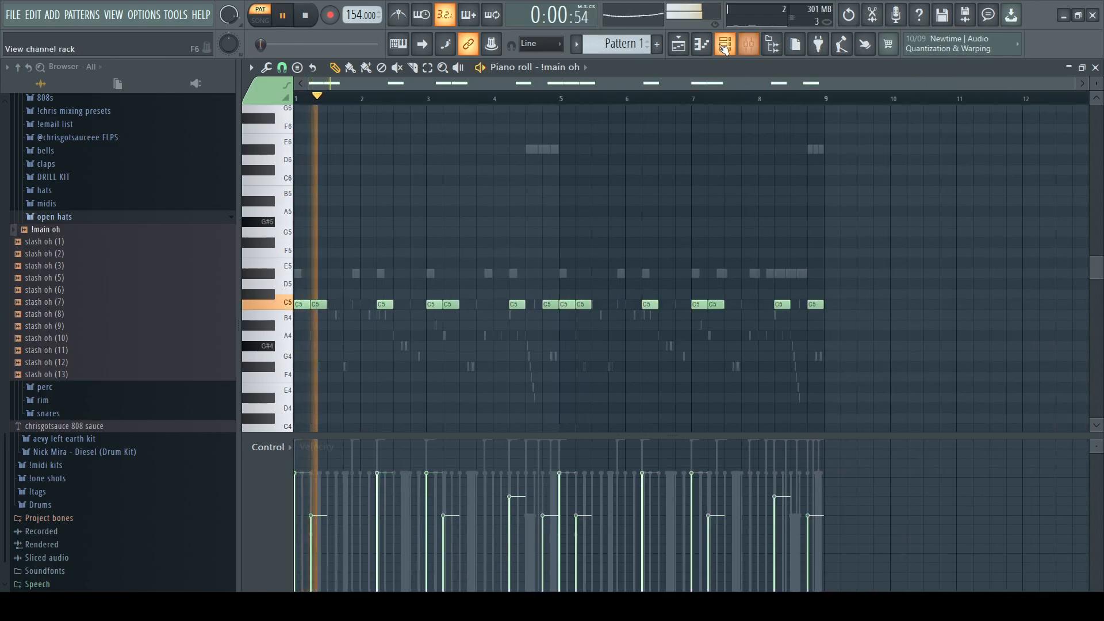
Stop playback, show the channel rack and audition the stash open hats, including numbers 1, 2, 5, 6, 7, 8 and 9.
key(F6)
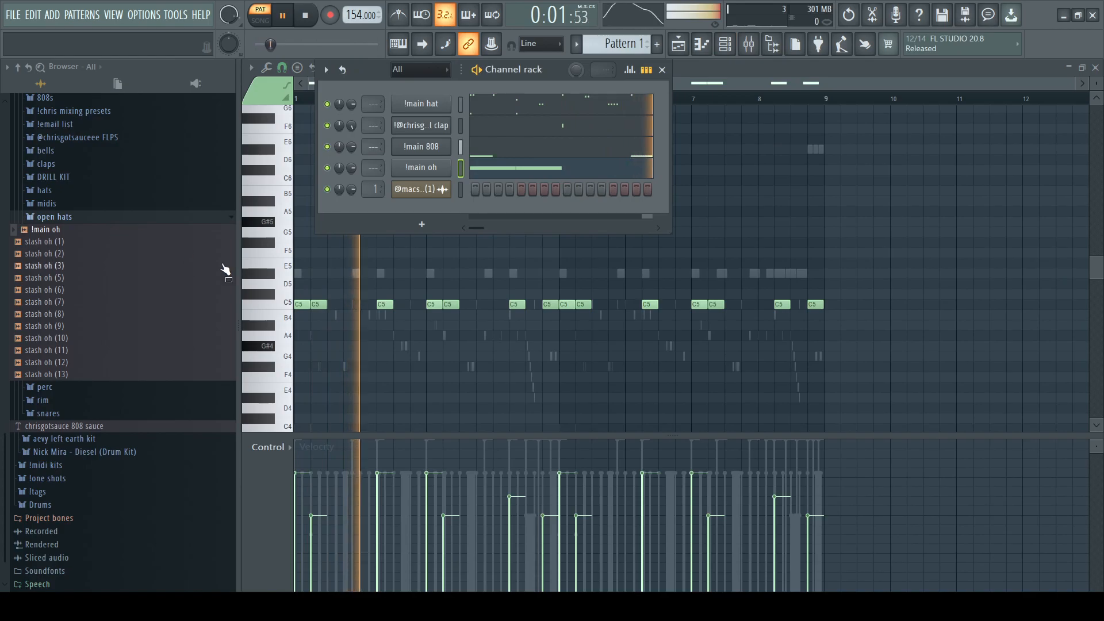
key(space)
click(93, 303)
click(110, 314)
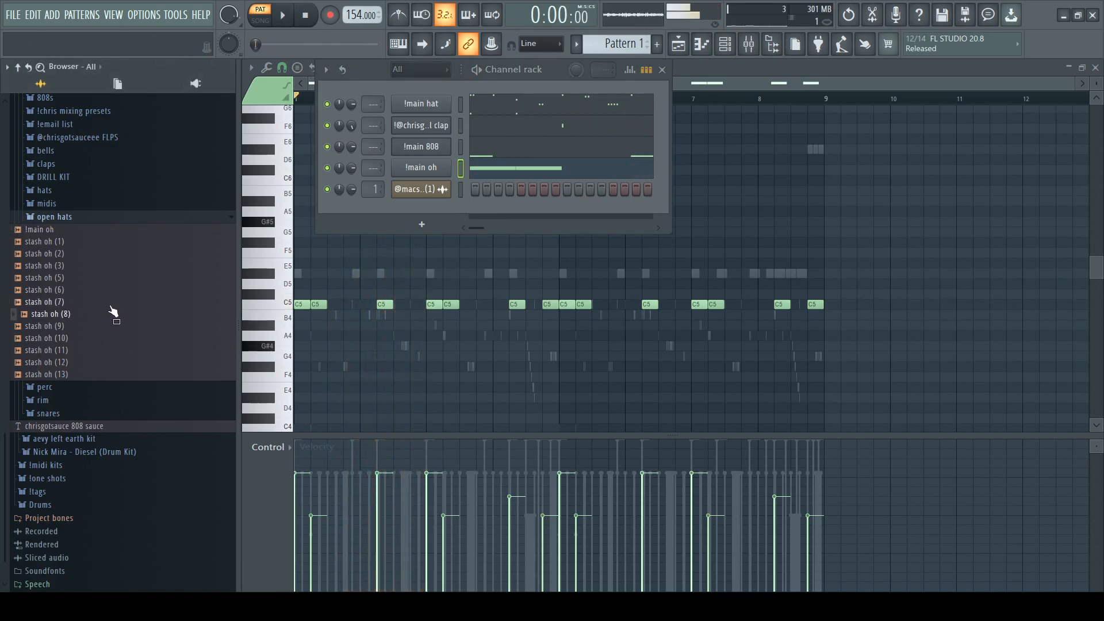
click(125, 291)
click(115, 281)
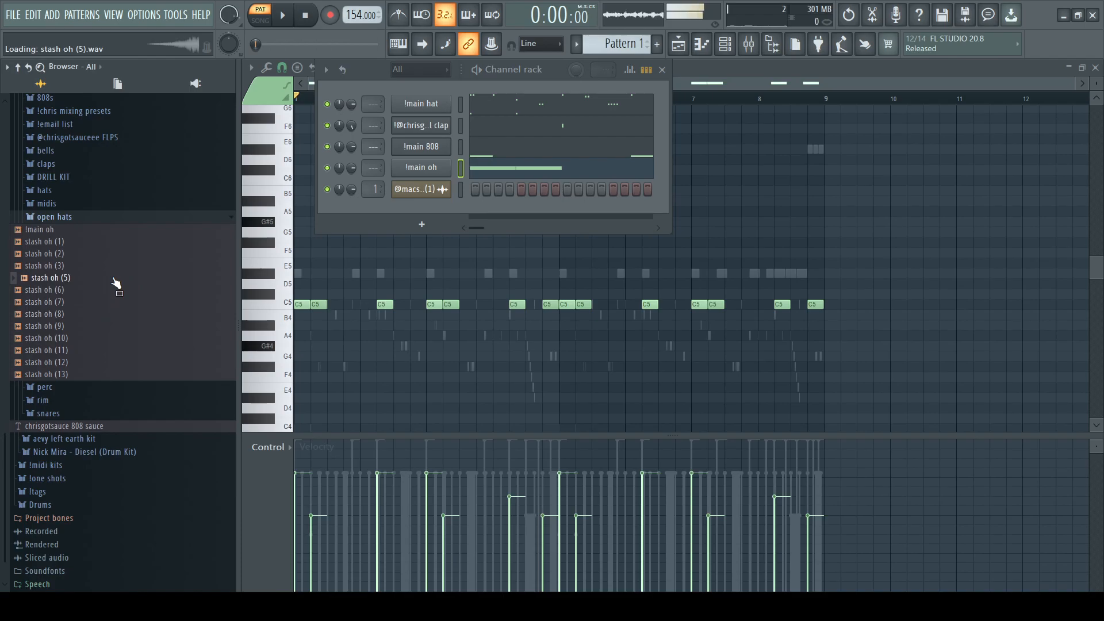
click(126, 255)
click(127, 243)
click(127, 253)
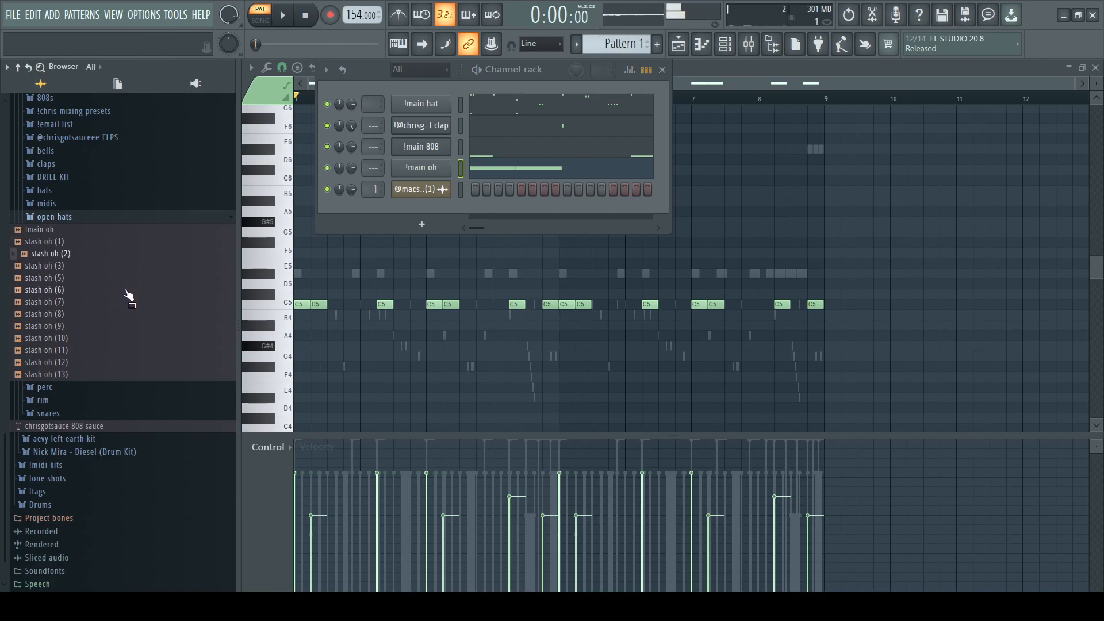
click(129, 315)
click(131, 325)
Add stash oh (9) as a channel in the rack and enable its volume envelope with hold at maximum.
drag(133, 325, 137, 325)
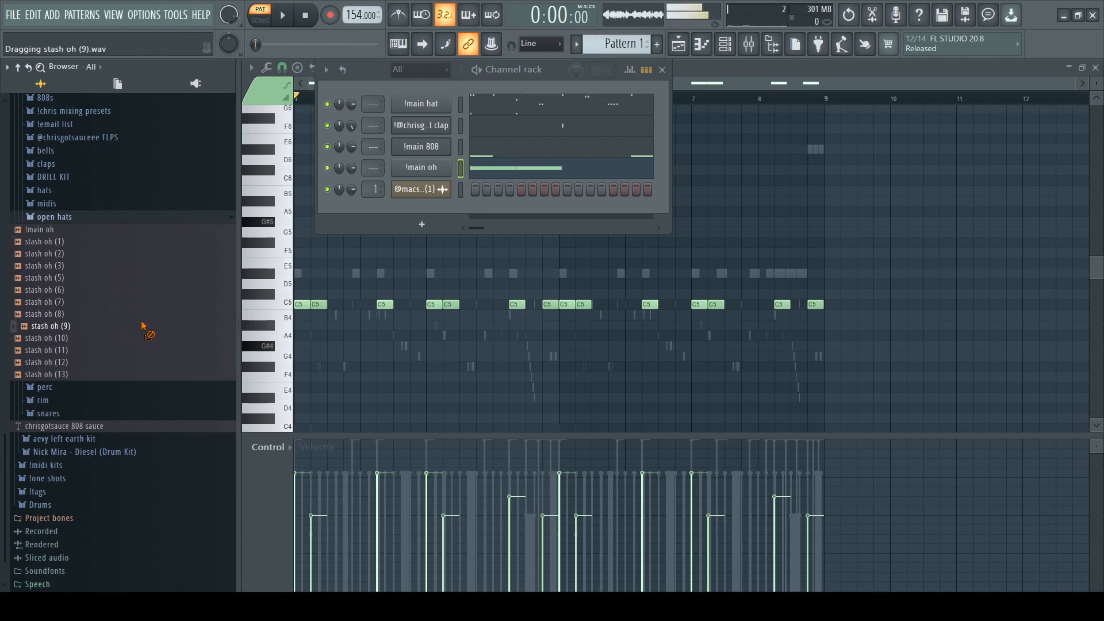
drag(437, 181, 436, 184)
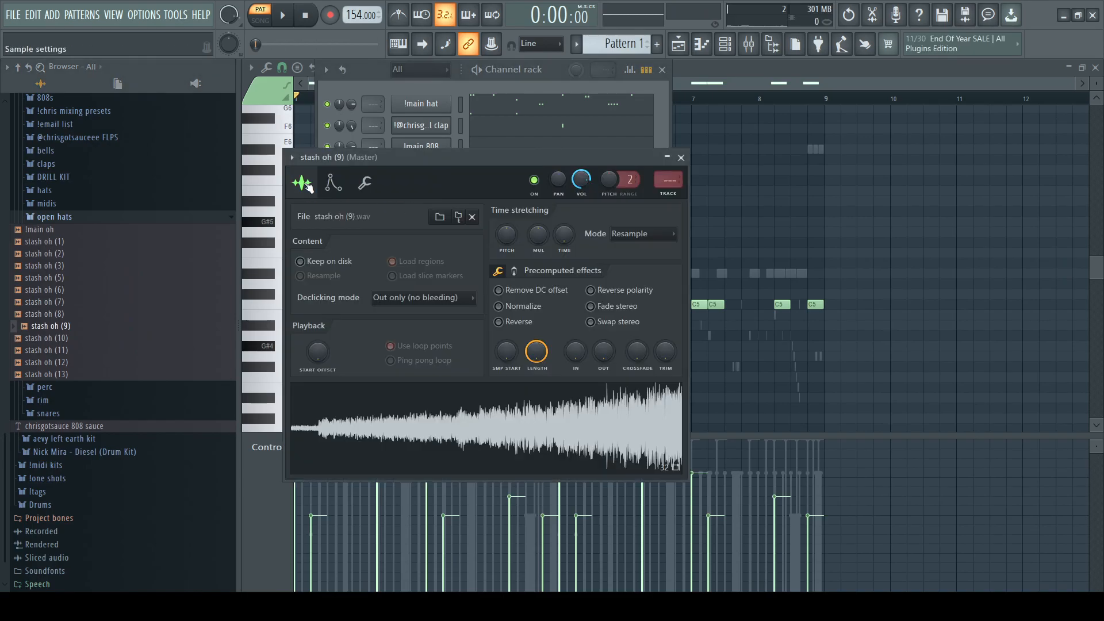
click(333, 183)
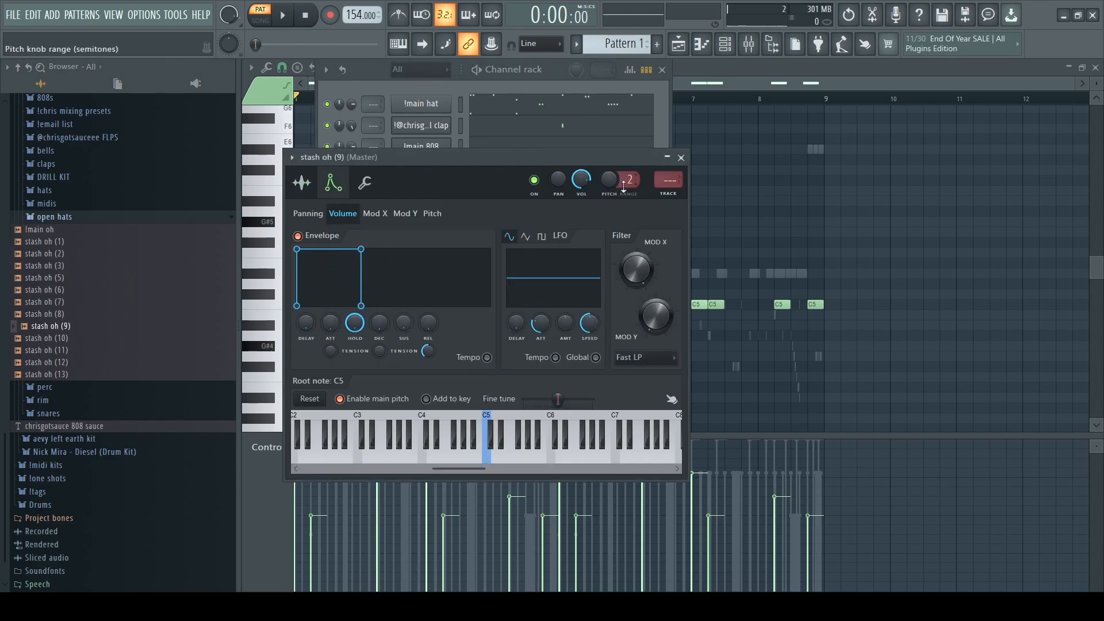
click(694, 151)
Place a four-step C5 note at step 13 of bar 4 in the stash oh (9) piano roll.
click(727, 38)
right_click(448, 185)
click(478, 189)
scroll(558, 314, up, 5)
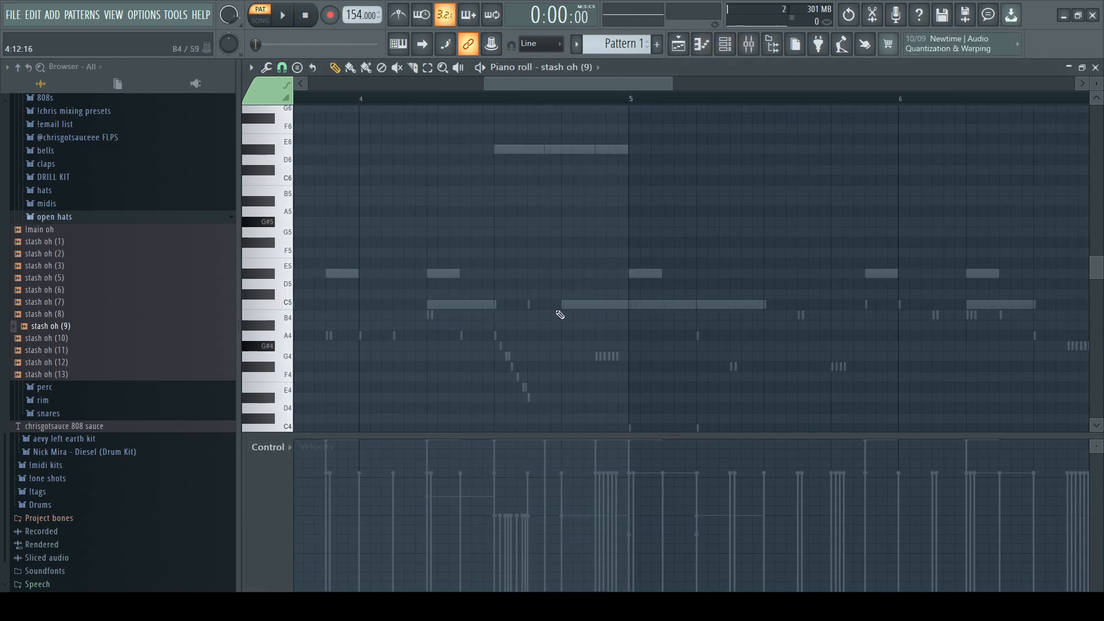
click(562, 303)
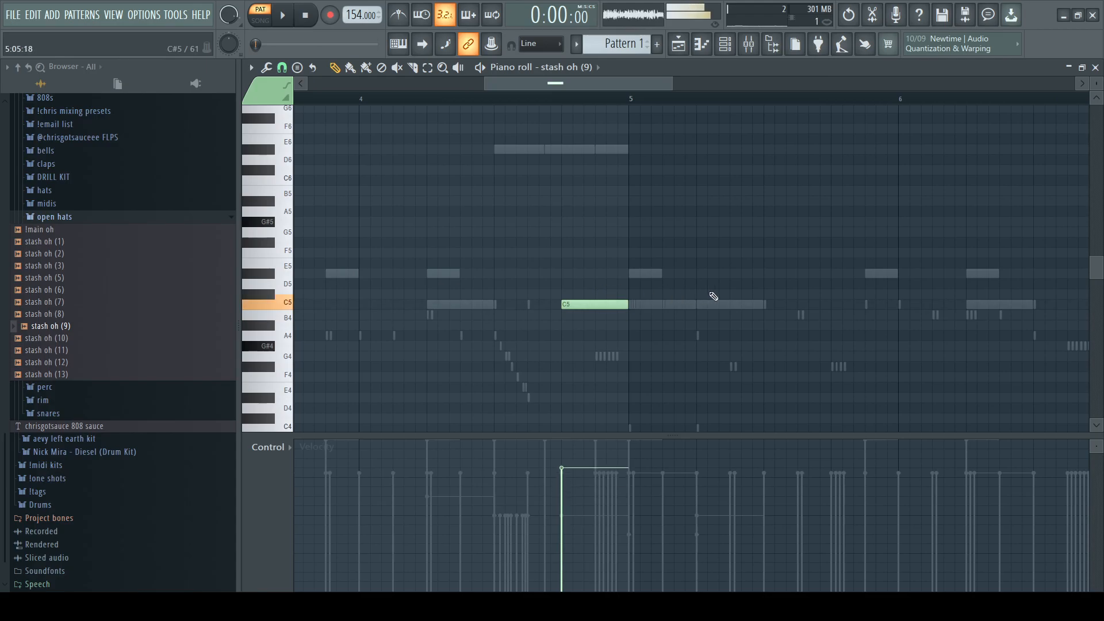
Start pattern playback and place another four-step C5 stash oh (9) note at step 13 of bar 8.
scroll(736, 285, down, 6)
key(space)
scroll(820, 307, up, 4)
click(825, 302)
drag(825, 301, 826, 301)
scroll(794, 201, down, 4)
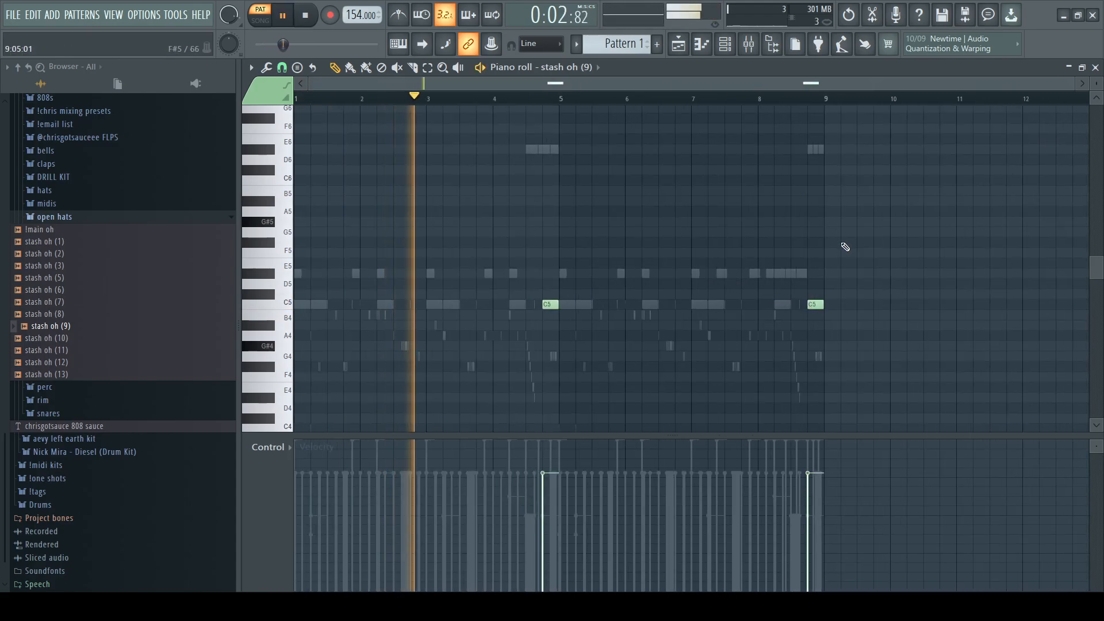
scroll(843, 247, up, 3)
scroll(843, 247, down, 3)
Open the stash kit's snares folder, stop playback and add !main snare as a channel in the rack.
click(726, 46)
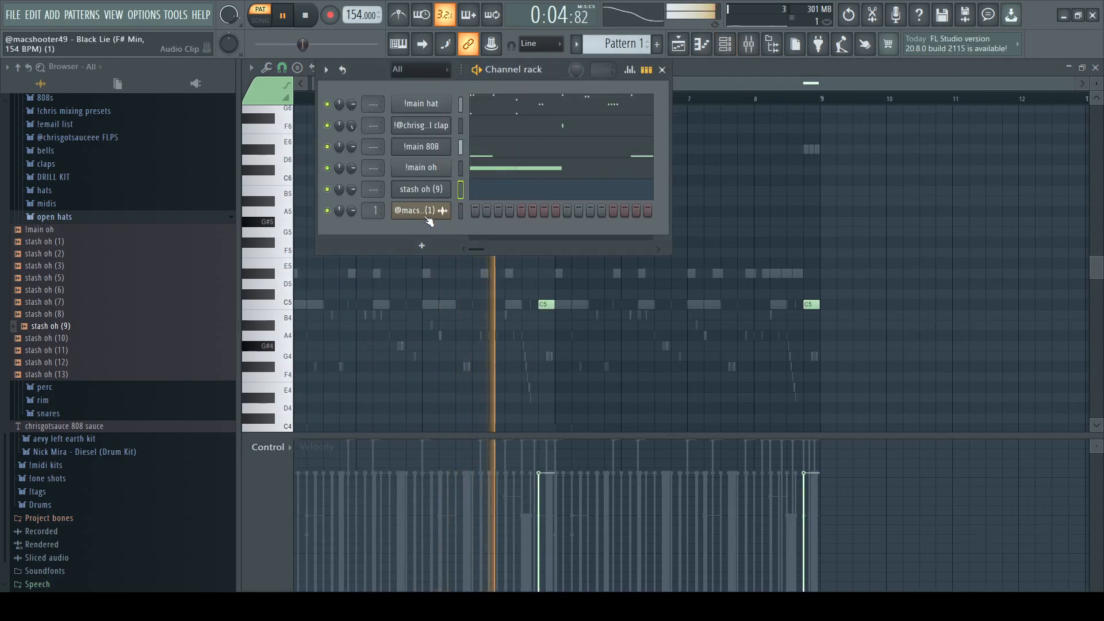
click(96, 217)
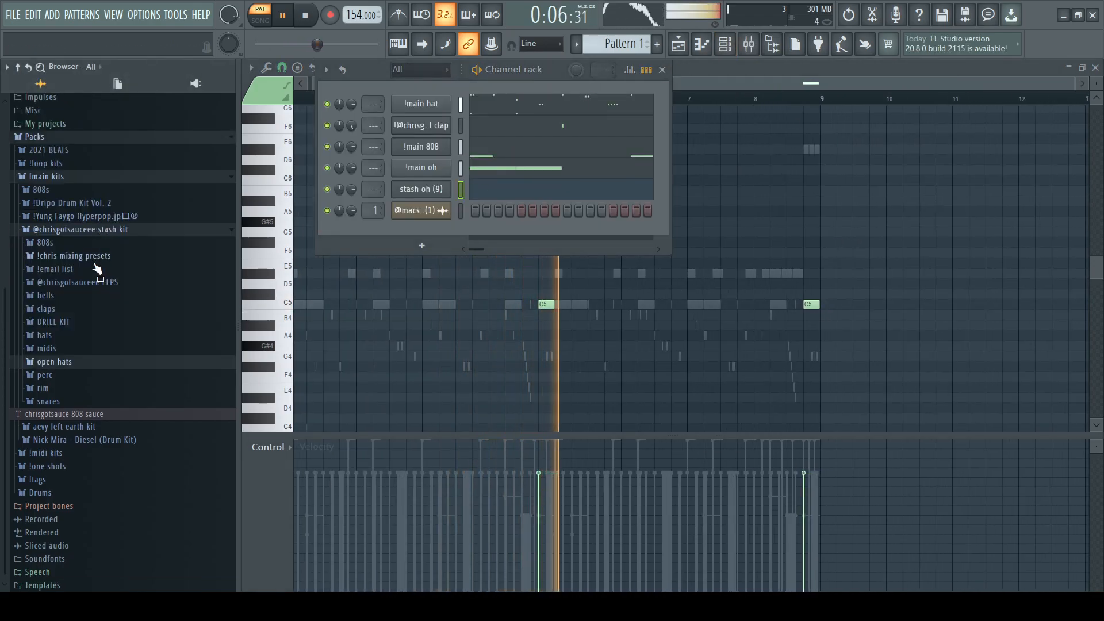
click(73, 401)
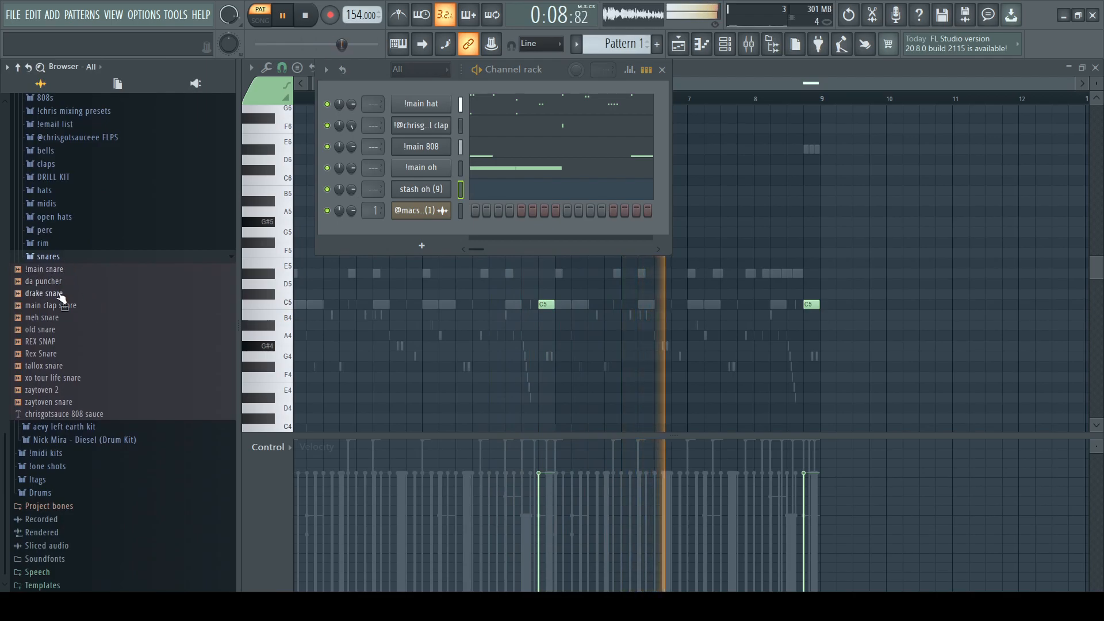
key(space)
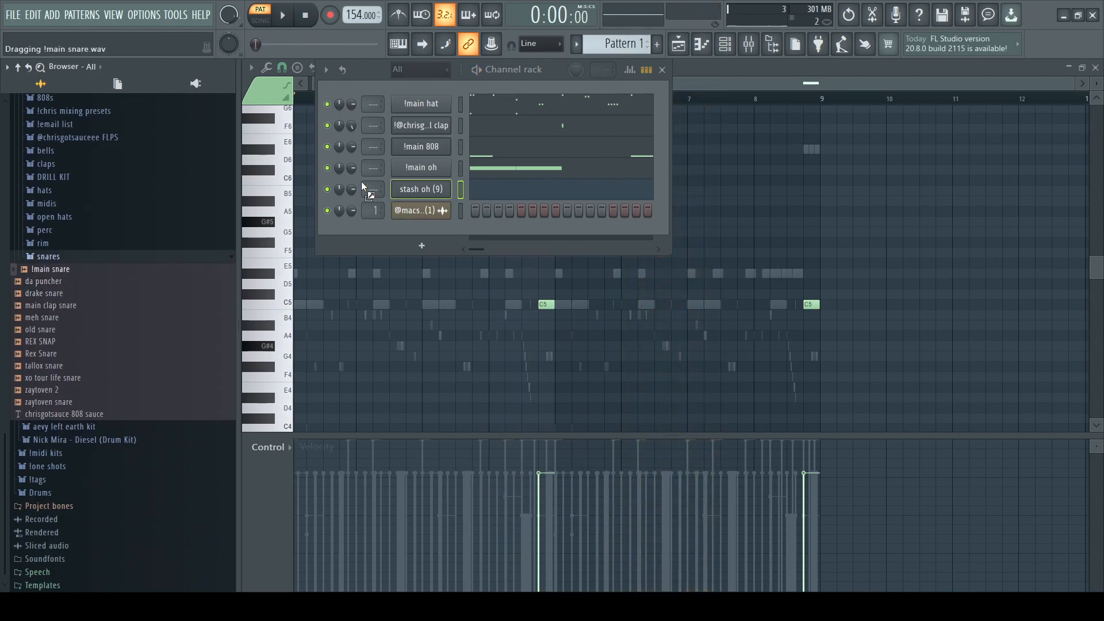
mouse_move(432, 135)
mouse_down()
mouse_move(432, 155)
mouse_move(445, 138)
mouse_up()
Place a two-step C5 note at step 15 of bar 2 in the !main snare piano roll and slightly raise its velocity.
key(F7)
scroll(389, 323, up, 8)
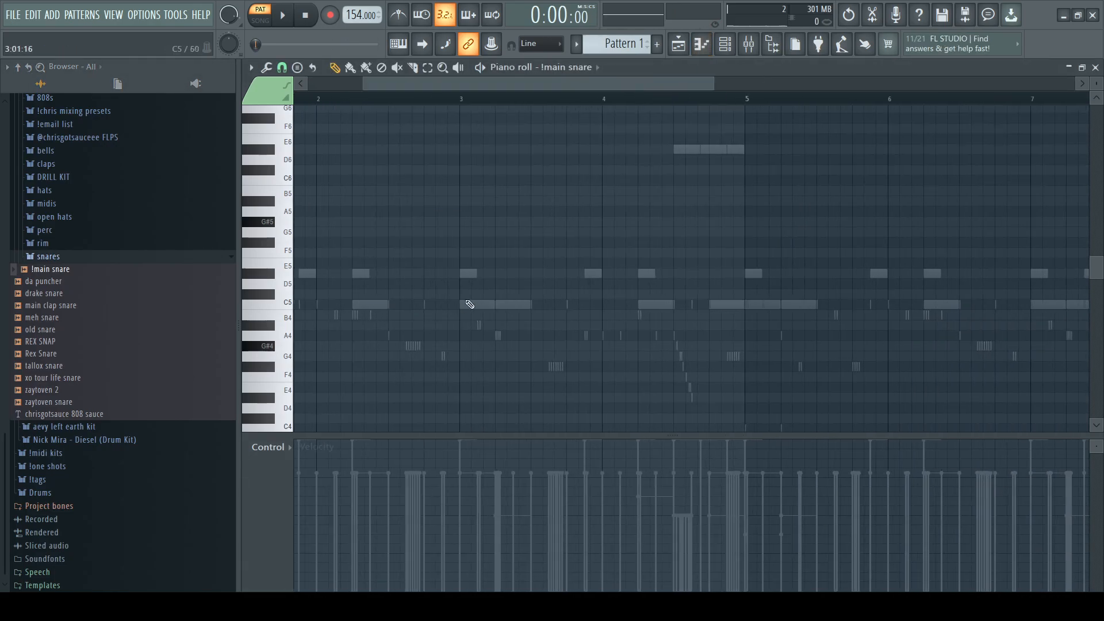
click(427, 304)
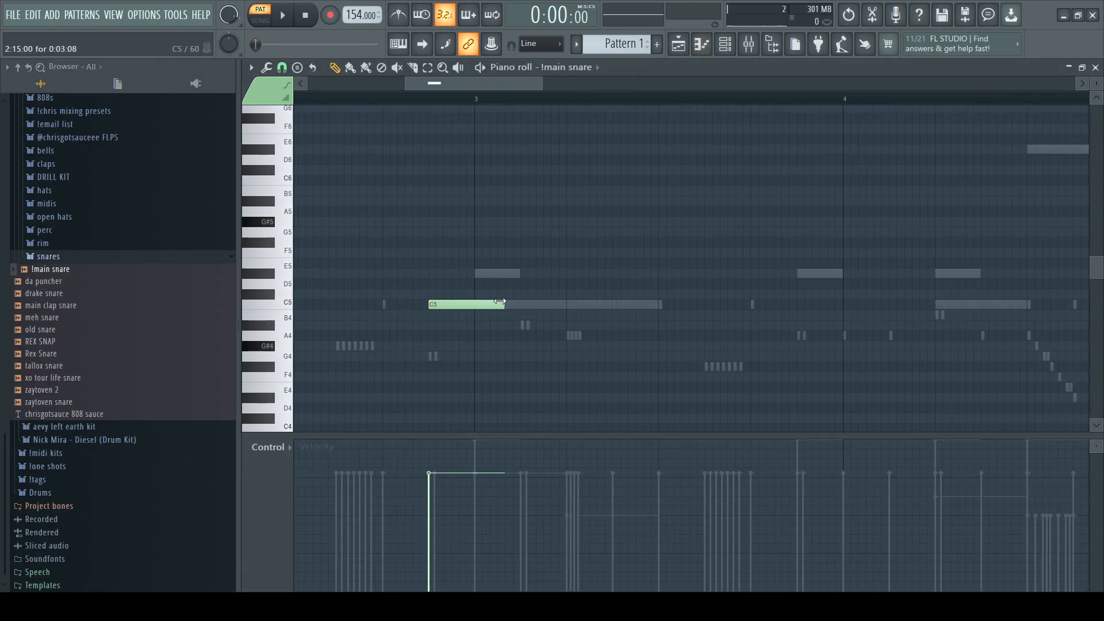
scroll(575, 322, down, 8)
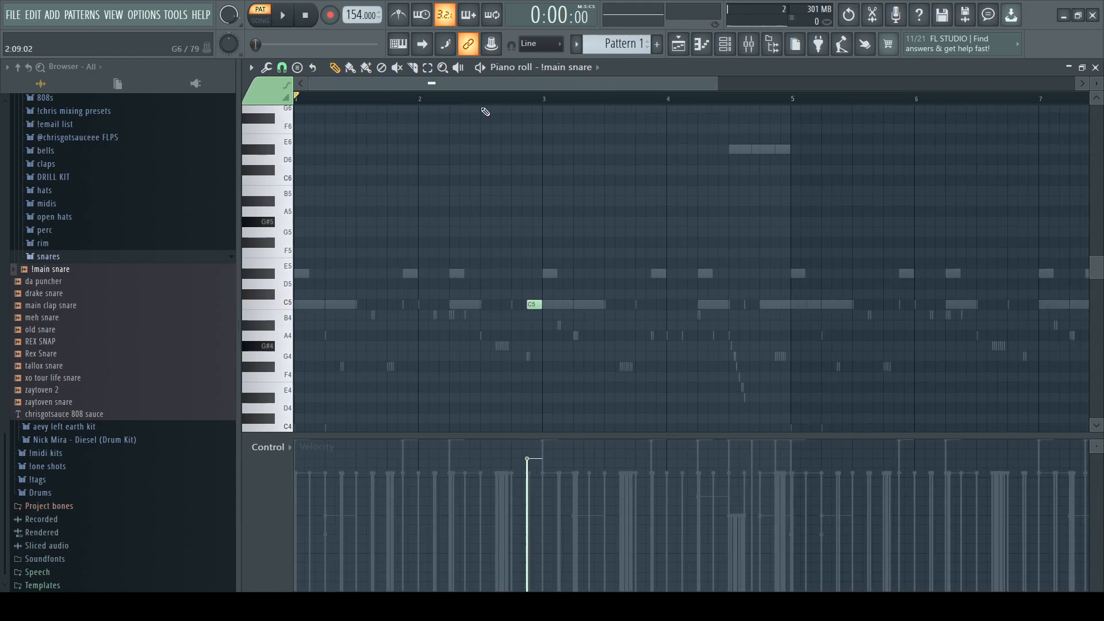
Add two-step C5 snares at steps 15 and 11 of bar 4 while the pattern plays.
key(space)
click(555, 304)
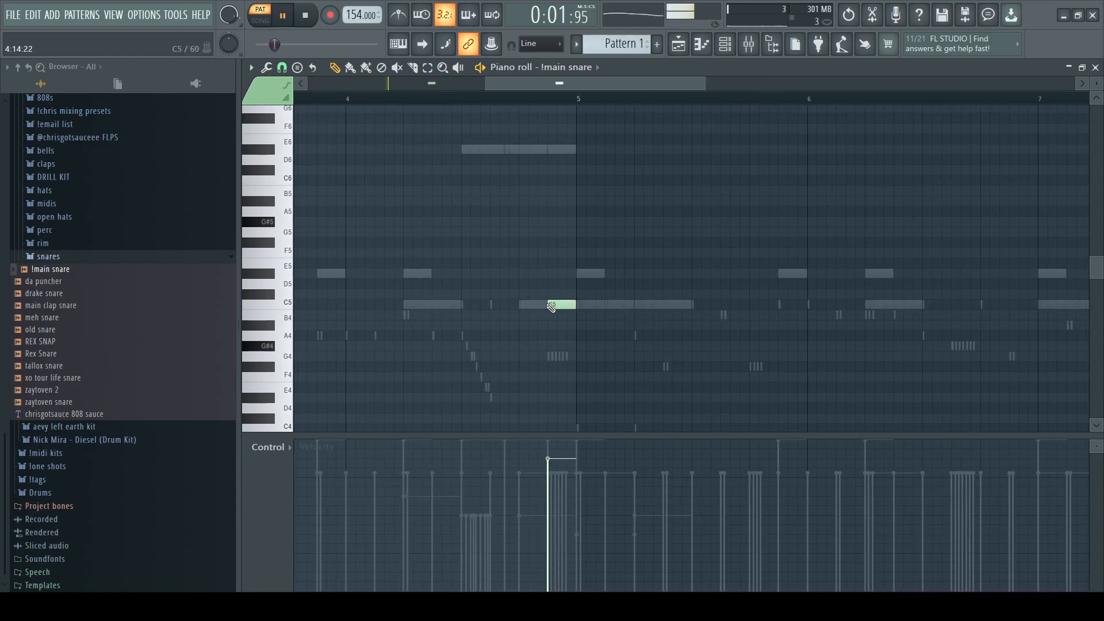
scroll(518, 310, up, 5)
click(509, 305)
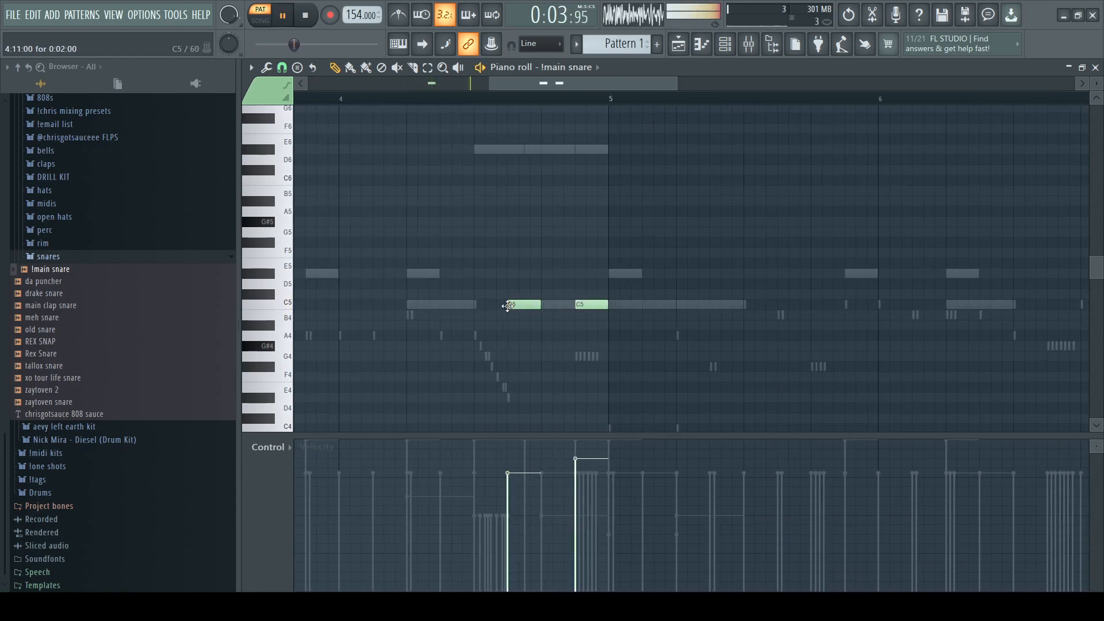
Play the pattern to check the snare hits in bars 2 and 4, stopping playback at the end.
scroll(511, 313, down, 2)
key(space)
scroll(518, 319, up, 3)
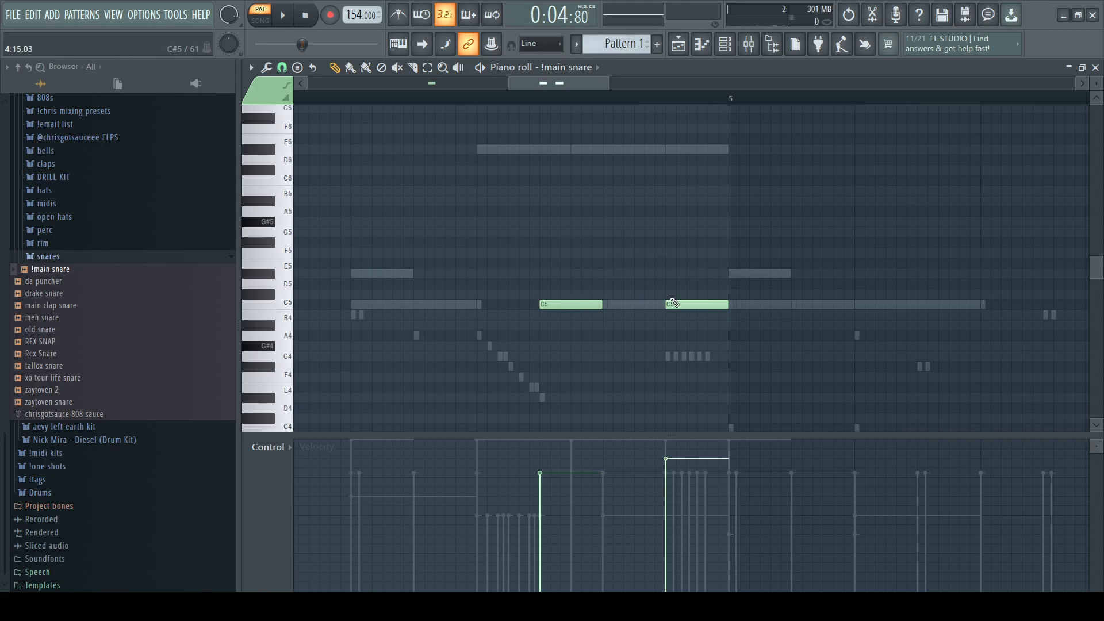
key(space)
scroll(655, 252, down, 3)
scroll(638, 292, down, 3)
key(space)
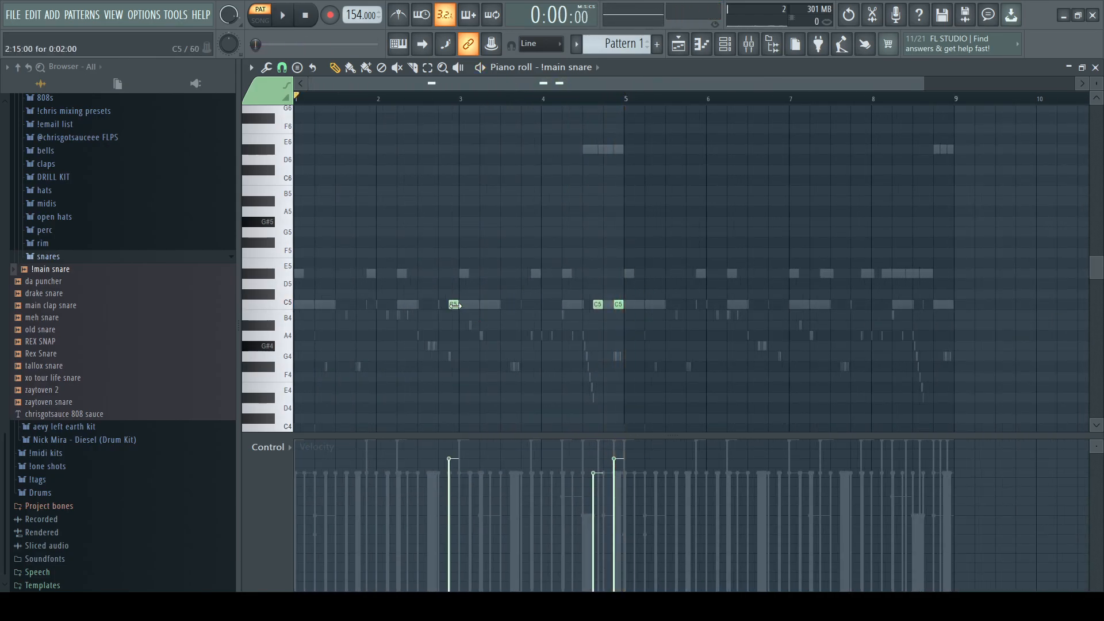
Place a two-step C5 snare at step 15 of bar 6, then open and close the snare's channel settings.
scroll(839, 326, up, 6)
click(667, 307)
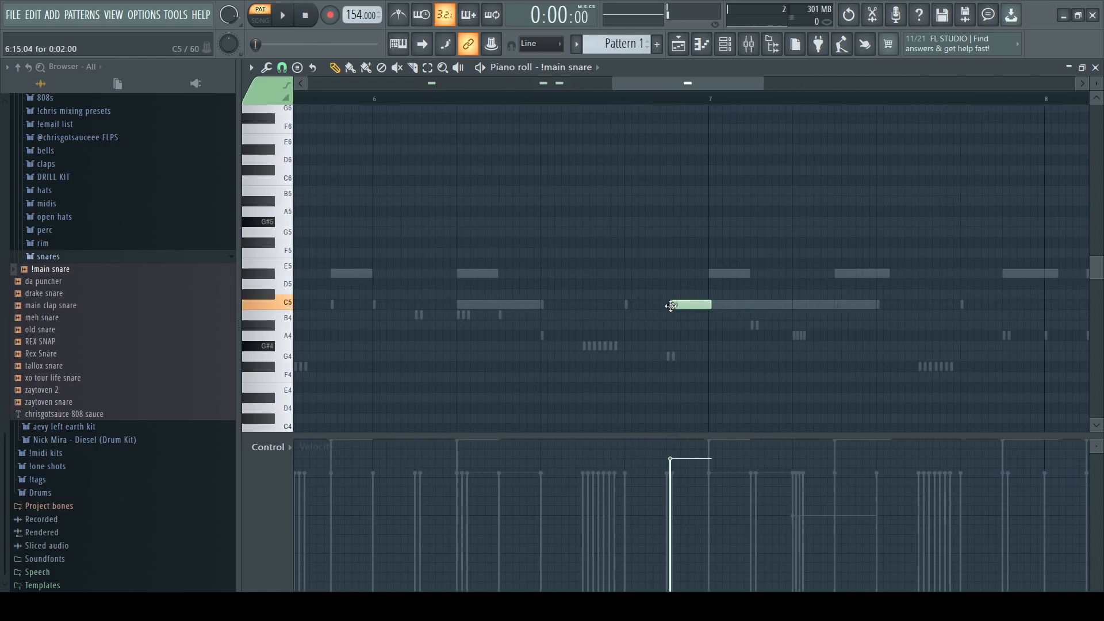
scroll(670, 303, down, 4)
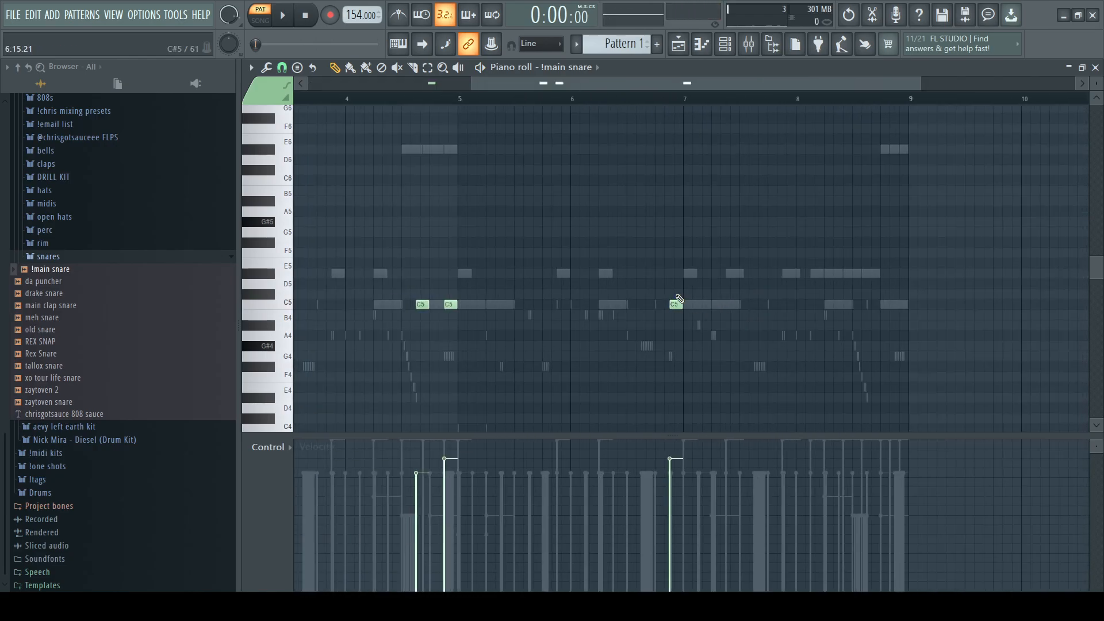
click(553, 68)
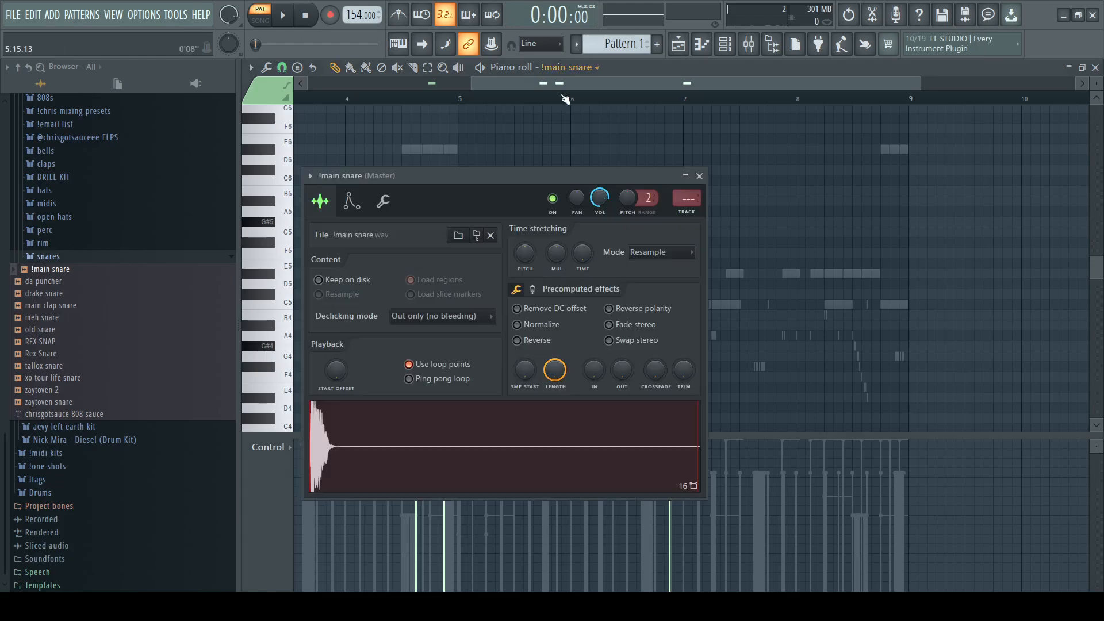
key(Escape)
Place a two-step C5 snare and move it to step 3 of bar 8.
scroll(862, 304, up, 5)
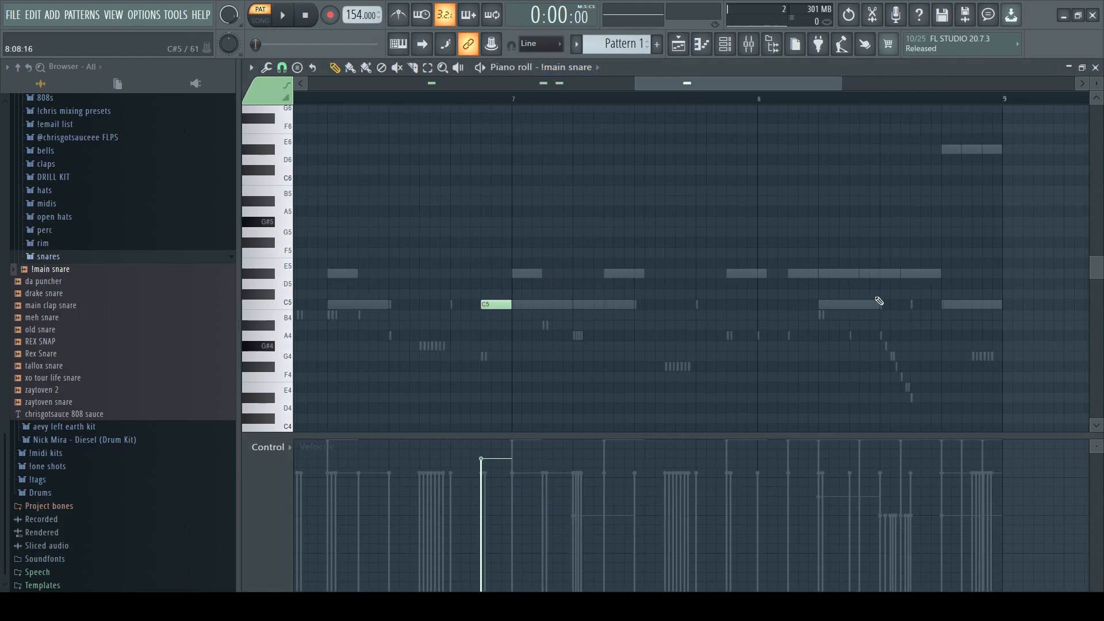
click(644, 305)
drag(644, 305, 716, 306)
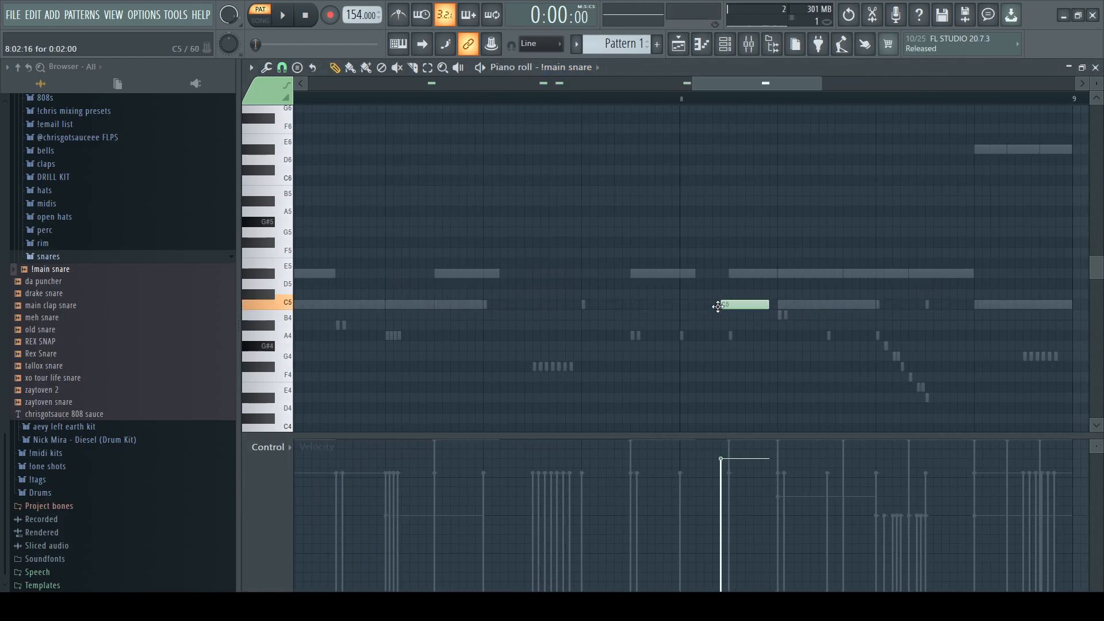
scroll(750, 313, down, 4)
Place a triplet-length C5 snare at step 9 of bar 8 and duplicate it into a six-note roll ending at bar 9.
scroll(802, 308, up, 5)
click(798, 306)
click(864, 304)
right_click(865, 304)
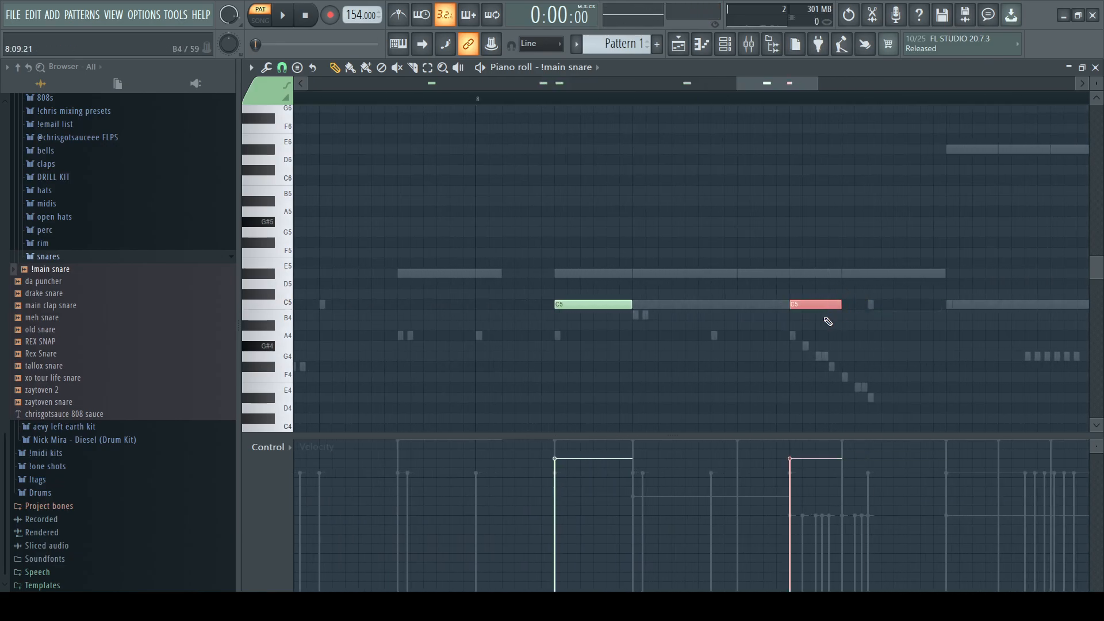
key(ctrl+b)
key(ctrl+b)
Raise the last three snares of the bar 8 roll to C#5 and ramp the roll's velocities upward.
drag(1043, 274, 981, 294)
ctrl+click(977, 398)
scroll(803, 528, down, 3)
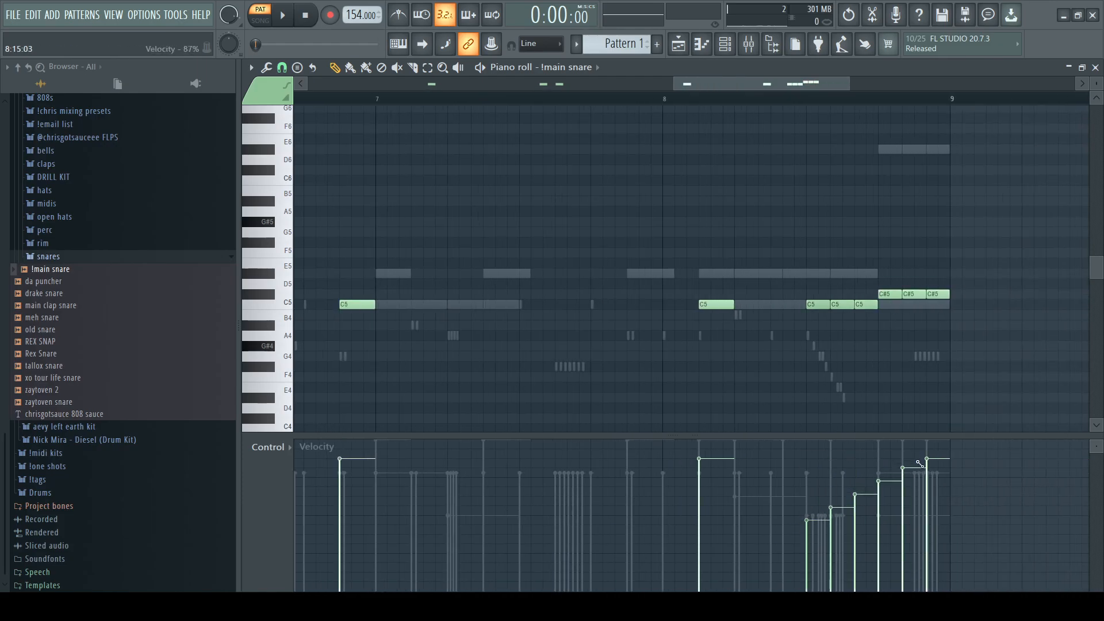
drag(920, 463, 921, 465)
Play the pattern from bar 7 and replay it from the second half of bar 8's first beat to check the snare roll.
scroll(939, 407, down, 5)
key(space)
click(698, 98)
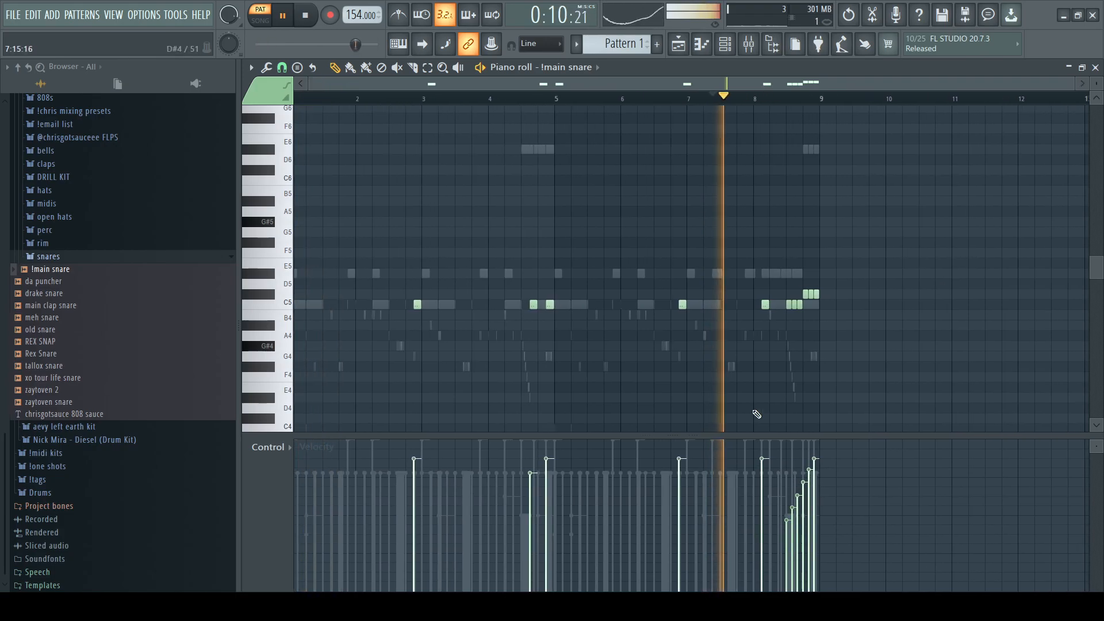
key(space)
scroll(826, 353, up, 5)
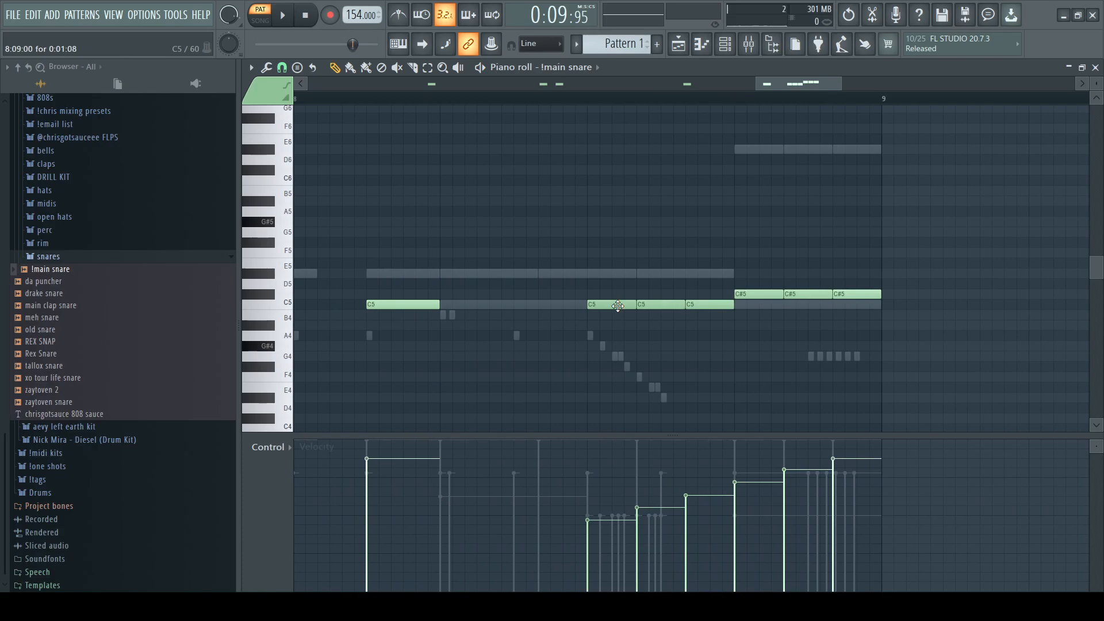
key(space)
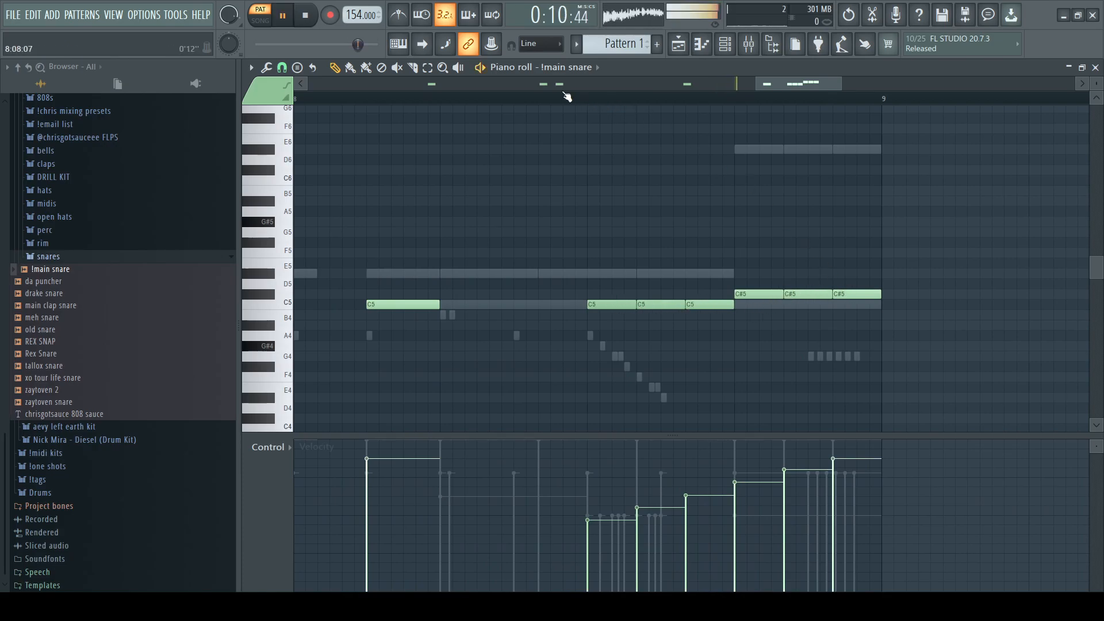
click(422, 95)
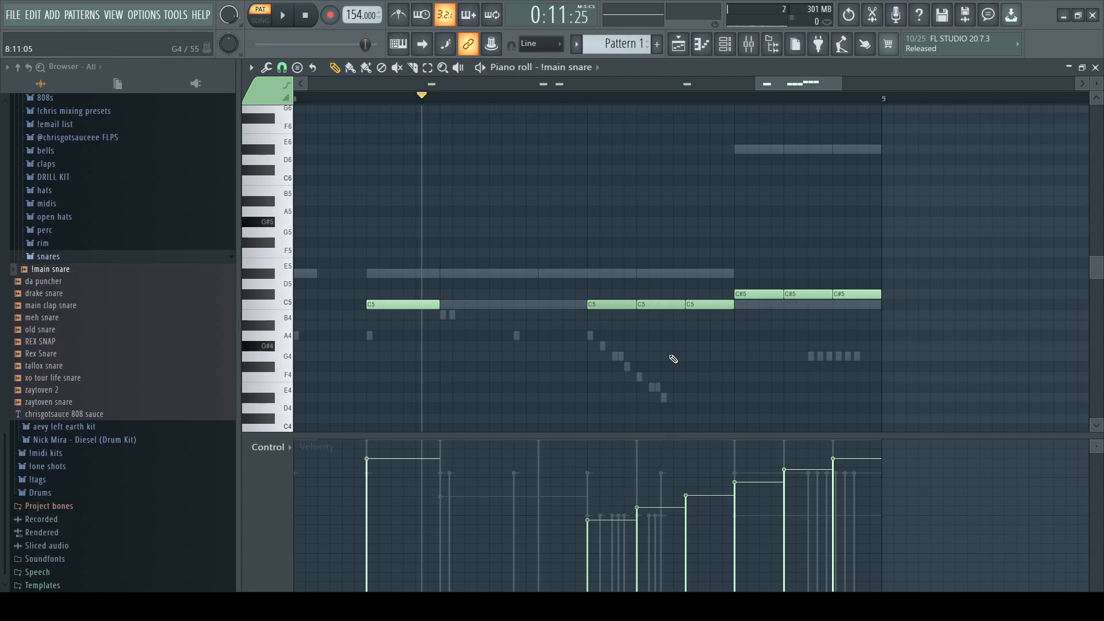
key(space)
scroll(715, 326, down, 6)
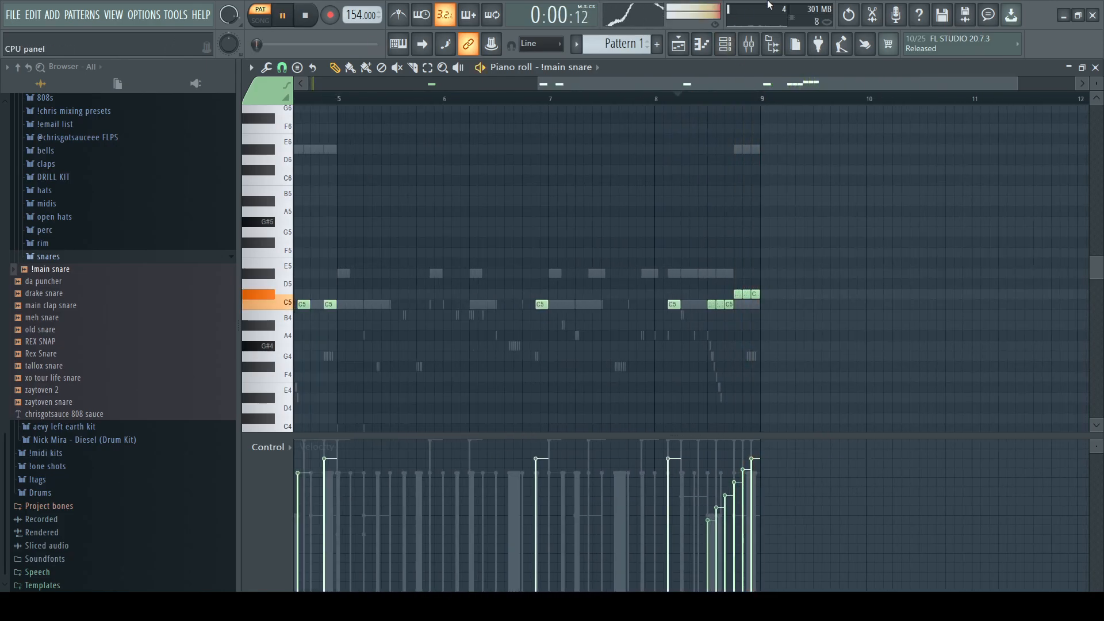
Stop playback and add the !main sound (2) sample from the stash kit's perc folder as a new channel above stash oh (9).
key(space)
click(728, 46)
click(90, 258)
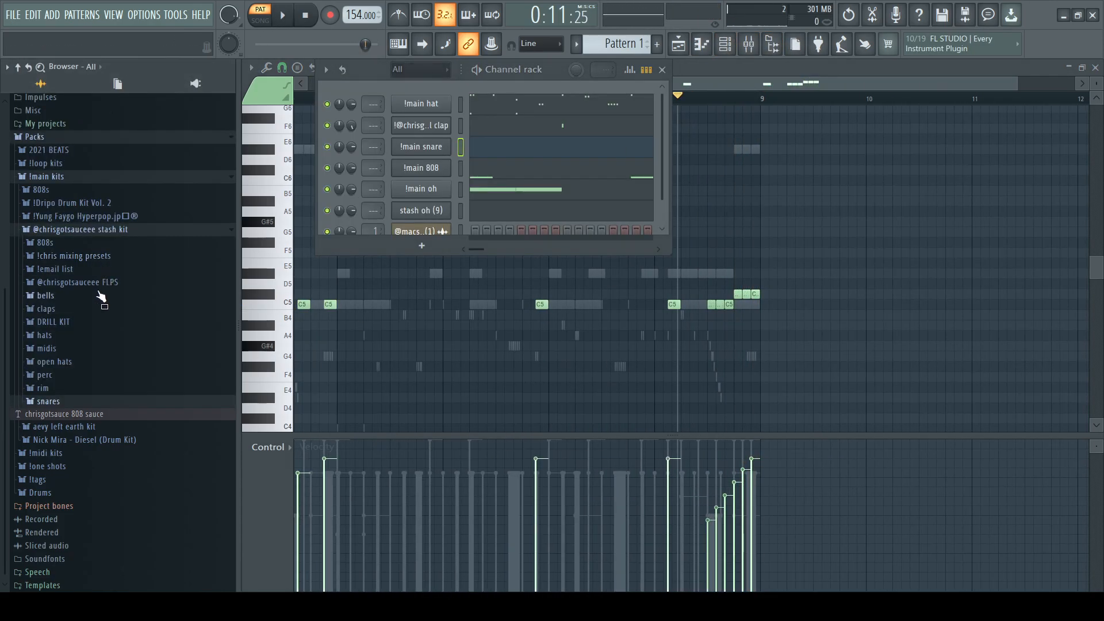
click(80, 379)
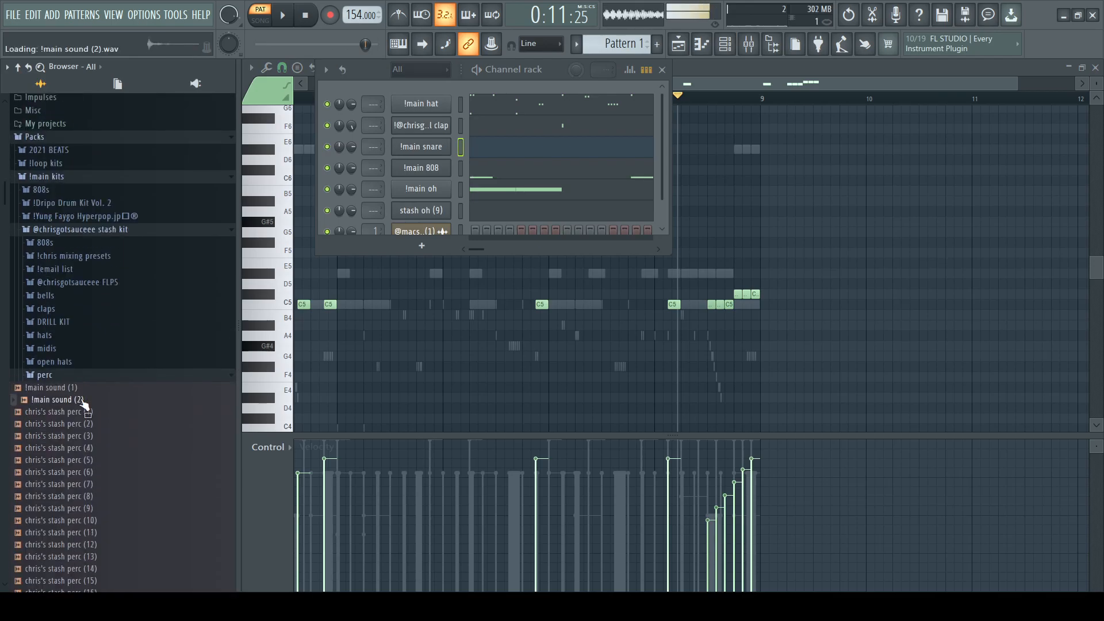
drag(433, 195, 438, 207)
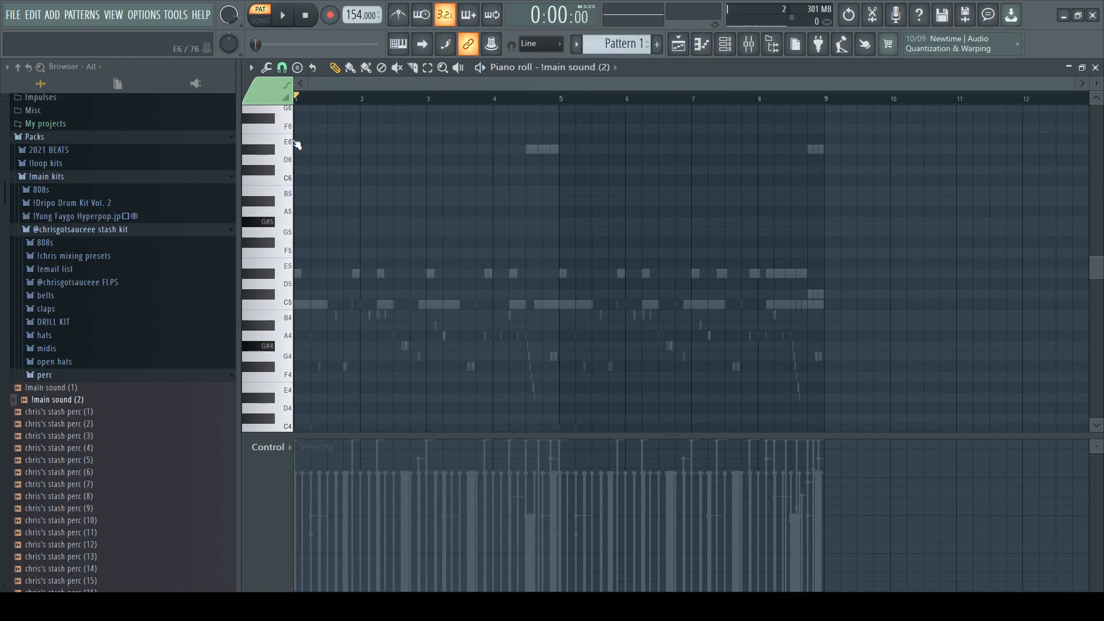
Place a short C5 note for !main sound (2) in the second beat of bar 4 and repeat it at the same spot in bar 8.
scroll(517, 305, up, 4)
click(511, 302)
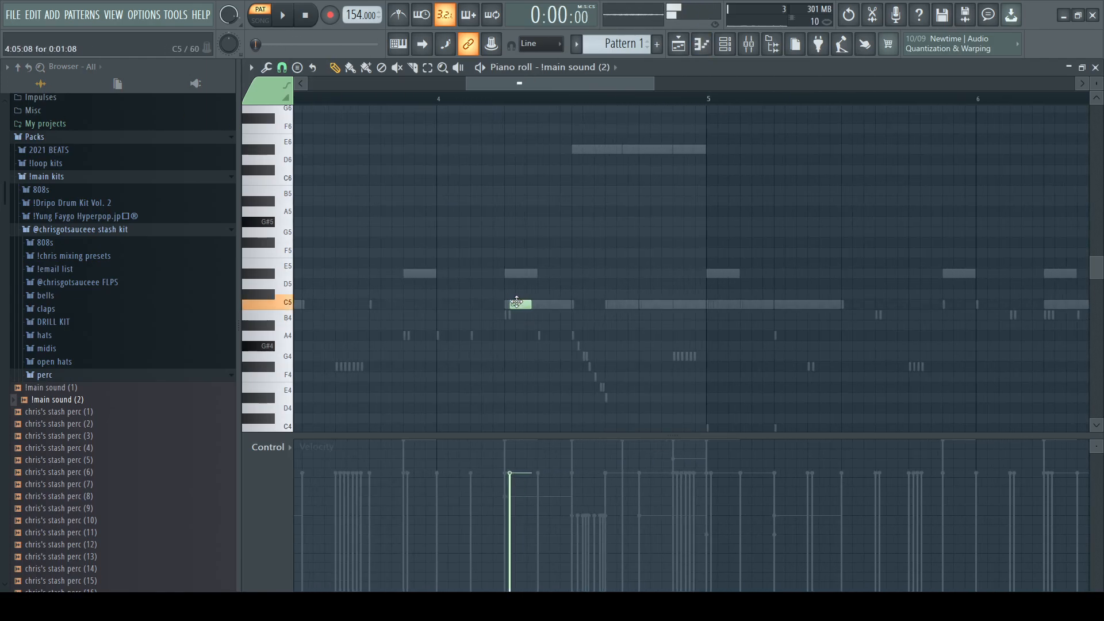
drag(506, 304, 730, 300)
scroll(747, 276, down, 4)
Play Pattern 1 from the start to check the added percussion hits against the other drums.
key(space)
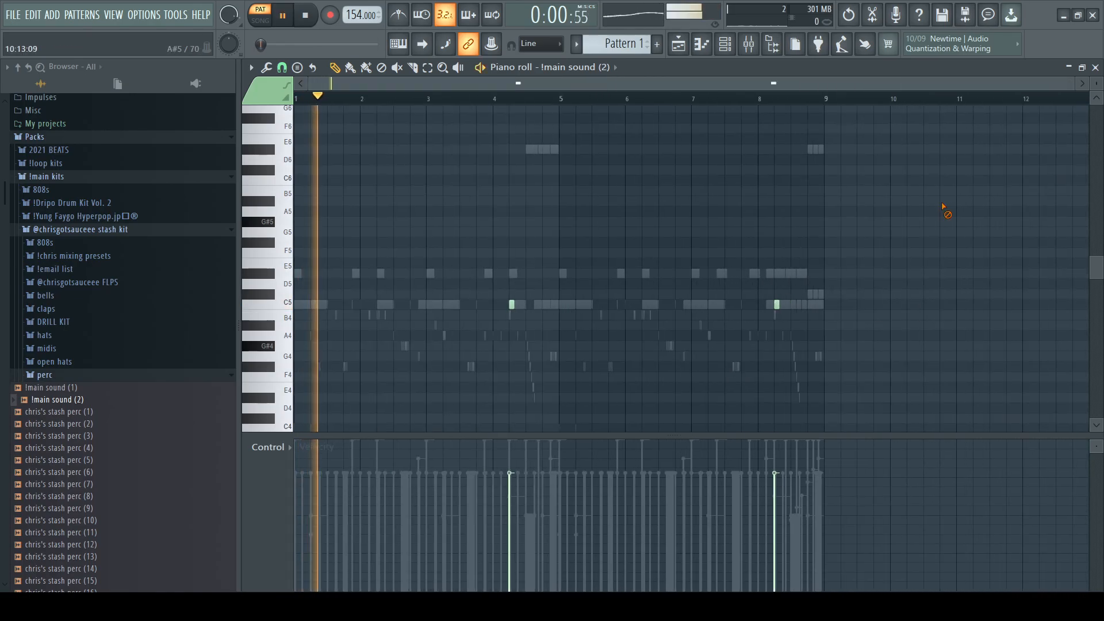
click(684, 43)
click(724, 44)
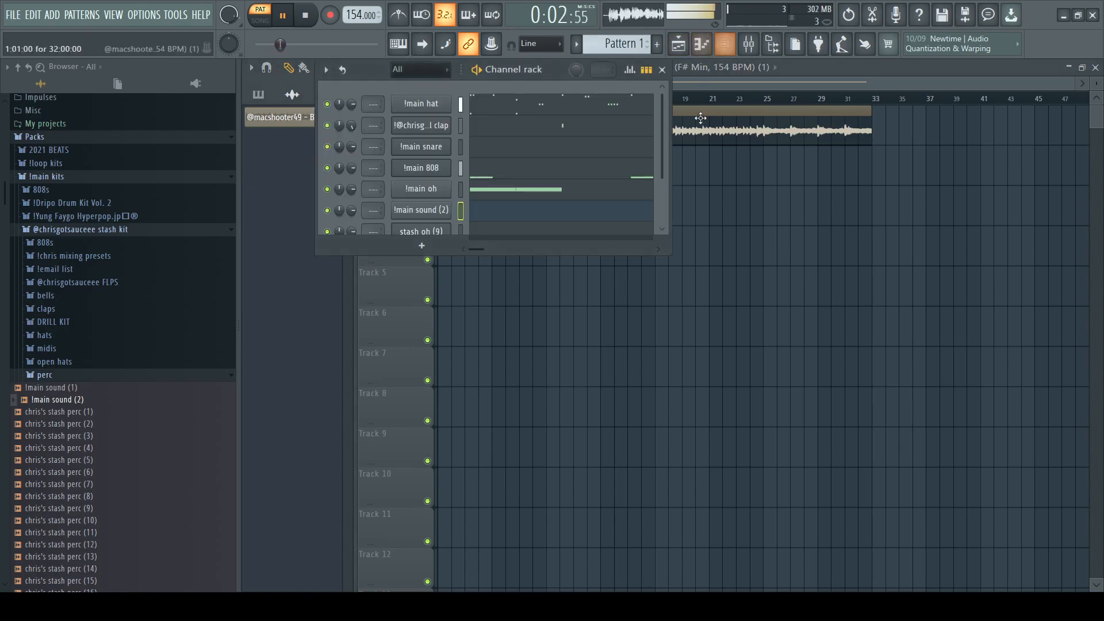
click(725, 44)
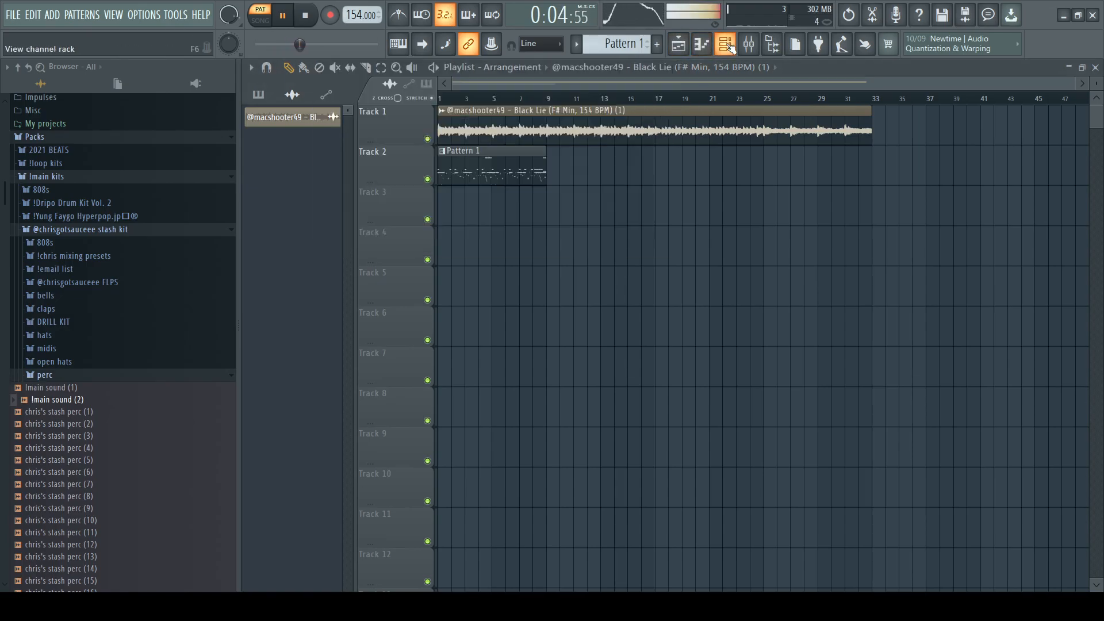
click(724, 45)
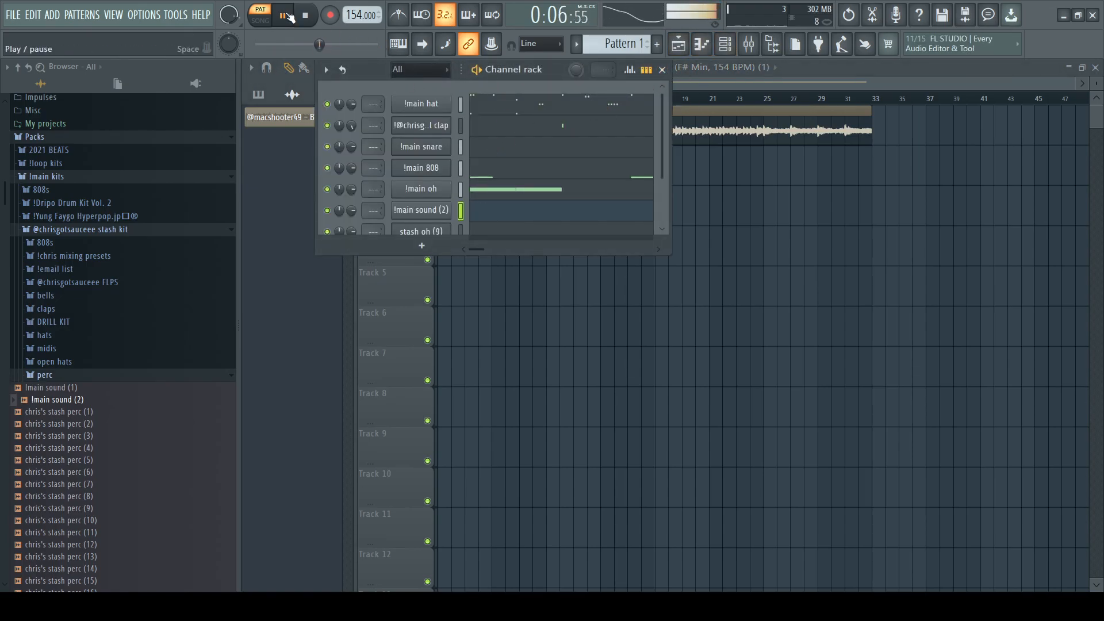
key(space)
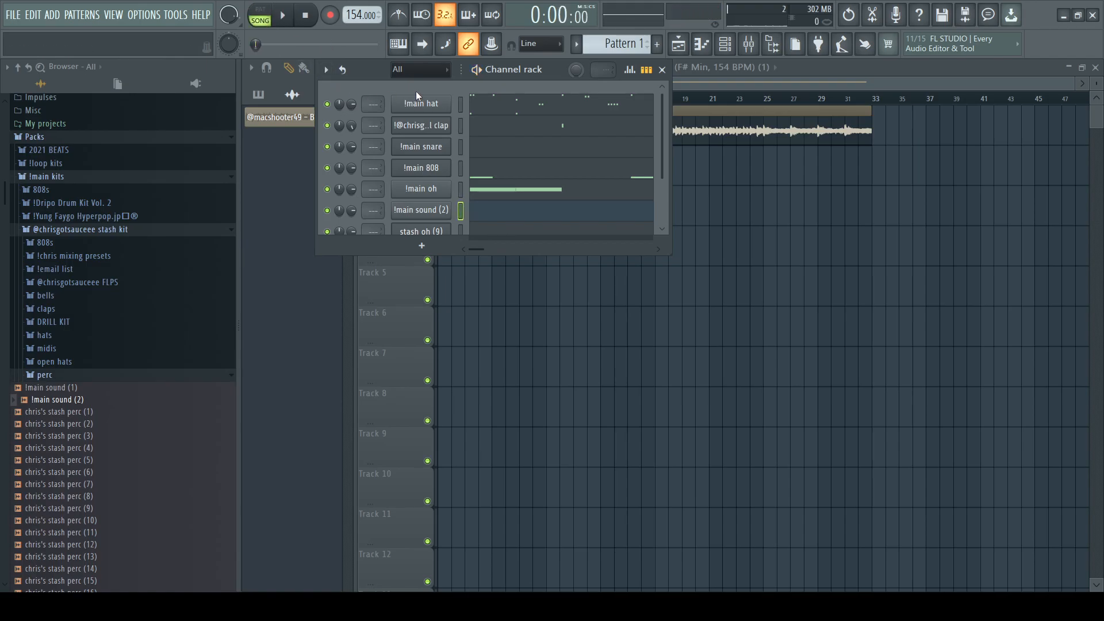
Play the arrangement in song mode with the sample and place the channel rack so that all channels show.
scroll(441, 118, down, 2)
key(space)
right_click(1069, 232)
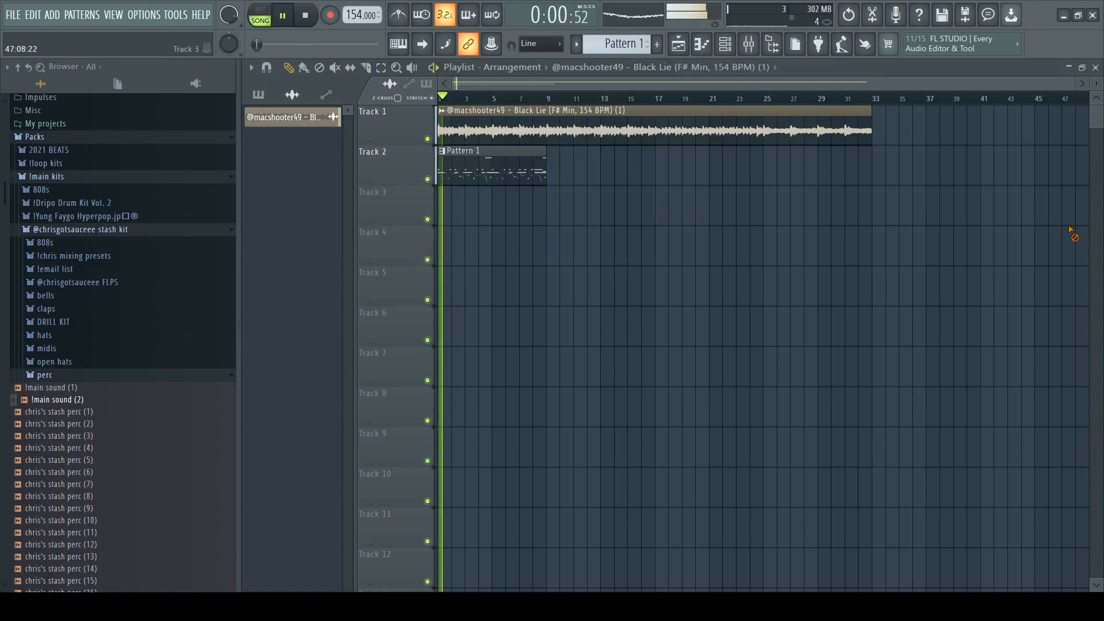
click(727, 52)
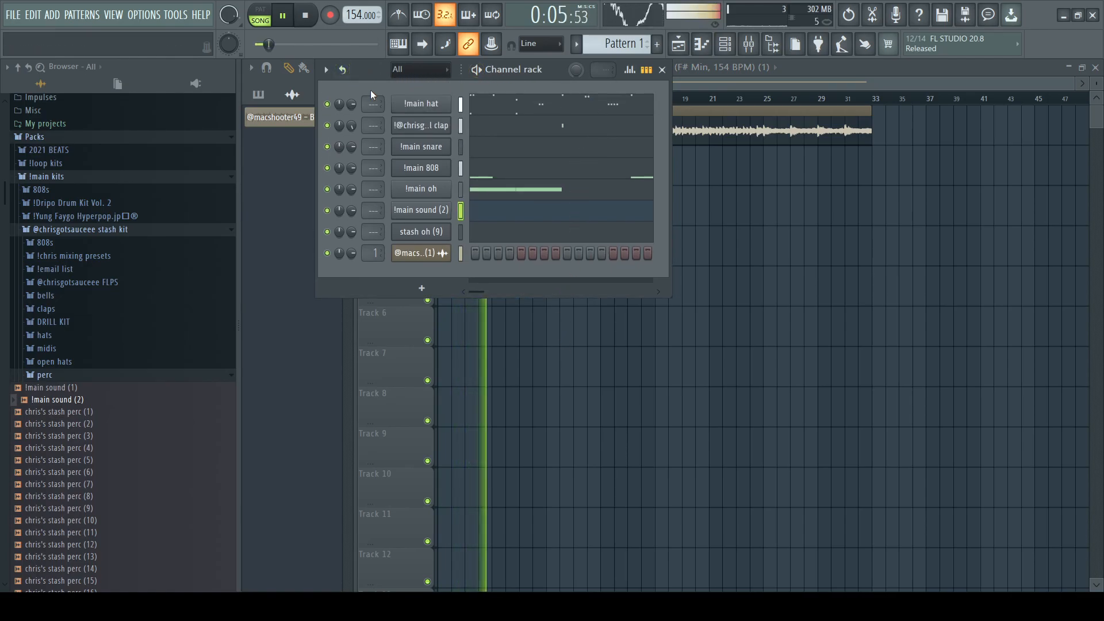
drag(380, 62, 384, 134)
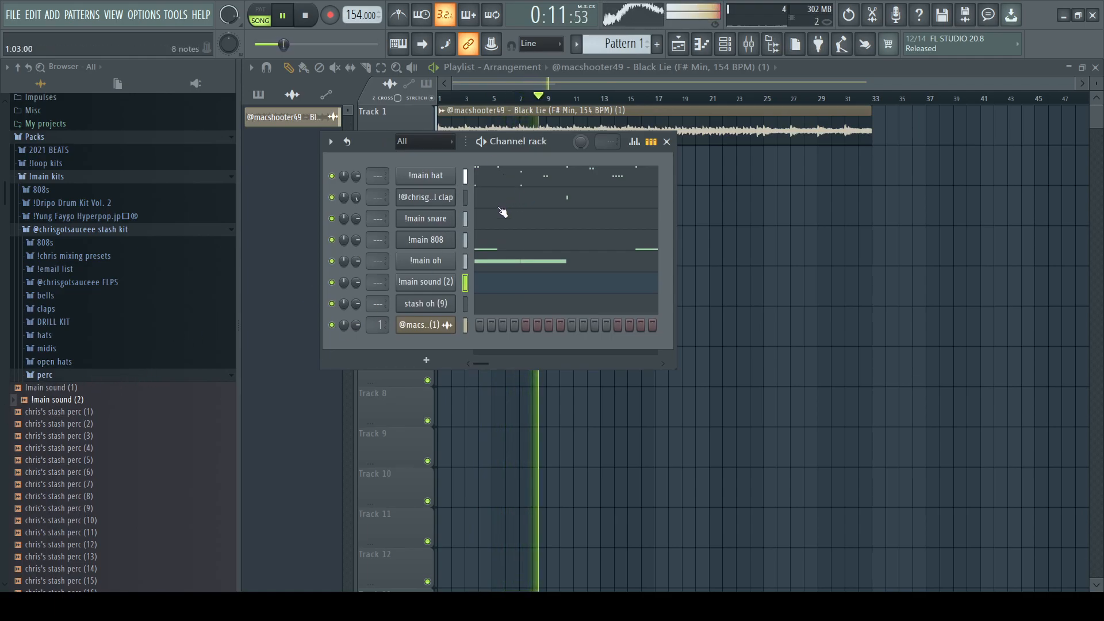
Select all drum channels except the sample and route them to consecutive mixer tracks starting at insert 2.
key(space)
drag(463, 192, 456, 315)
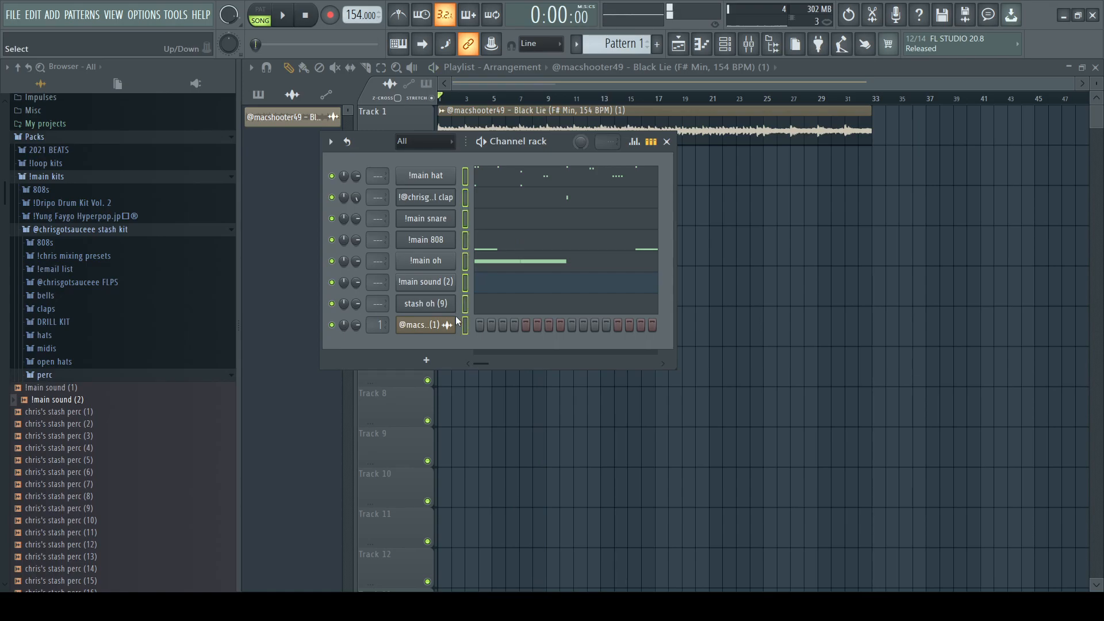
drag(465, 185, 469, 287)
click(748, 44)
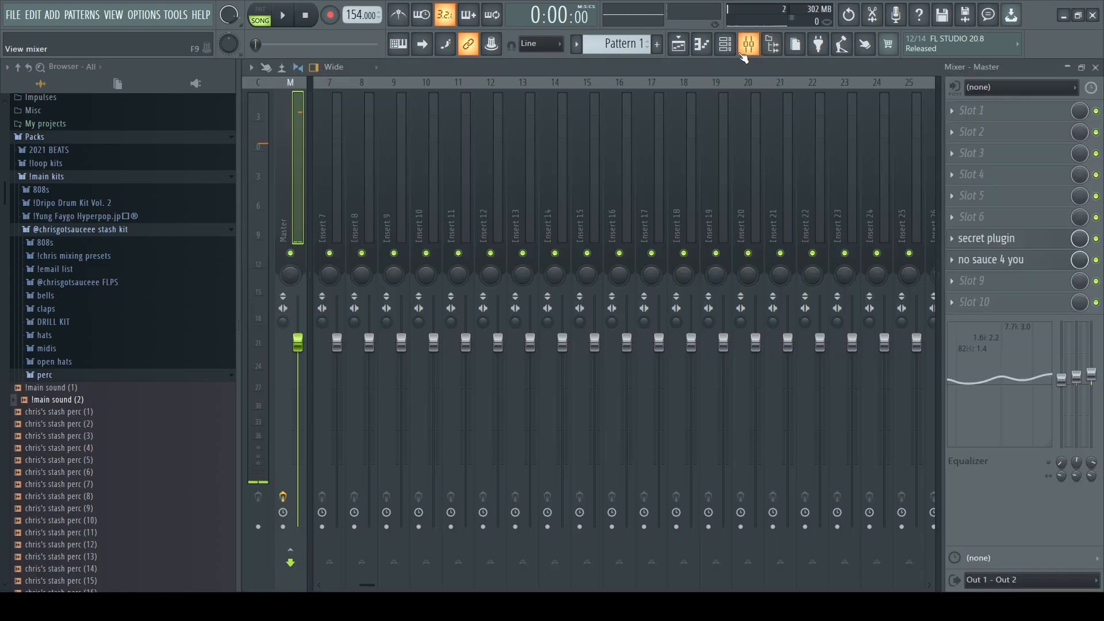
click(368, 168)
scroll(328, 171, up, 4)
click(361, 160)
key(ctrl+l)
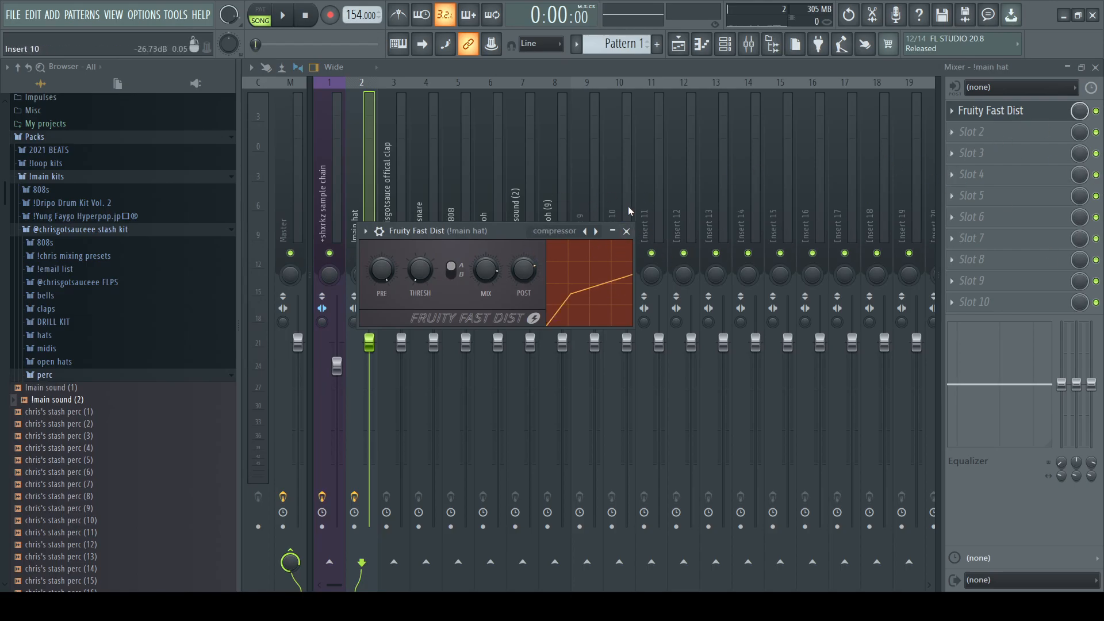
Put Fruity Fast Dist with the compressor preset on the !main hat track, lower its volume to about 91%, and compare with the effect bypassed.
drag(1074, 113, 1075, 123)
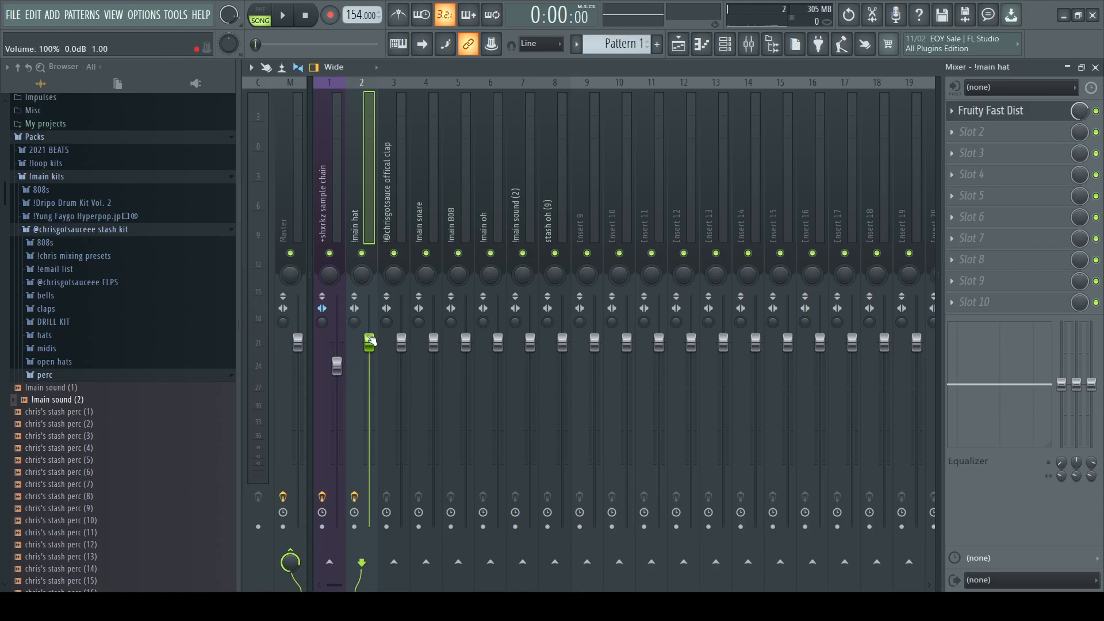
key(space)
drag(371, 340, 371, 359)
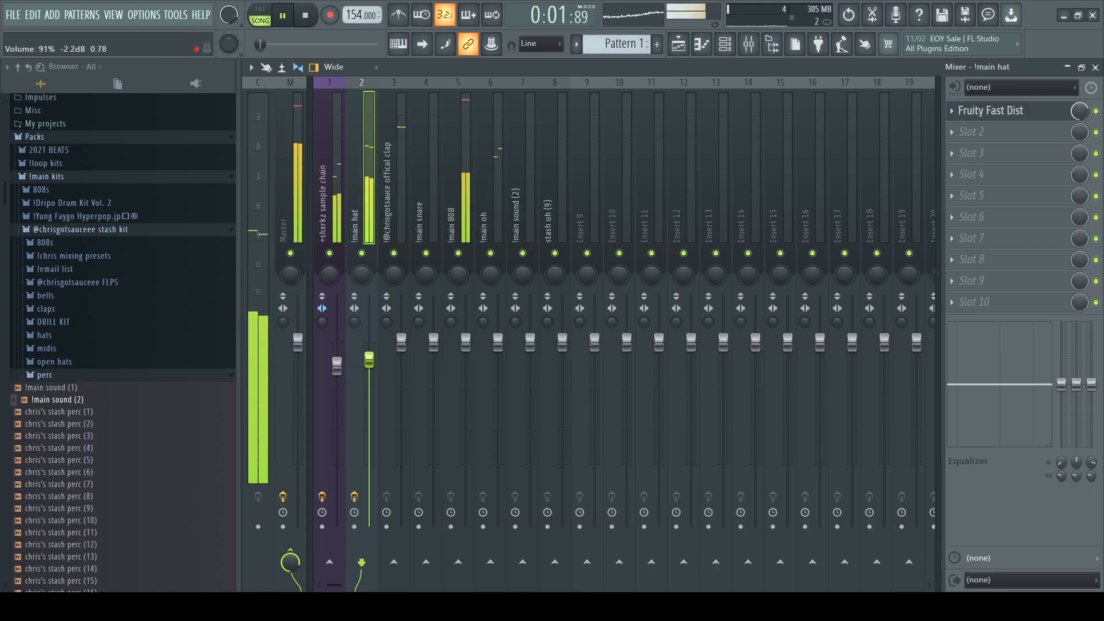
key(space)
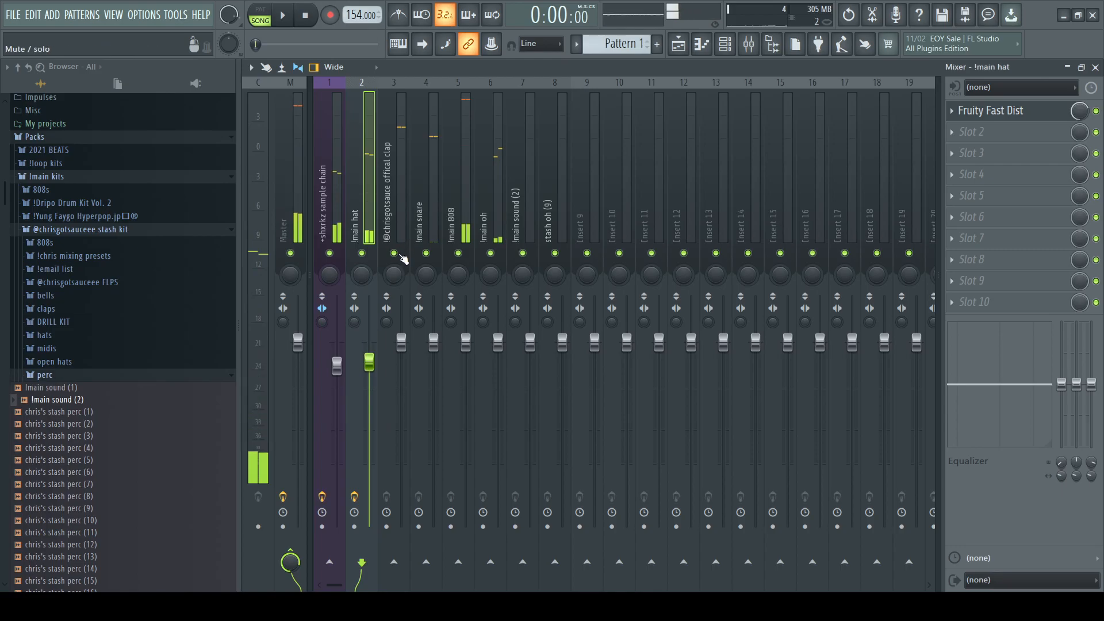
key(space)
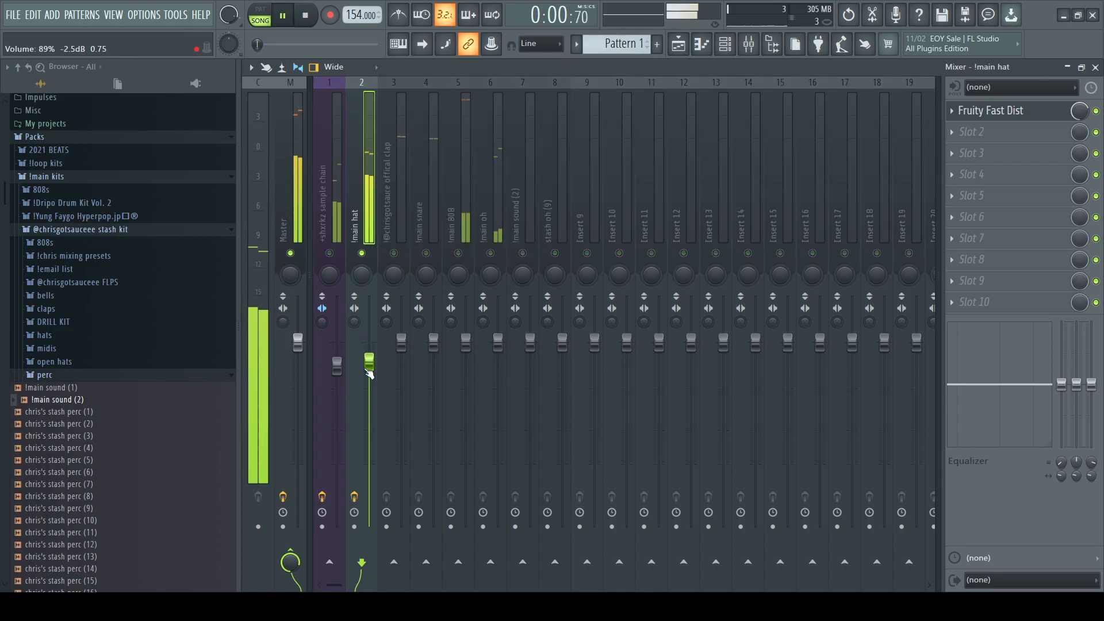
click(1096, 112)
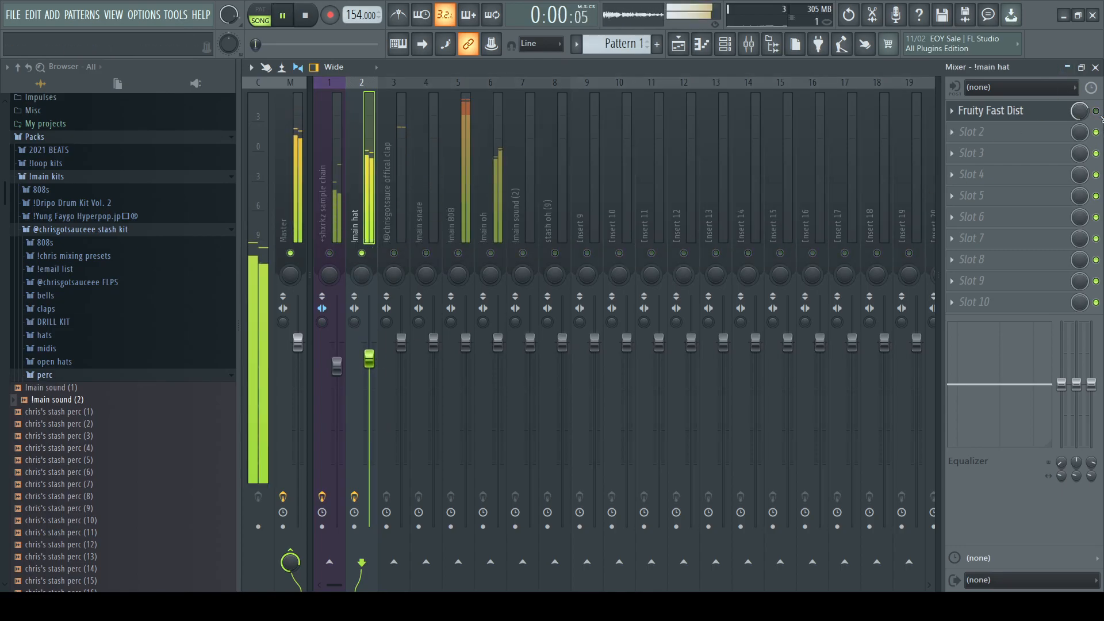
click(1096, 111)
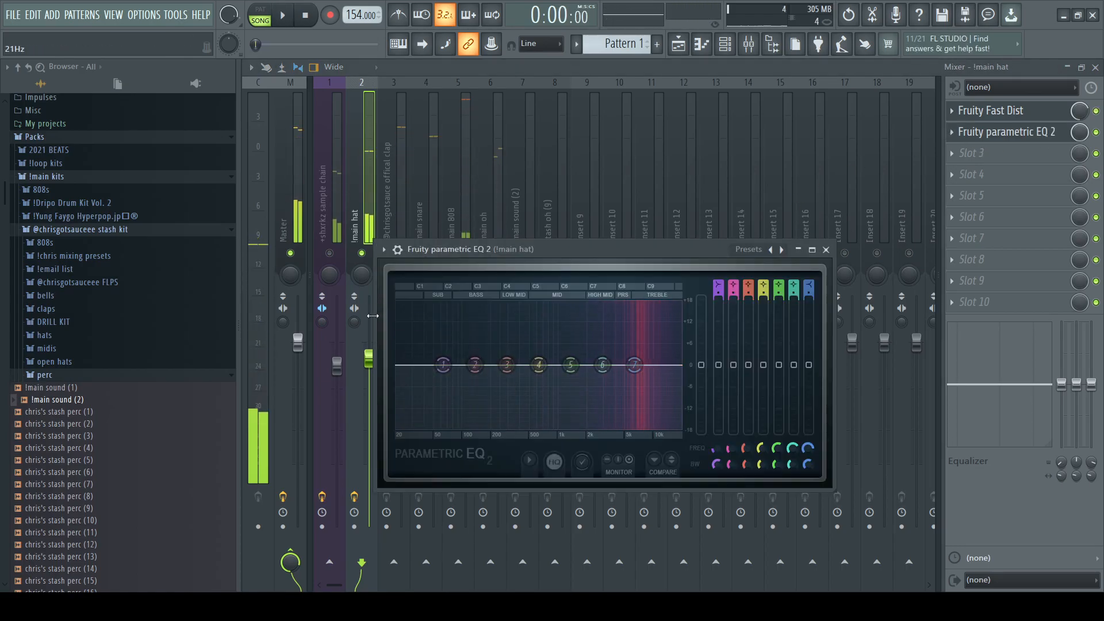
Cut the low end of the !main hat track by pulling down band 3 in Fruity Parametric EQ 2, and listen to it.
drag(511, 364, 517, 427)
key(space)
click(352, 147)
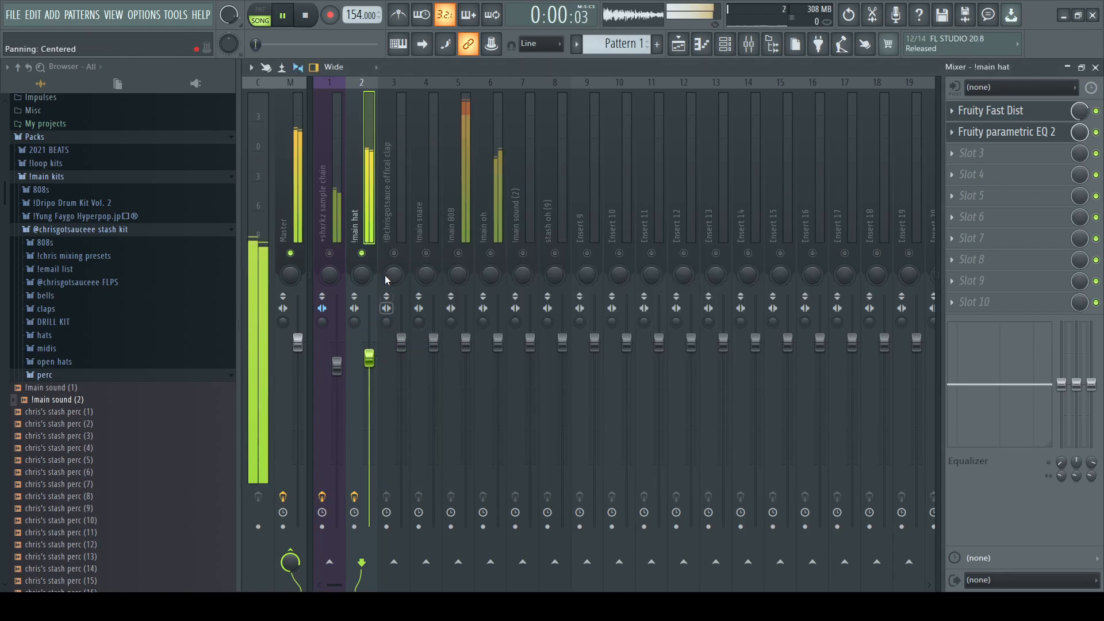
Bring the clap and snare tracks in alongside the soloed hat and raise the snare's volume slightly.
click(398, 242)
key(space)
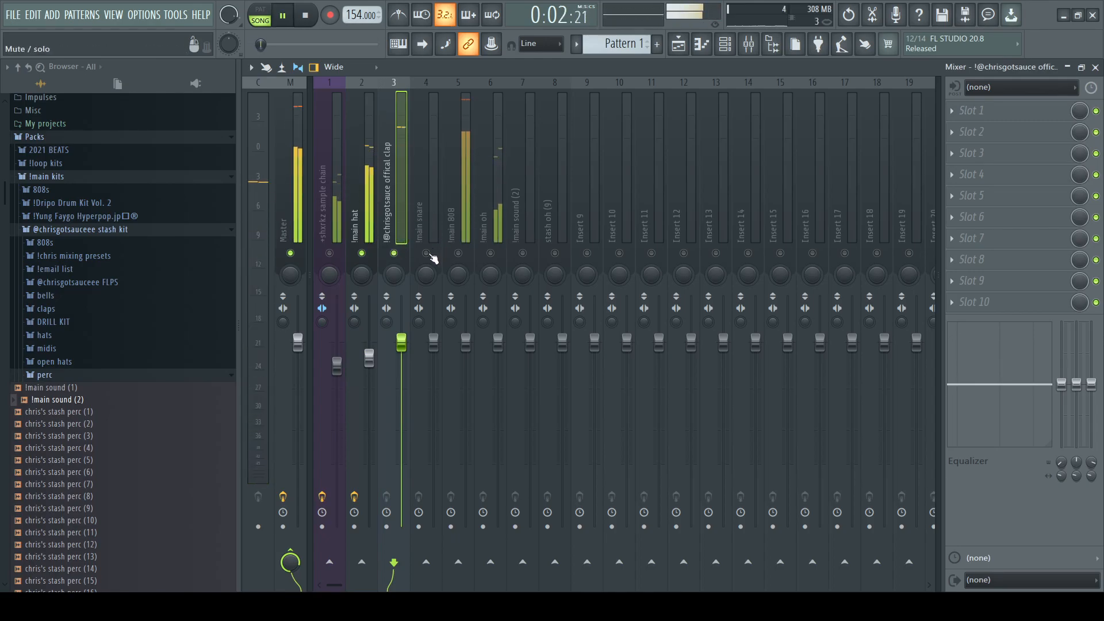
key(space)
click(434, 342)
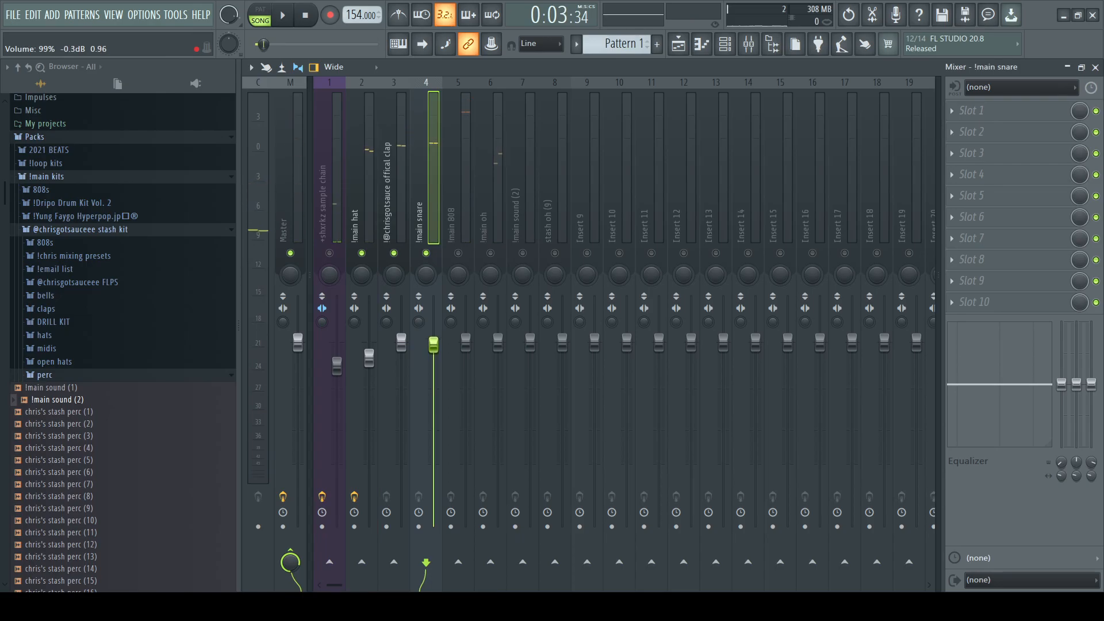
key(space)
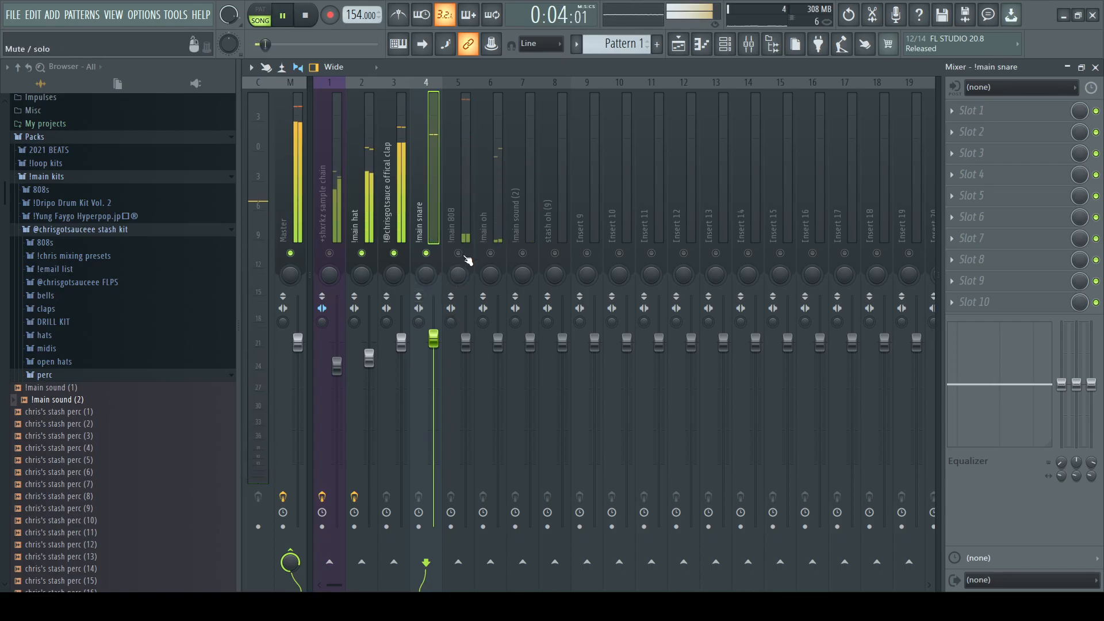
Lower the !main 808 track slightly and give it a Fruity Parametric EQ 2 with small boosts on bands 2 and 4.
key(space)
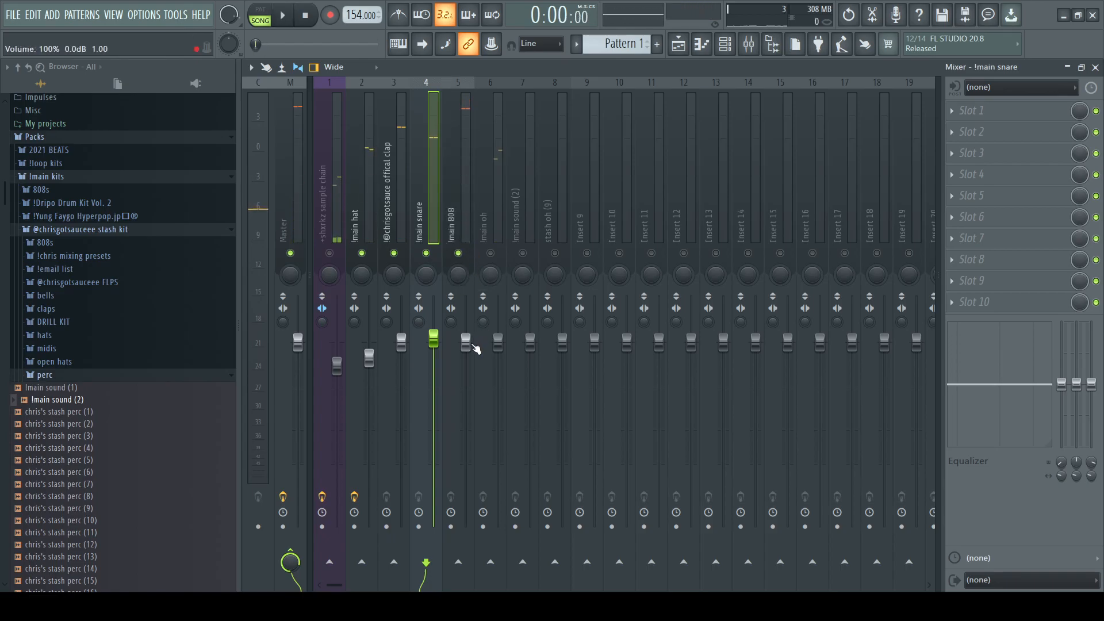
drag(466, 342, 467, 354)
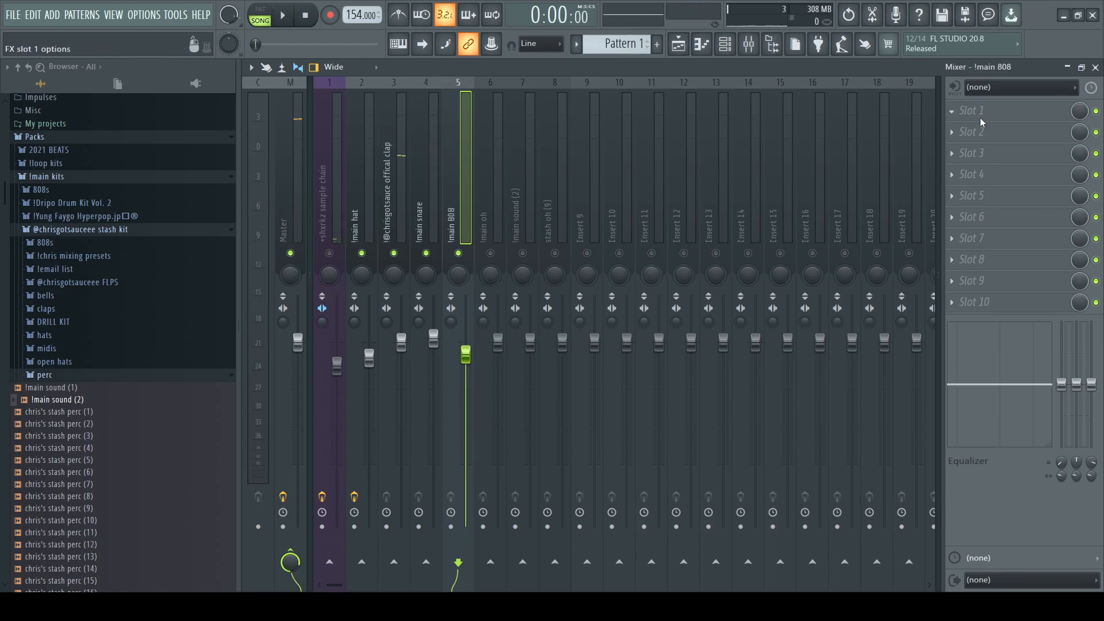
drag(419, 309, 420, 307)
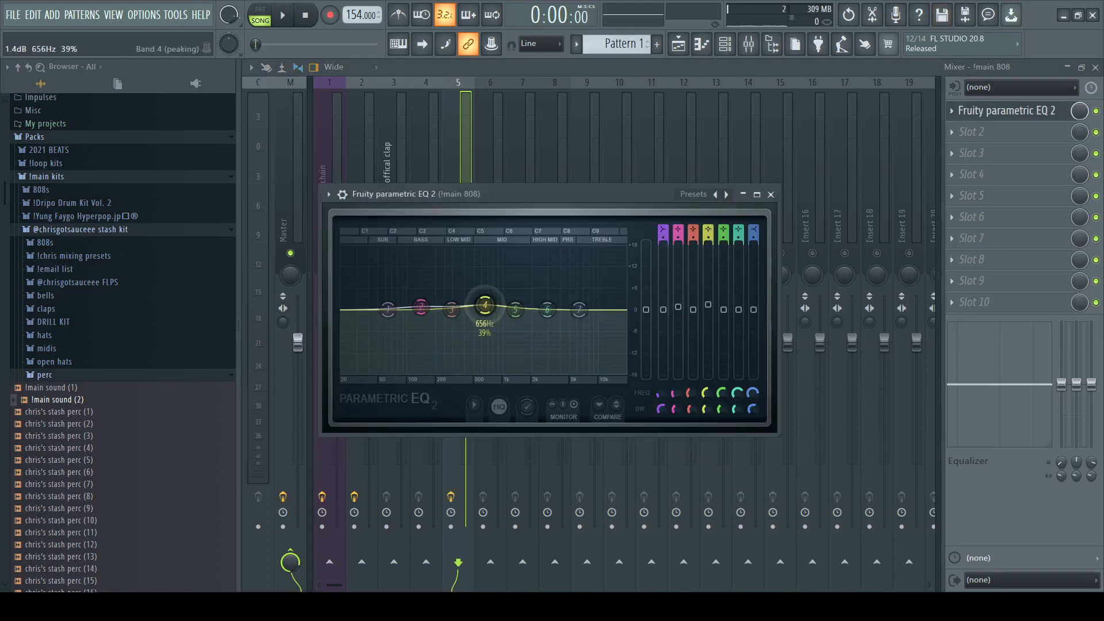
key(space)
click(462, 116)
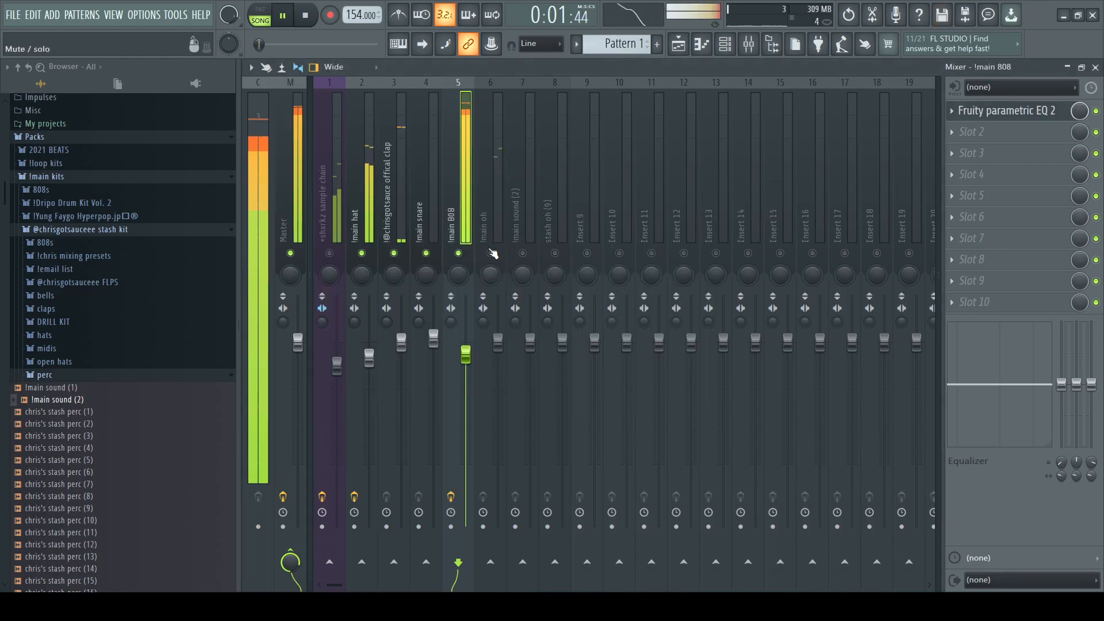
Solo the open hat and percussion tracks and set !main oh to about 89%, !main sound (2) to 83% and stash oh (9) to 81%.
key(space)
click(507, 344)
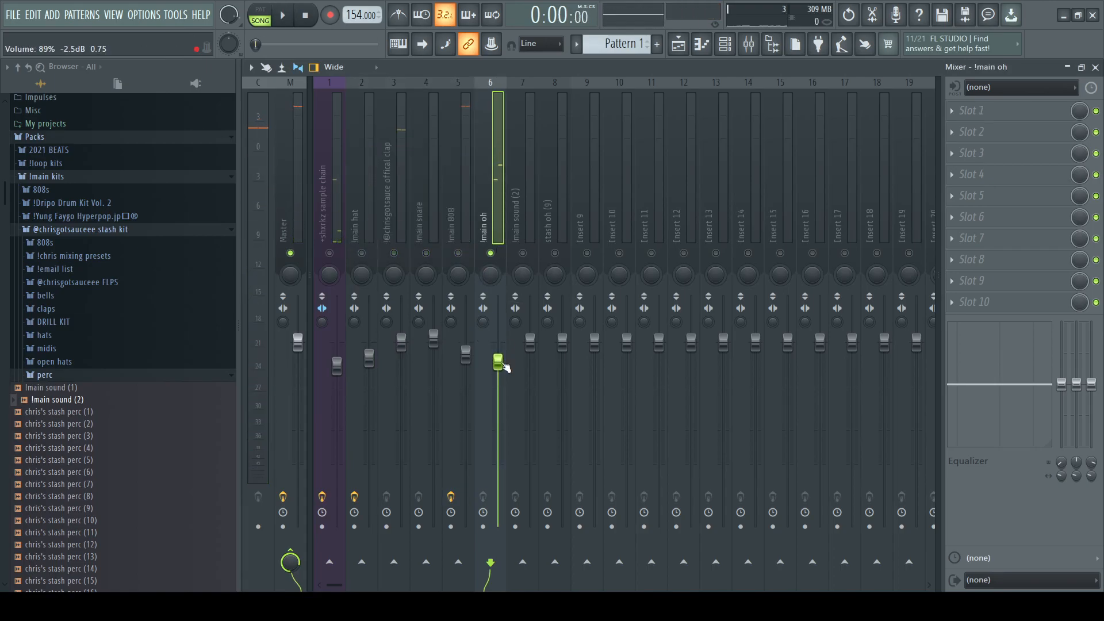
key(space)
drag(530, 342, 530, 375)
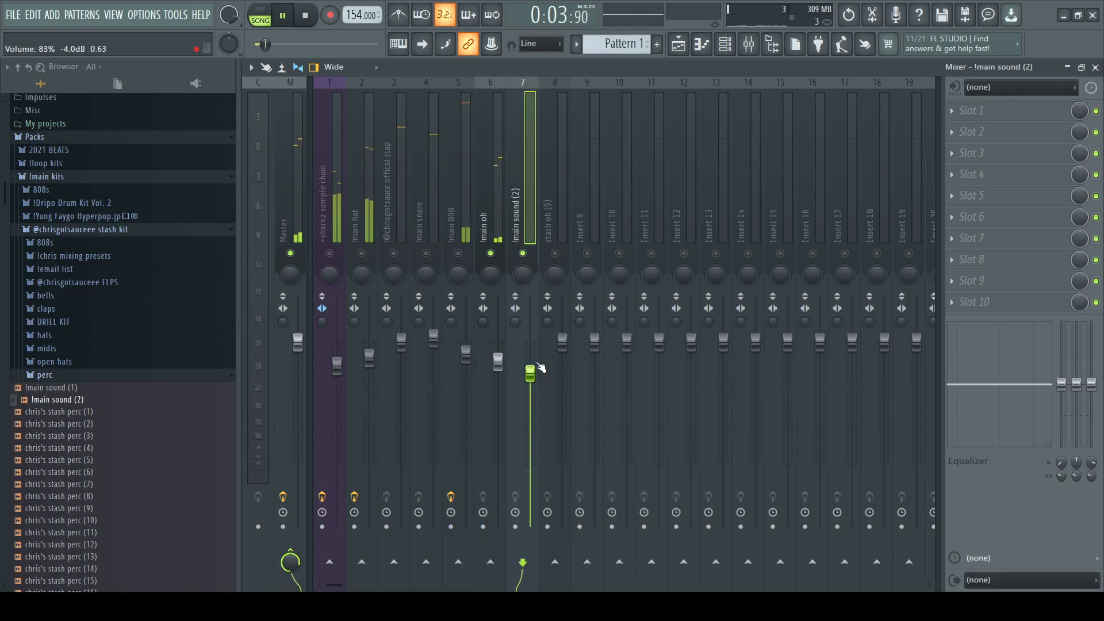
click(555, 254)
drag(562, 342, 562, 376)
Unmute all mixer tracks, then lower the sample chain track slightly and the !main 808 to 91%.
right_click(554, 252)
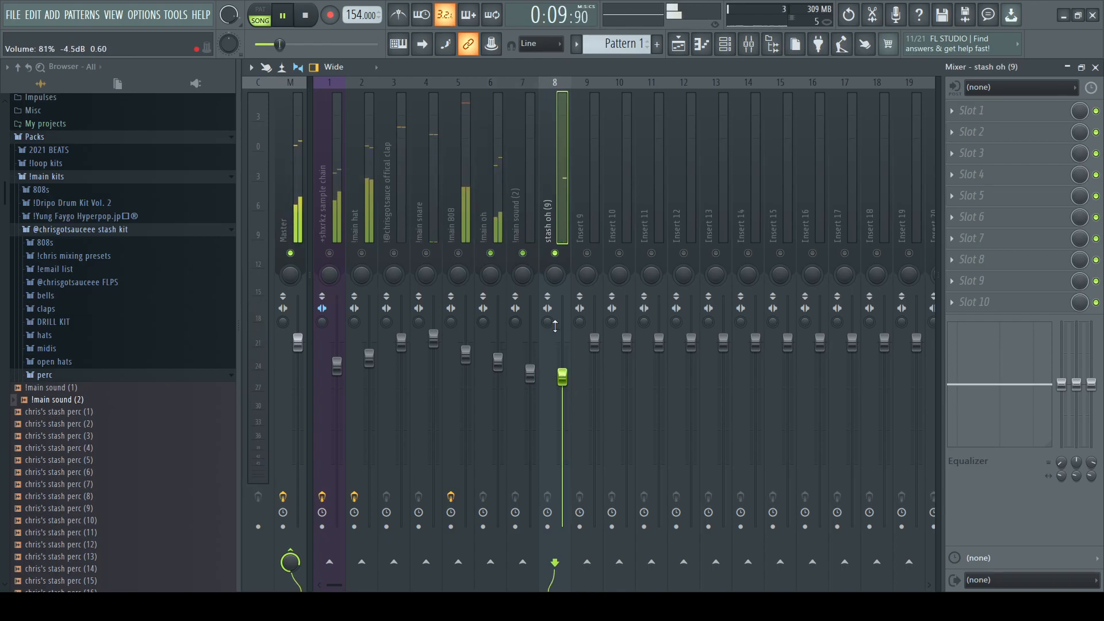
right_click(554, 253)
drag(336, 365, 337, 376)
drag(466, 354, 465, 358)
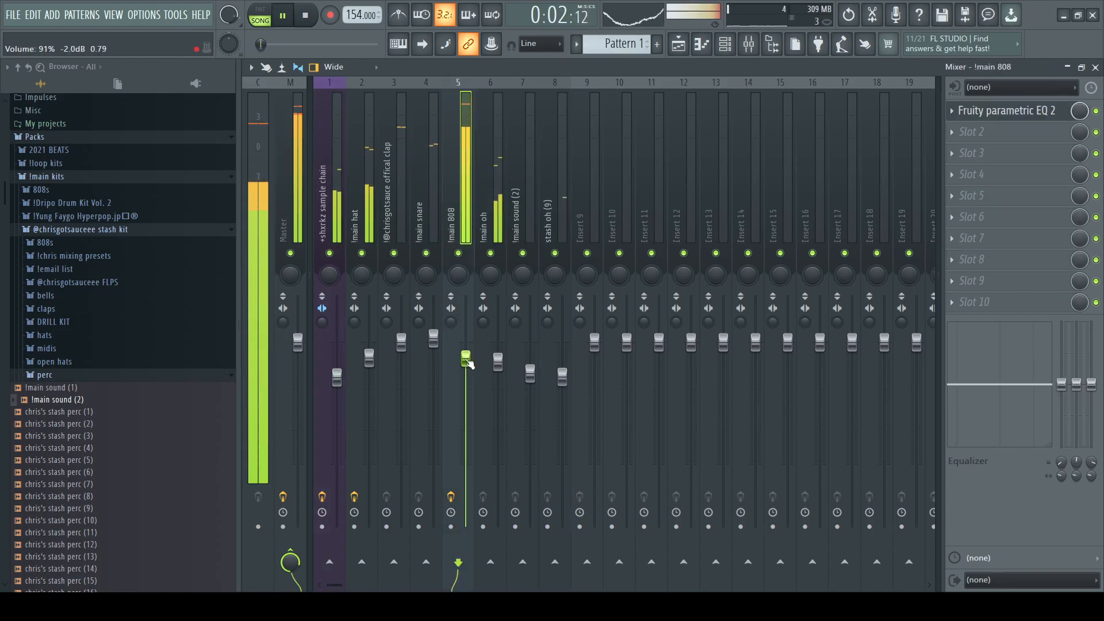
Open Pattern 1 in the piano roll and review the !main 808 notes while playing from about bar 3.
click(677, 53)
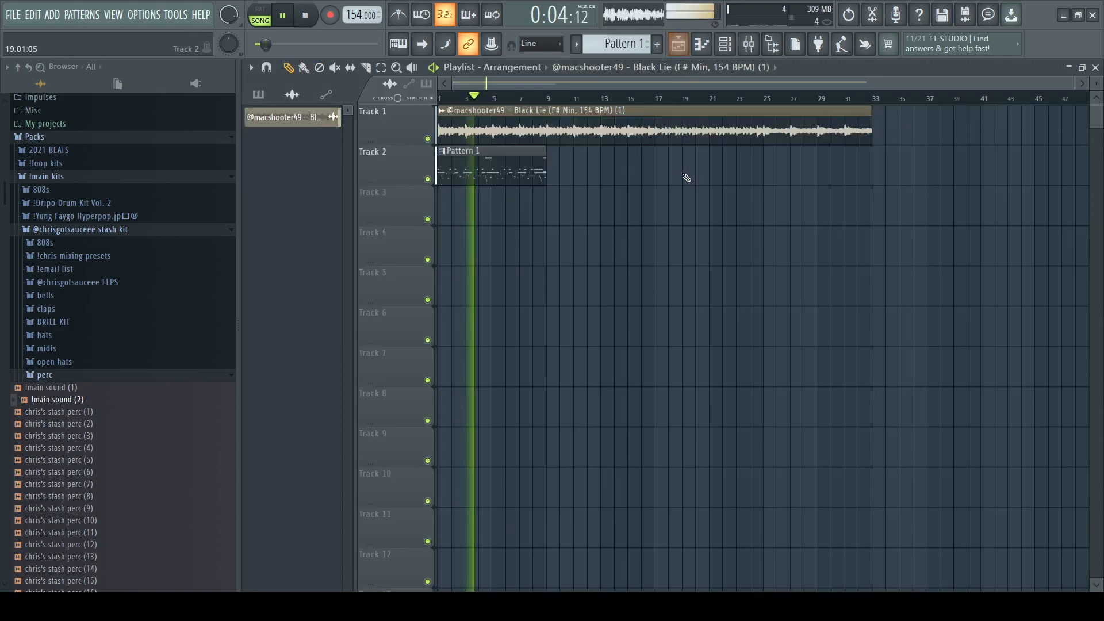
double_click(460, 156)
scroll(552, 70, down, 3)
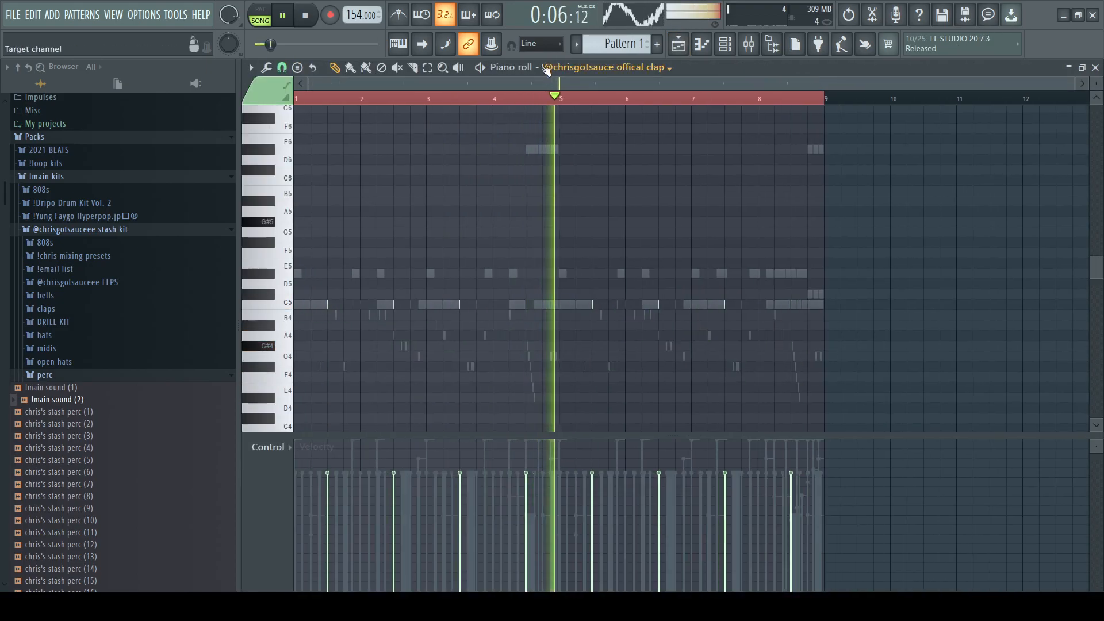
key(space)
scroll(441, 276, up, 3)
scroll(442, 276, up, 2)
click(476, 271)
scroll(480, 226, down, 5)
click(456, 99)
key(space)
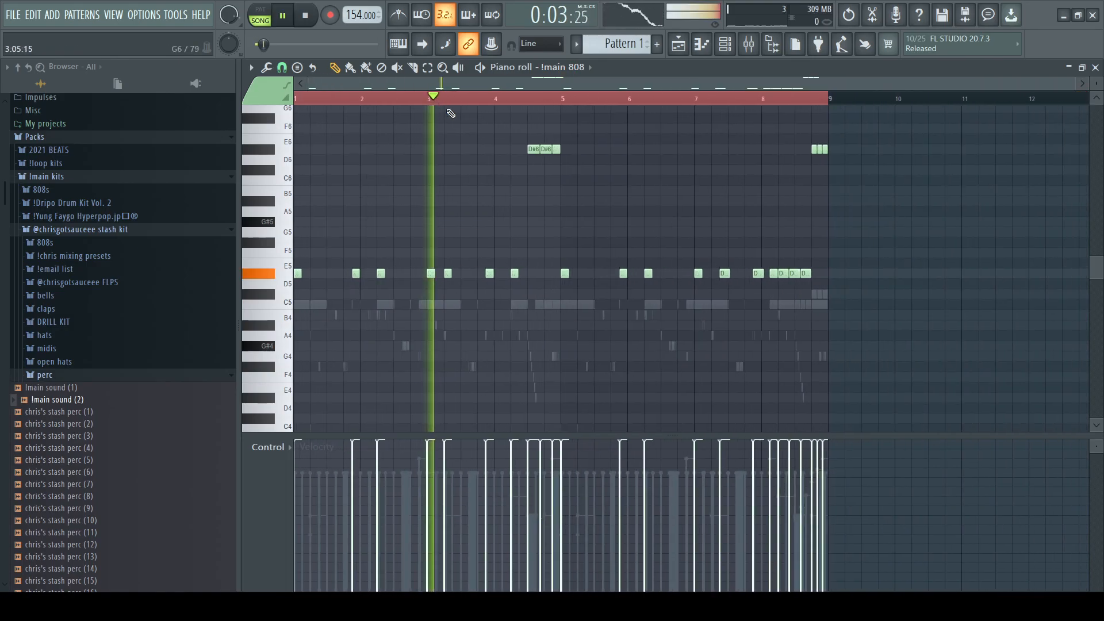
Split Pattern 1 into separate patterns by channel and clear its clip from Track 2 of the playlist.
key(F5)
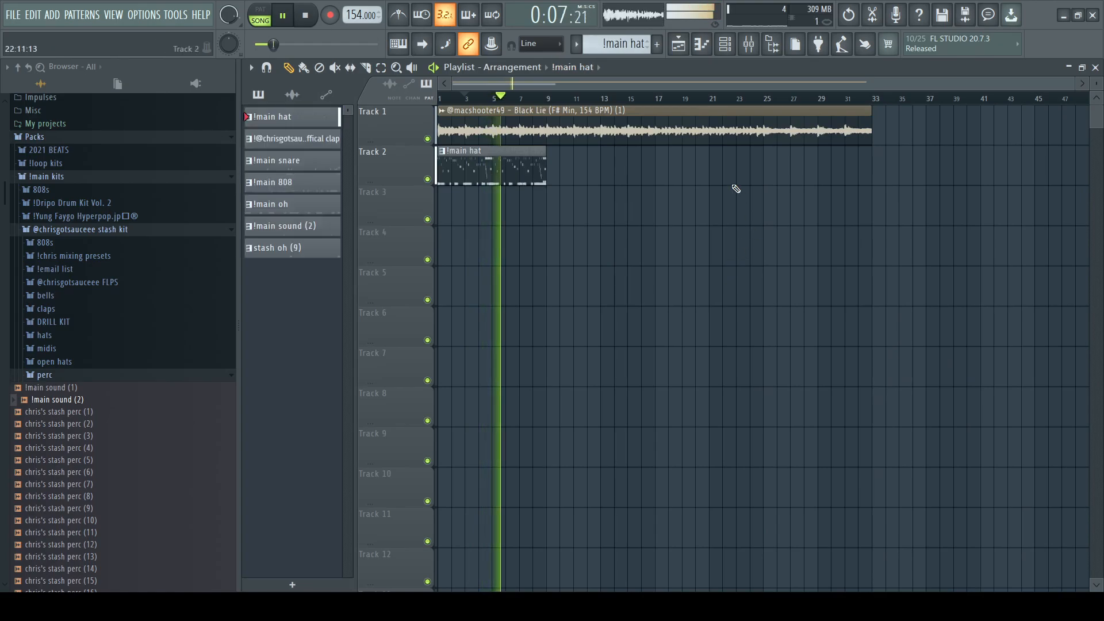
key(space)
right_click(491, 167)
click(313, 225)
click(314, 225)
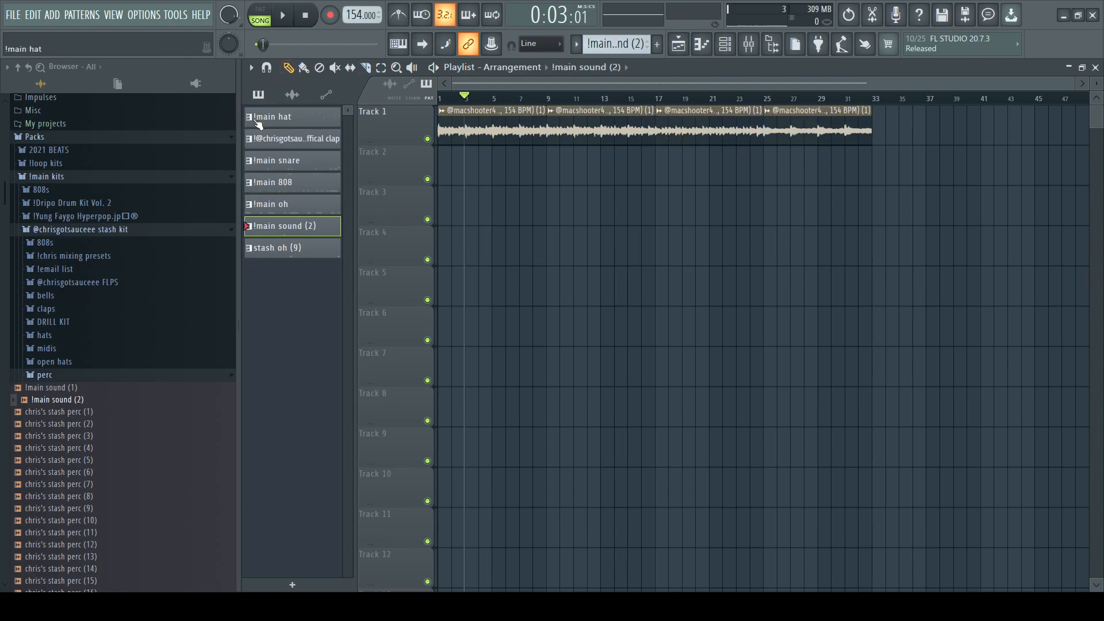
Lay the seven drum patterns on Tracks 2 to 8 so they run from bar 3 to bar 9.
drag(417, 223, 439, 99)
scroll(410, 195, up, 4)
scroll(417, 184, up, 2)
key(space)
scroll(460, 465, down, 1)
scroll(457, 460, down, 1)
ctrl+click(446, 427)
key(space)
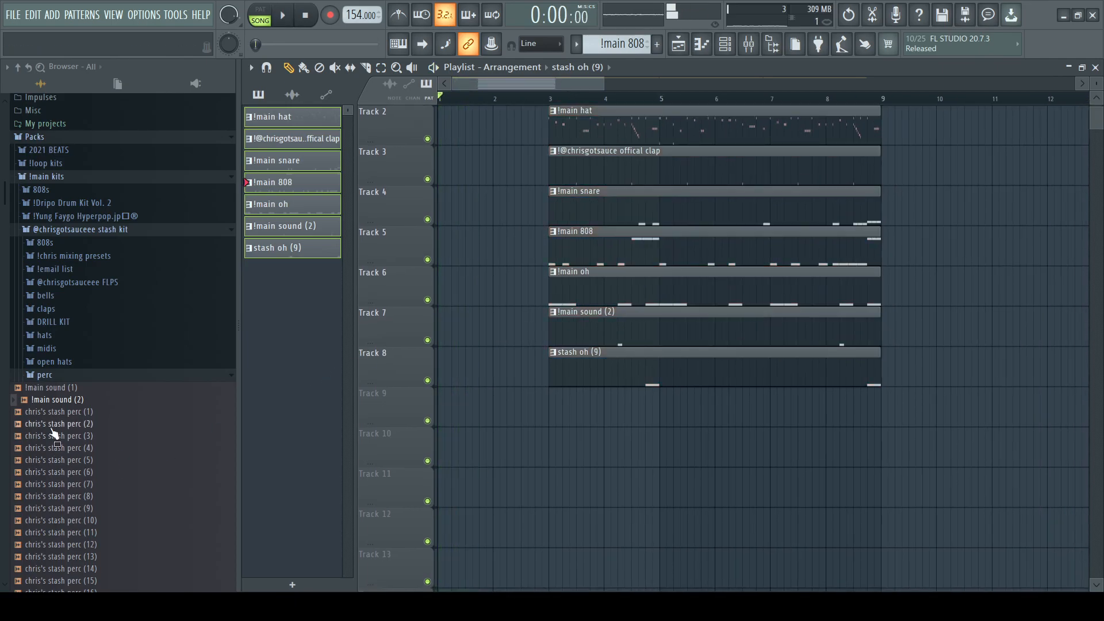
Place the "Ayo, You Seen macshooter_ Tag" sample from the !tags folder at bar 1 of Track 9.
click(121, 229)
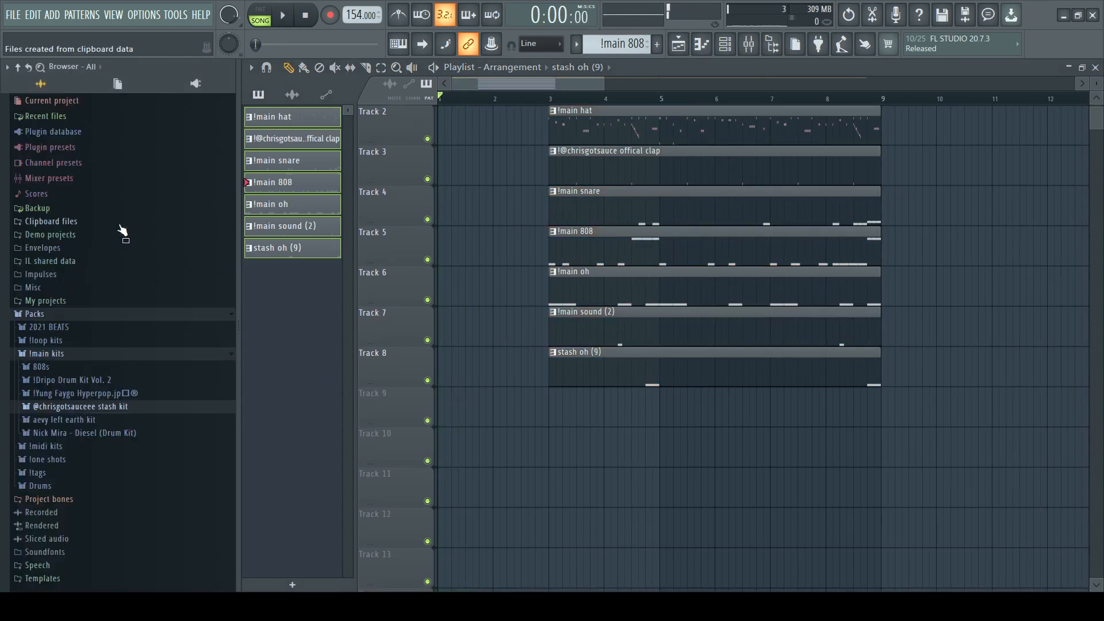
click(72, 486)
click(70, 395)
drag(291, 428, 461, 398)
drag(540, 394, 524, 402)
double_click(524, 403)
click(574, 364)
key(space)
key(Escape)
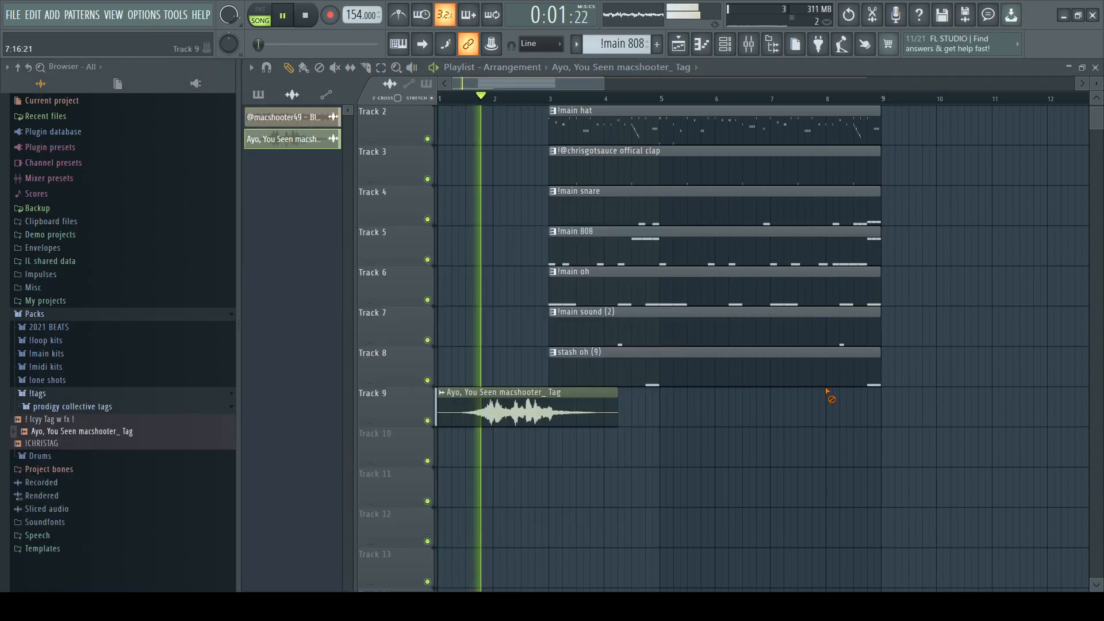
Place the !CHRISTAG sample at bar 6 of Track 10 and set its channel volume to 67%.
scroll(826, 389, down, 3)
drag(90, 445, 624, 446)
scroll(634, 461, up, 3)
key(space)
scroll(616, 443, up, 2)
double_click(625, 446)
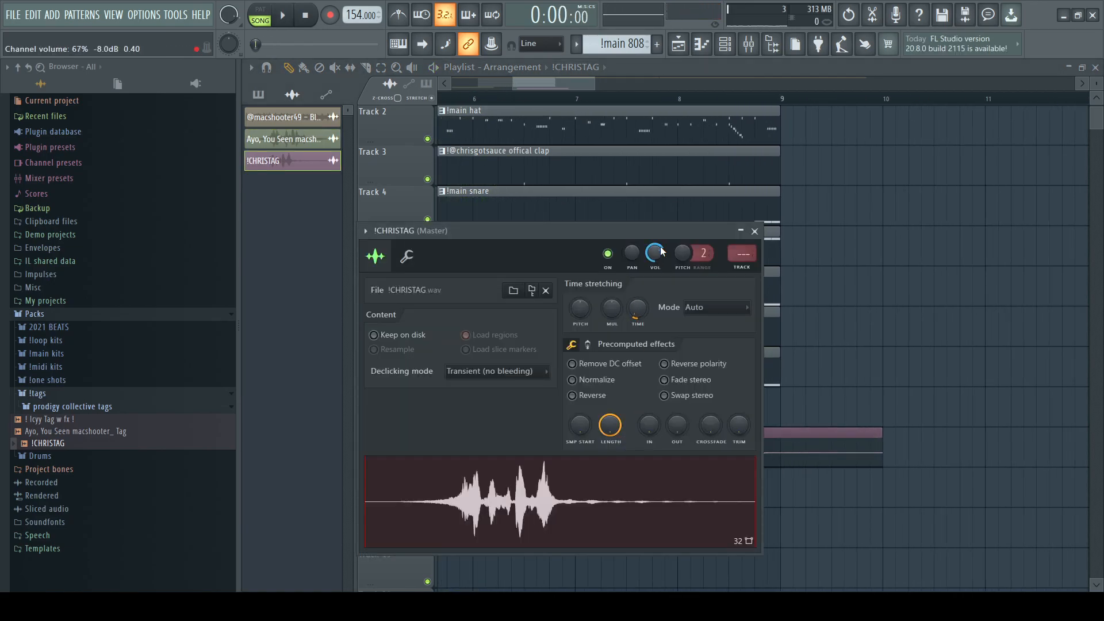
click(754, 231)
Trim every drum clip except !main 808 to end at bar 8 and audition the drum break.
scroll(603, 364, up, 3)
drag(777, 426, 713, 284)
scroll(817, 318, up, 1)
drag(830, 253, 714, 169)
ctrl+click(783, 174)
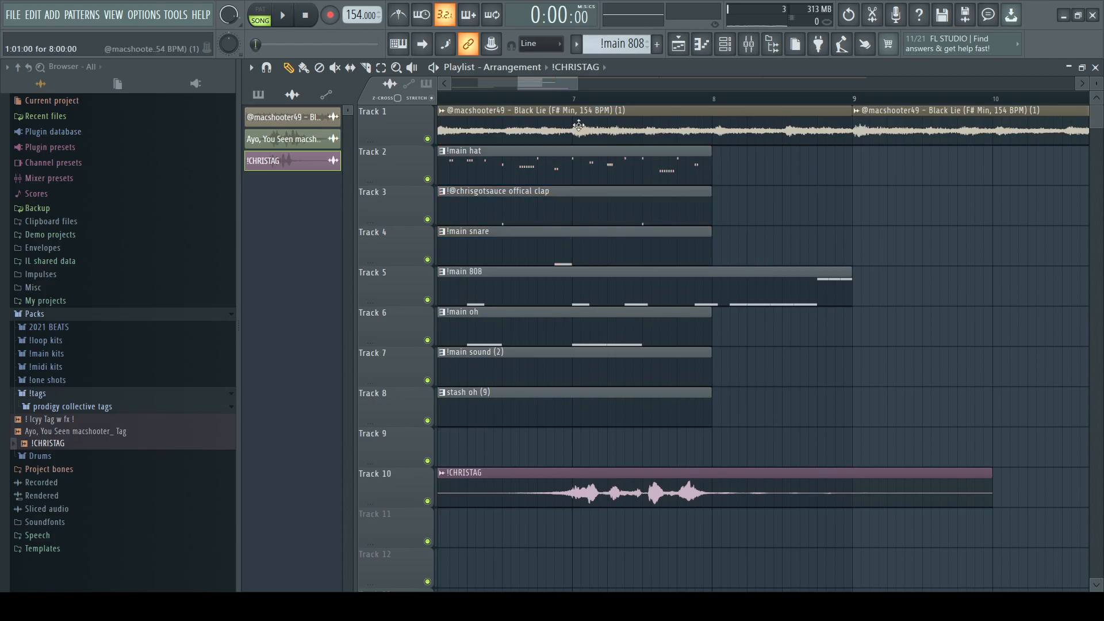
click(648, 100)
key(space)
scroll(687, 157, down, 8)
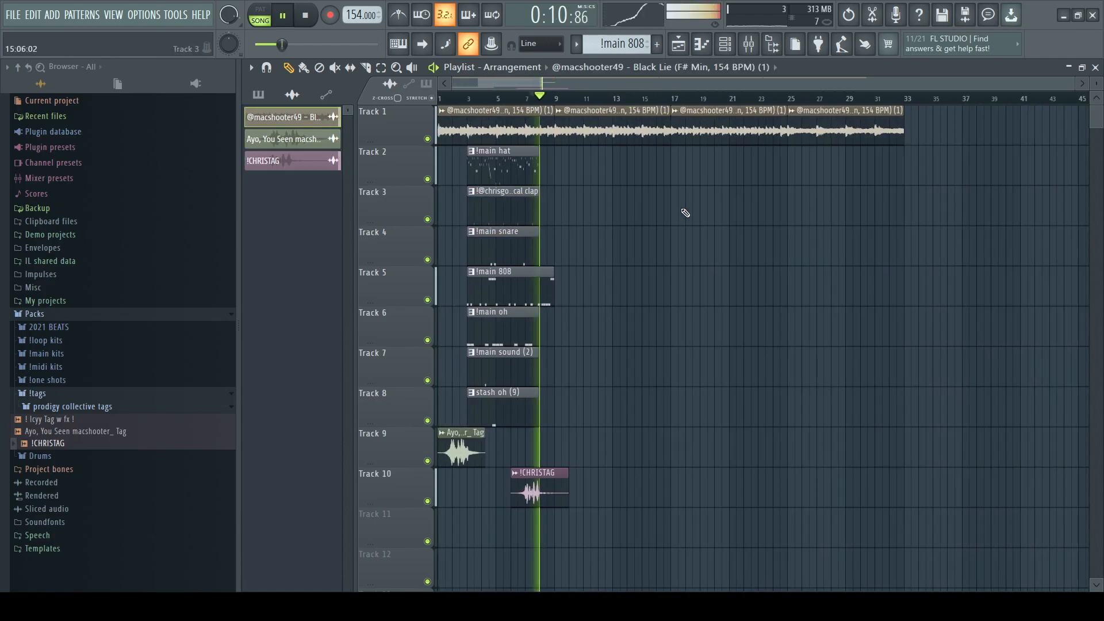
scroll(575, 302, up, 1)
scroll(527, 329, down, 1)
key(space)
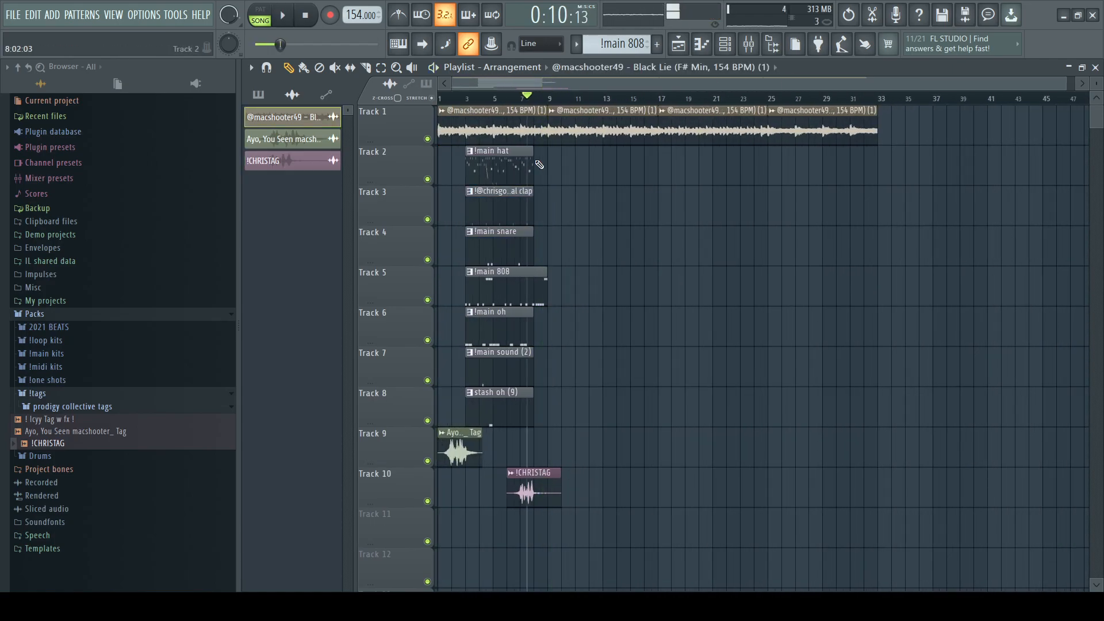
key(space)
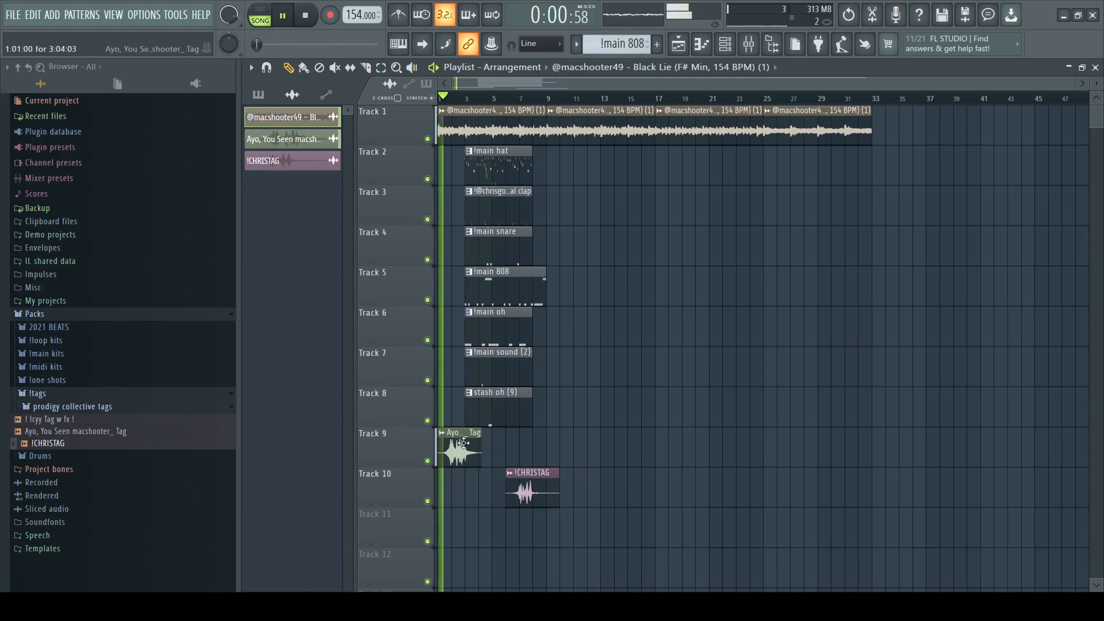
Place all seven drum patterns as eight-bar clips at bar 9 on Tracks 2 to 8 and play the arrangement.
click(500, 281)
drag(323, 139, 314, 249)
click(292, 117)
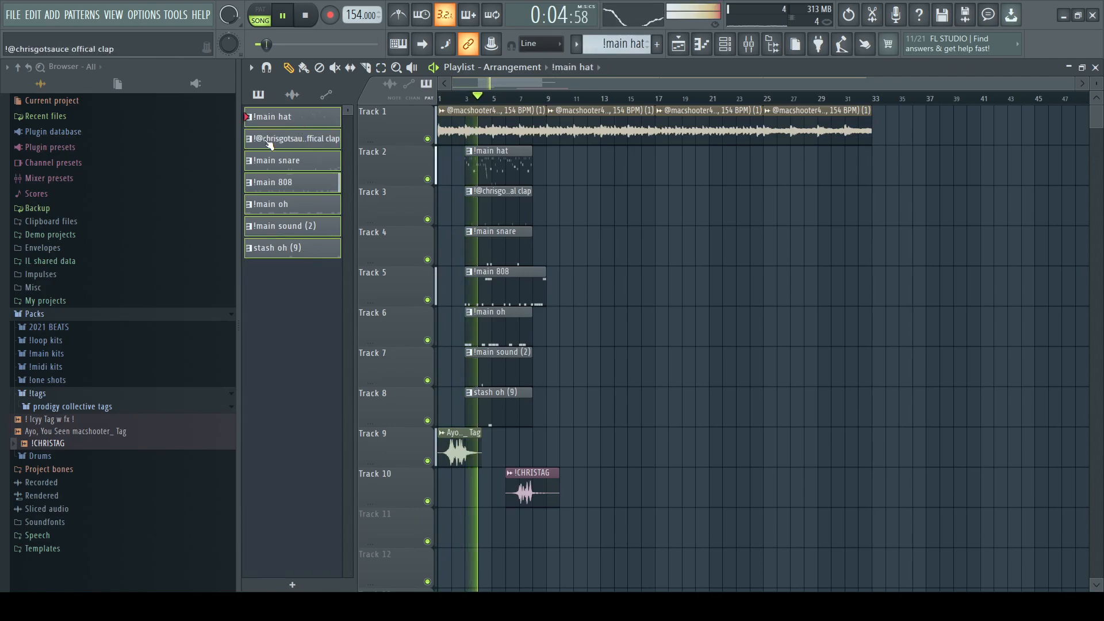
drag(311, 135, 546, 161)
click(73, 398)
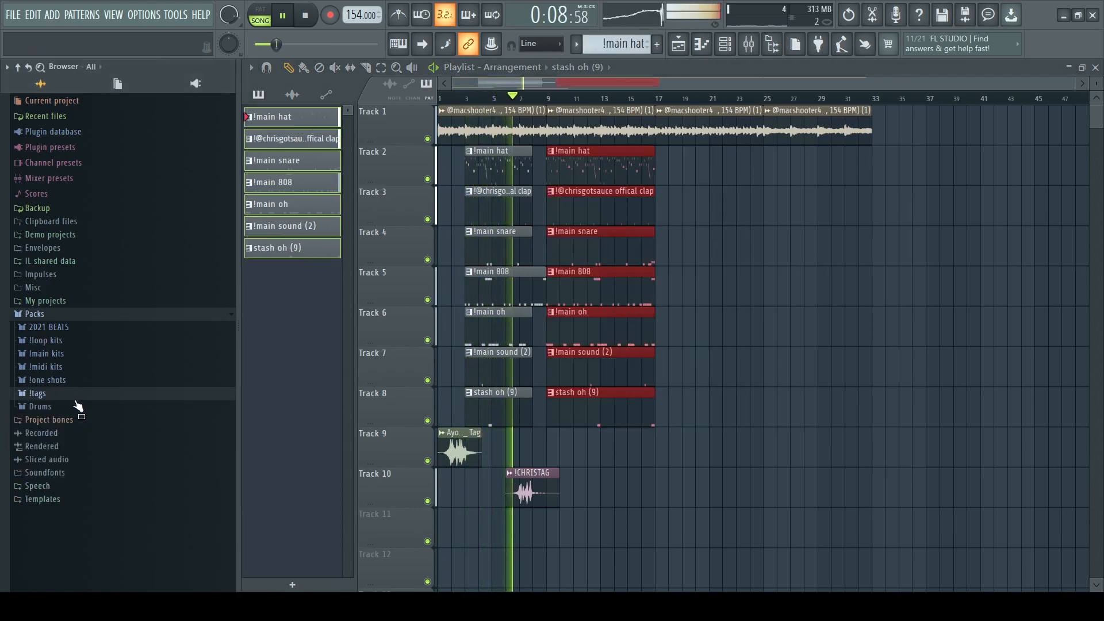
ctrl+click(723, 301)
scroll(543, 424, up, 1)
scroll(541, 426, up, 6)
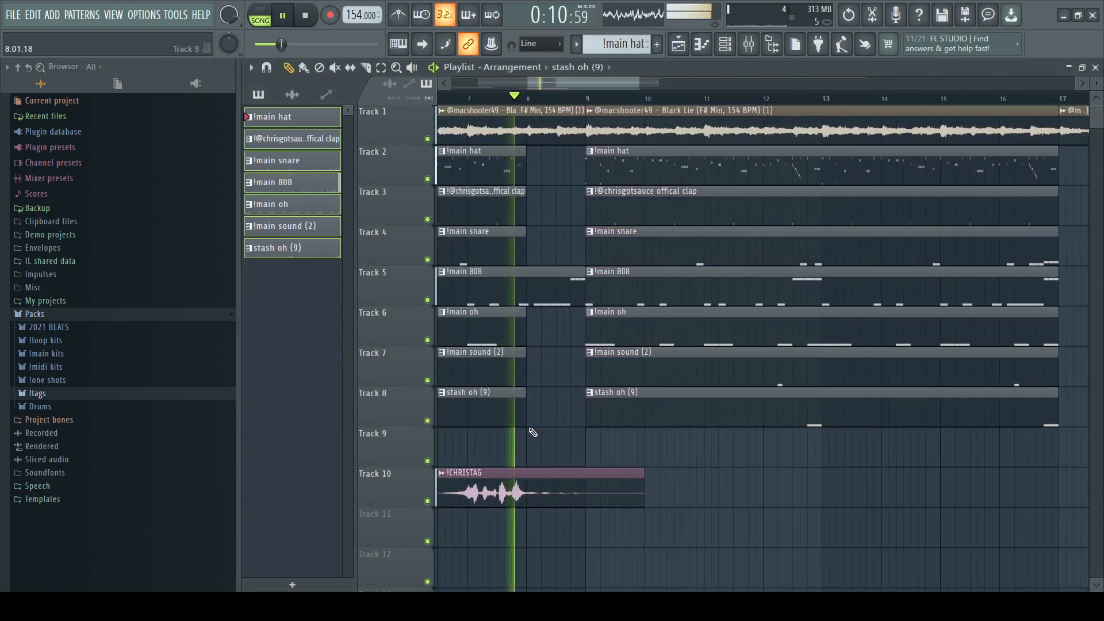
scroll(603, 400, down, 6)
scroll(615, 390, down, 2)
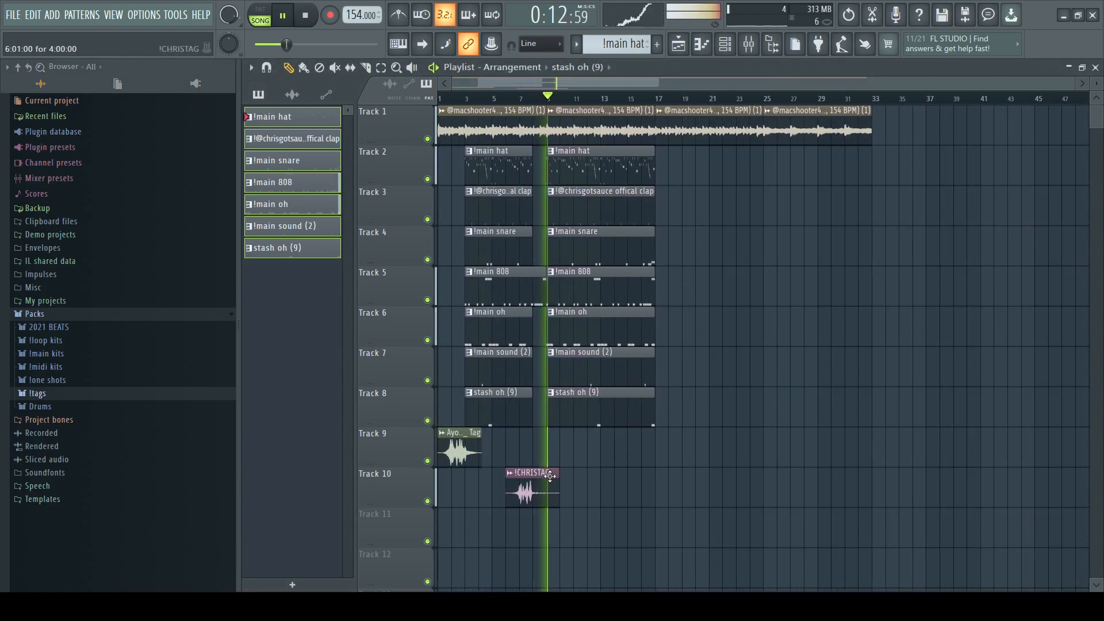
scroll(589, 325, up, 3)
scroll(589, 325, down, 4)
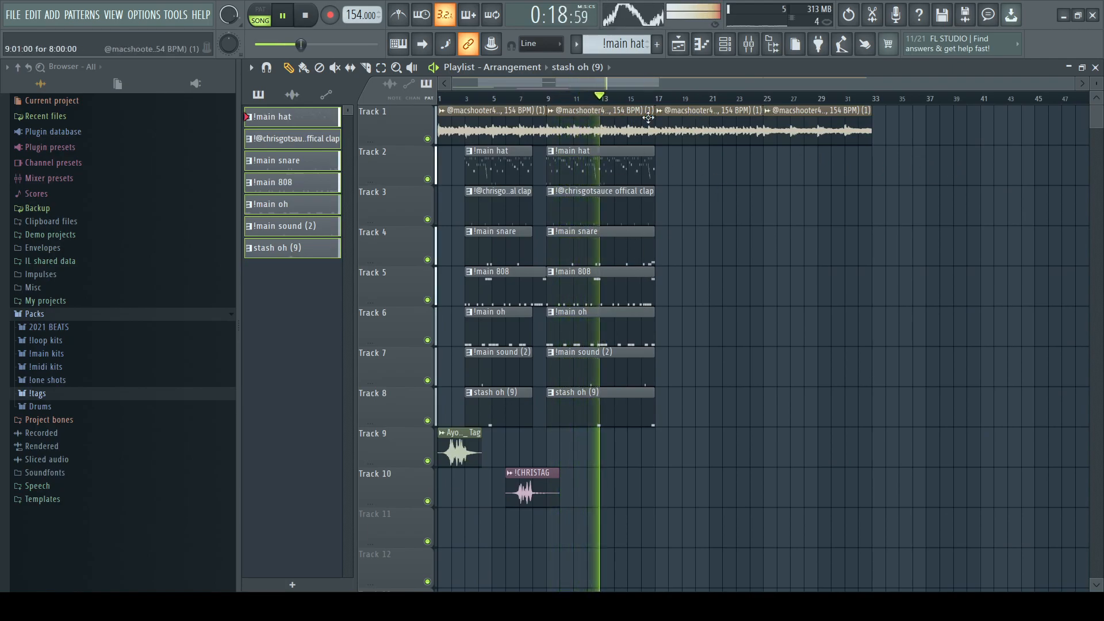
Duplicate the drum clips on Tracks 2 to 8 from bar 9 to bar 17.
drag(649, 187, 570, 465)
drag(667, 507, 561, 146)
ctrl+click(746, 318)
key(space)
drag(725, 428, 623, 177)
key(ctrl+b)
ctrl+click(839, 268)
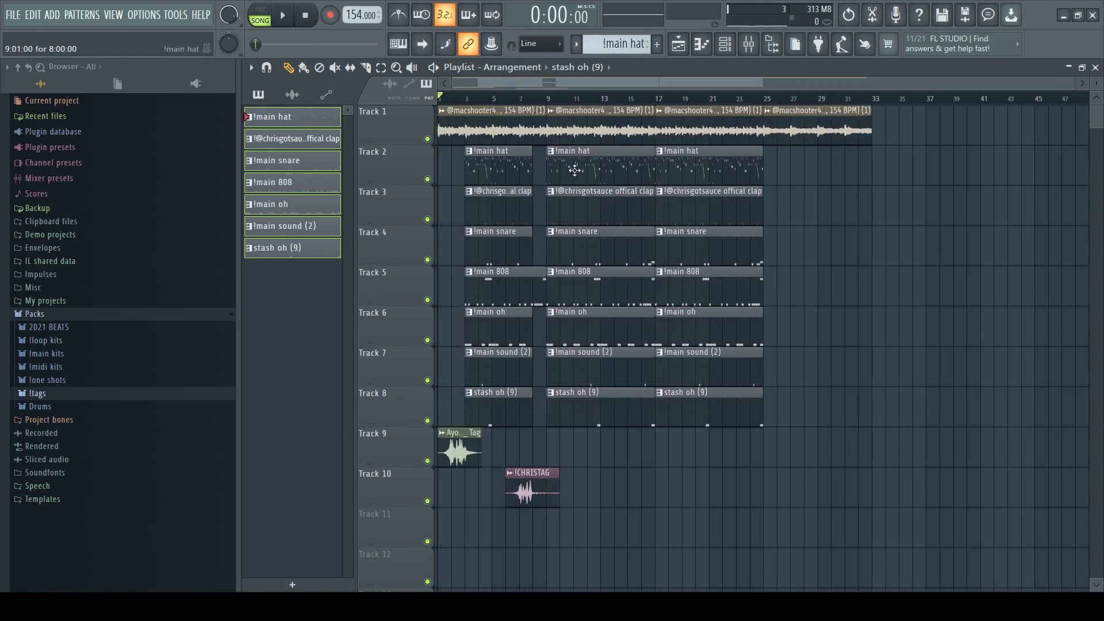
Delete the !main oh and !main sound (2) clips at bar 17 and turn the snare there into two four-bar clips.
right_click(676, 336)
right_click(687, 355)
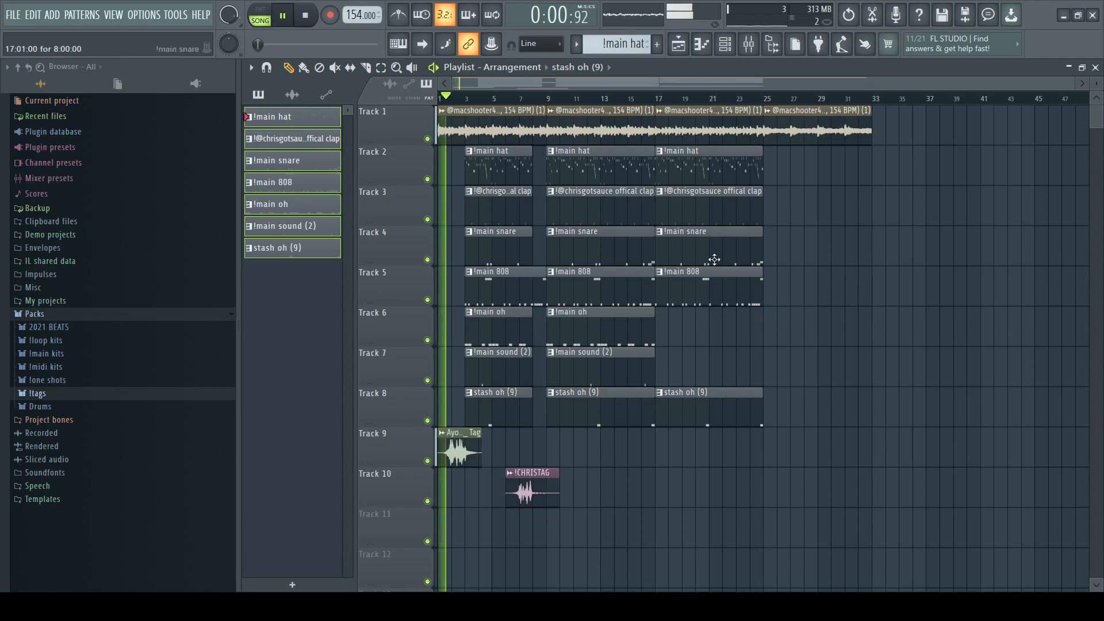
drag(762, 236, 709, 227)
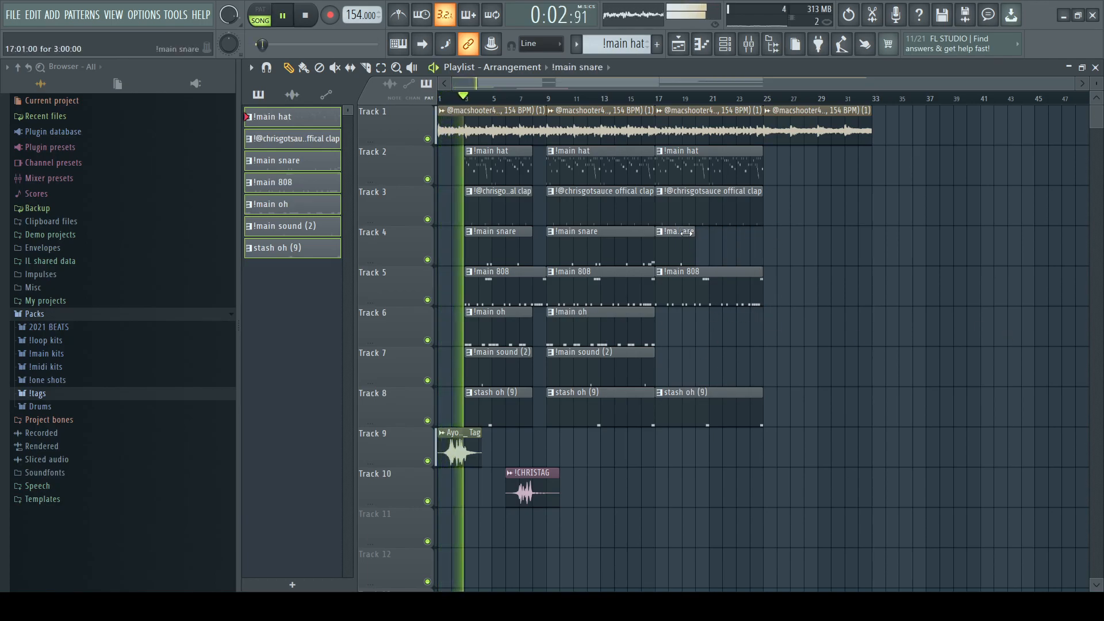
key(space)
key(ctrl+z)
scroll(713, 410, up, 3)
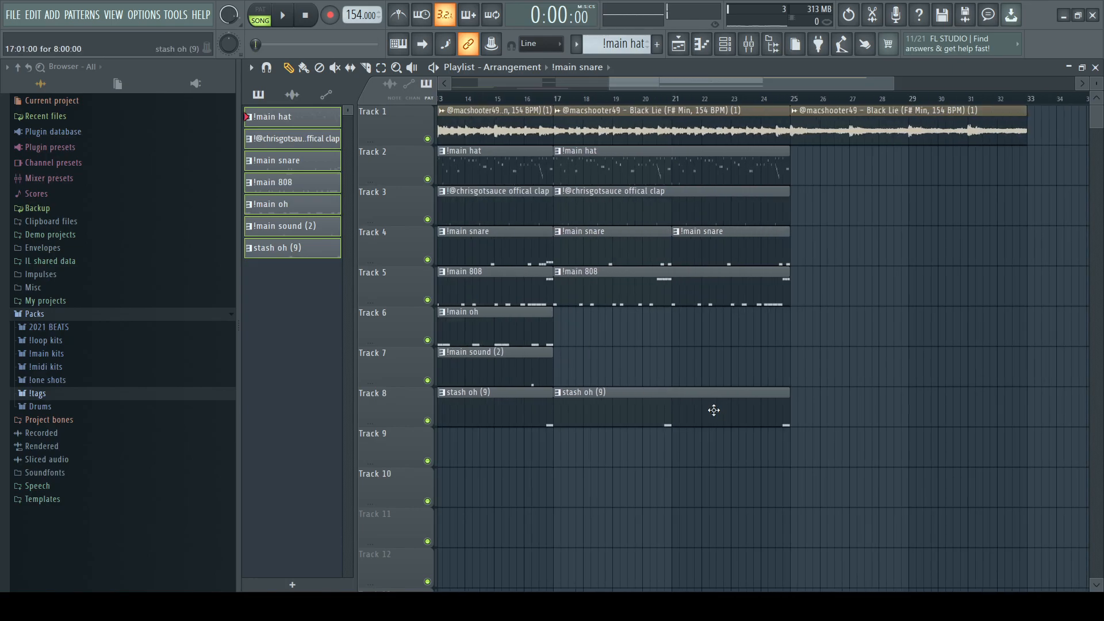
scroll(638, 354, down, 3)
click(660, 100)
key(space)
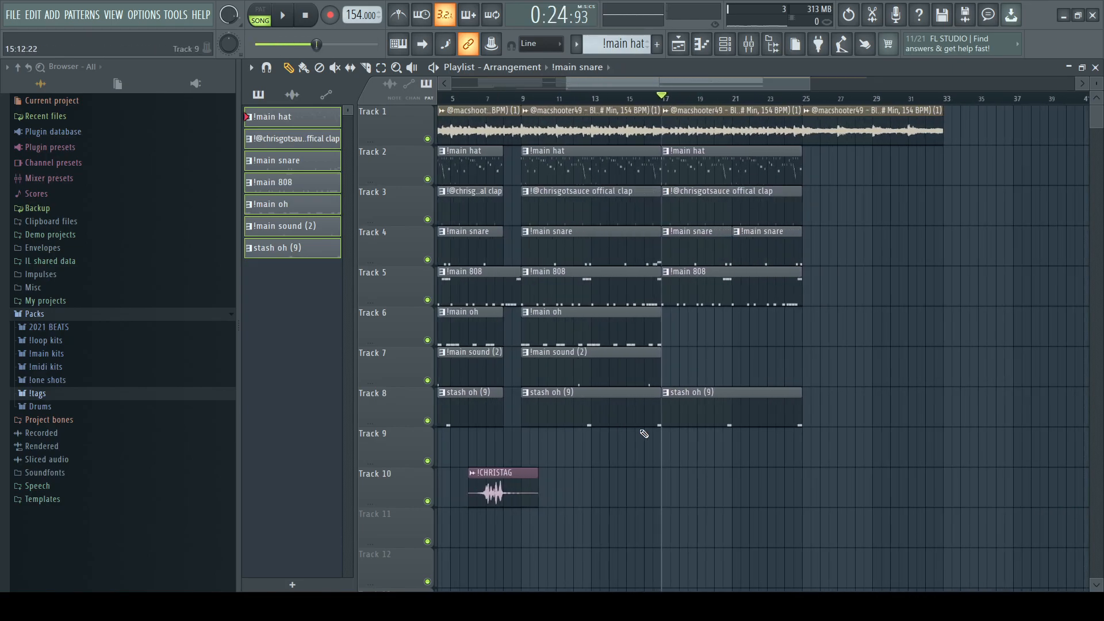
Add a !main oh clip at bar 25 and duplicate the hat and clap clips from bar 17 to bar 25.
scroll(702, 318, up, 2)
scroll(702, 318, down, 2)
click(587, 330)
drag(804, 326, 764, 313)
key(space)
drag(754, 162, 709, 223)
key(ctrl+b)
ctrl+click(815, 260)
key(space)
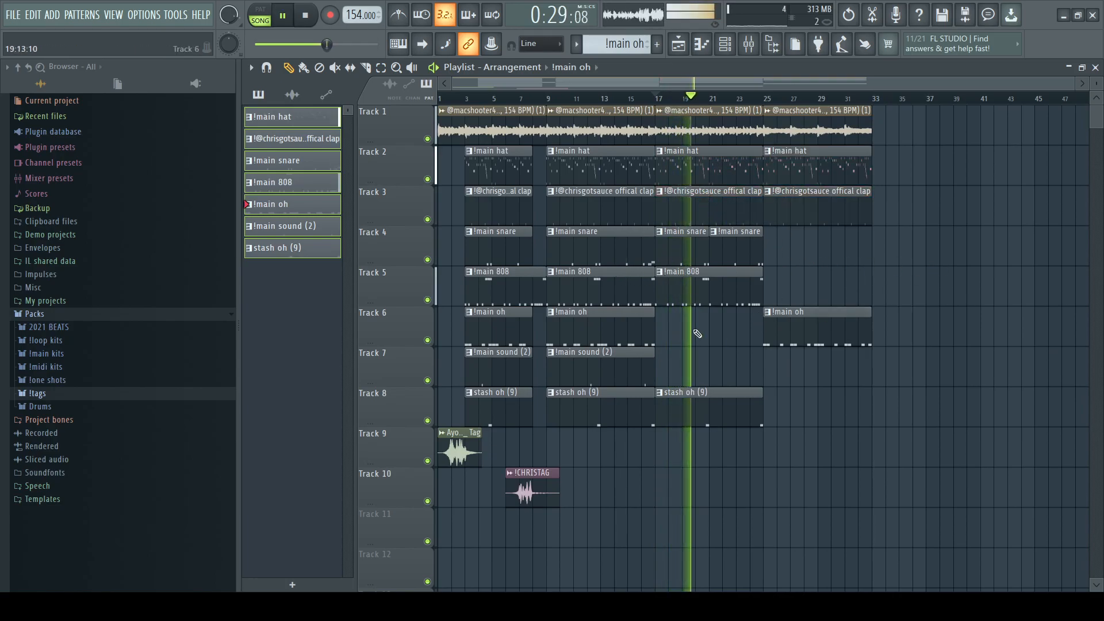
Arrange !main 808 from bar 25 as two two-bar clips followed by a four-bar clip, and audition the section.
drag(795, 282, 746, 275)
key(ctrl+b)
drag(869, 280, 789, 277)
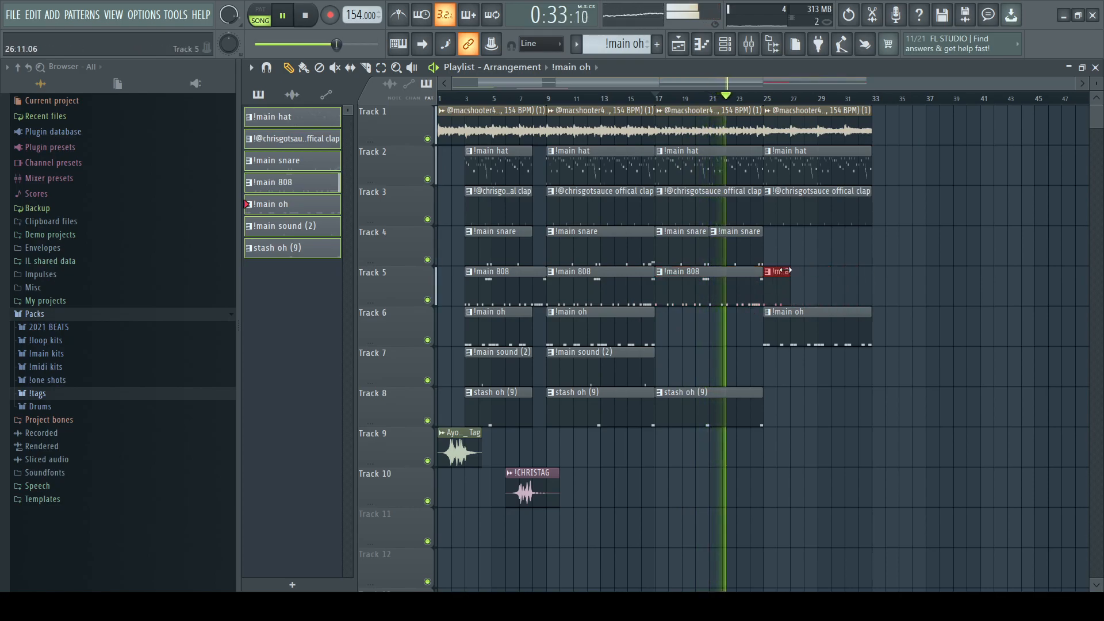
key(space)
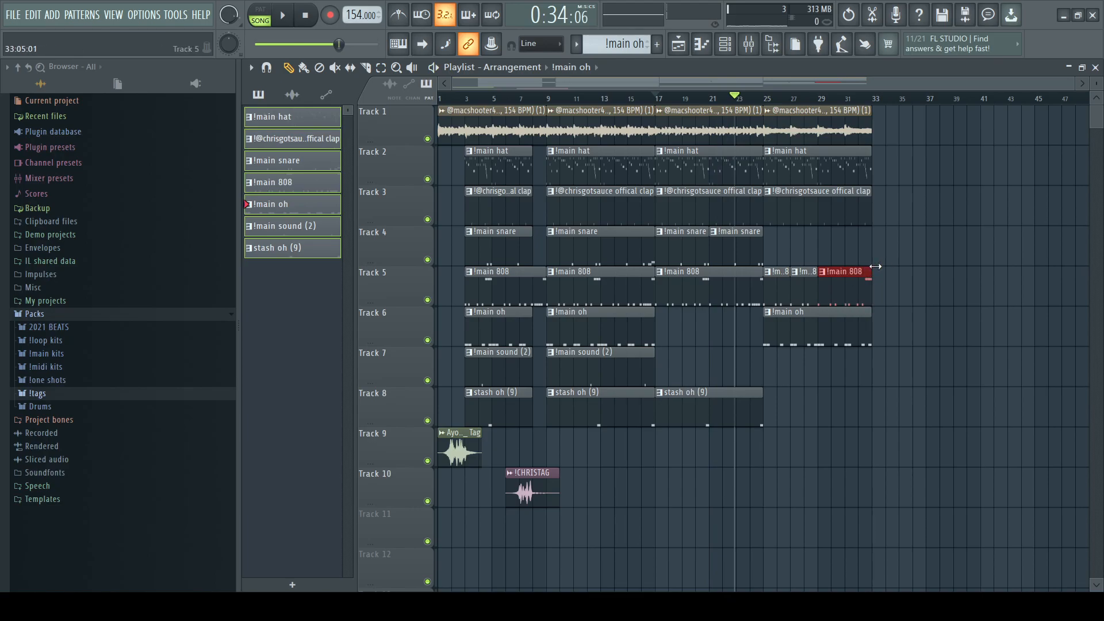
click(769, 102)
key(space)
scroll(894, 355, up, 4)
ctrl+click(788, 408)
scroll(679, 302, down, 1)
key(space)
scroll(648, 281, up, 3)
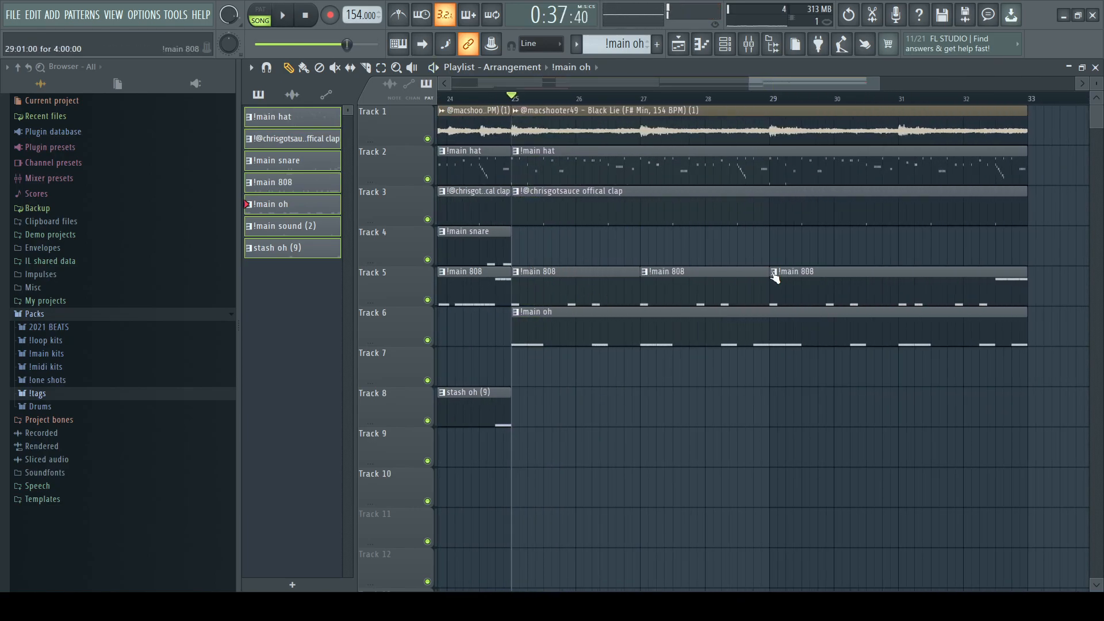
scroll(1035, 284, down, 5)
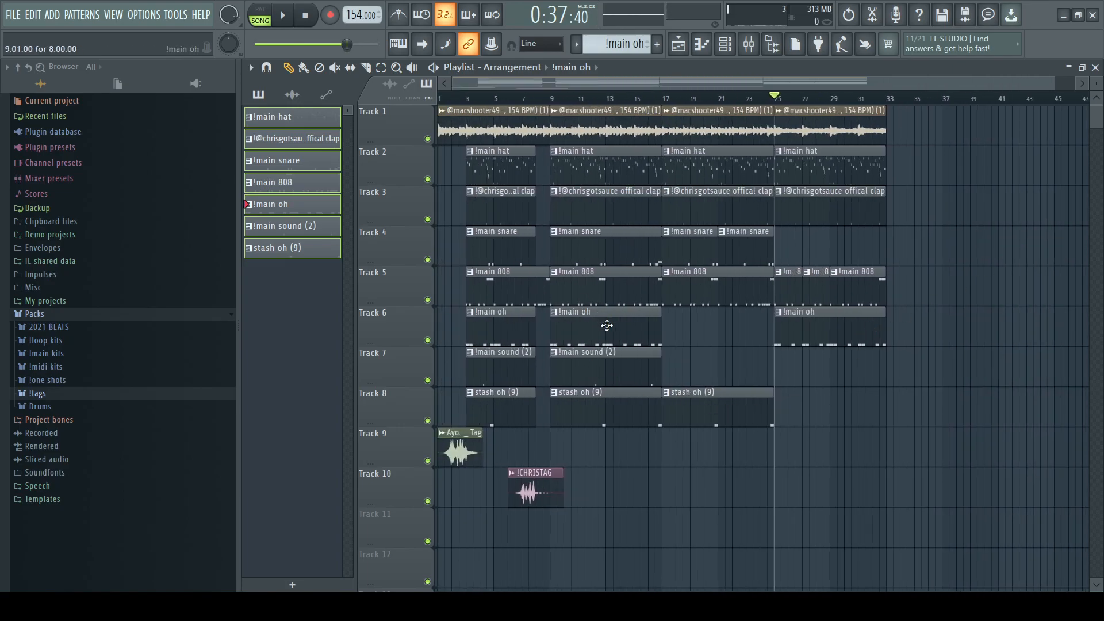
Place the !main sound (2) pattern at bar 25 on Track 7.
key(space)
click(609, 353)
click(776, 360)
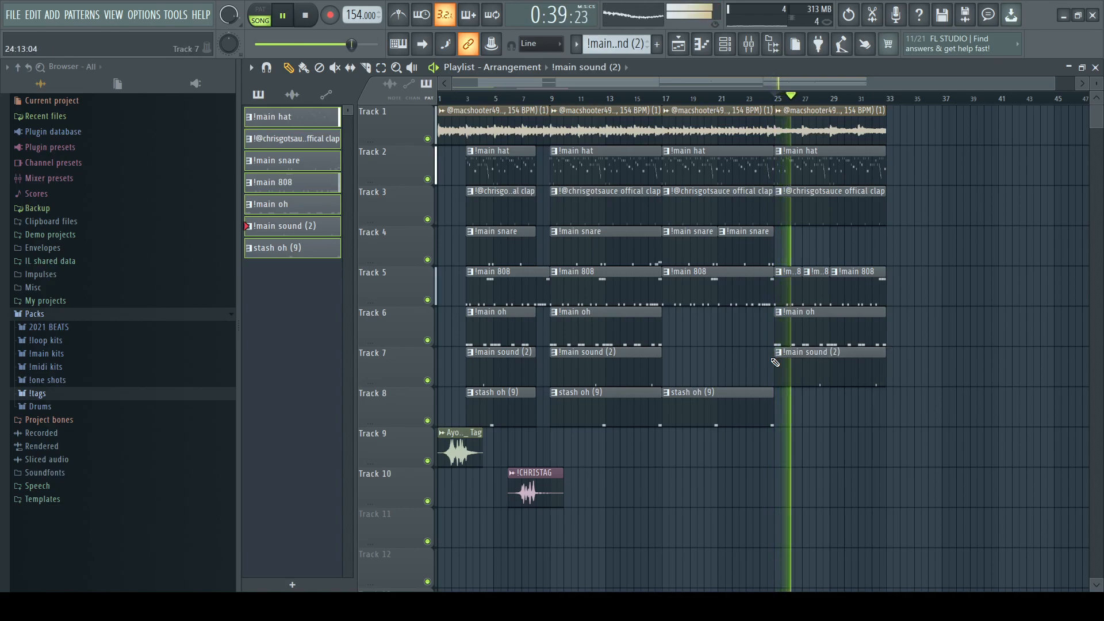
Duplicate the sample and drum clips spanning bars 9 to 33 so the copy starts at bar 33.
scroll(782, 365, down, 1)
drag(995, 464, 577, 123)
key(ctrl+b)
scroll(892, 454, down, 2)
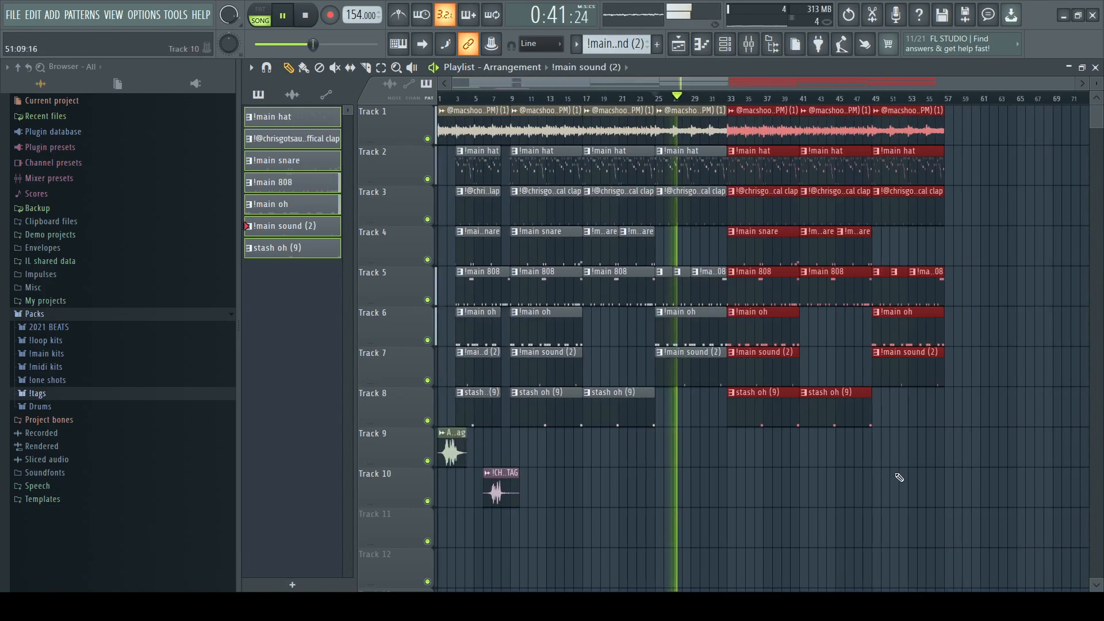
click(904, 497)
Delete the !main oh and !main sound (2) clips at bar 33.
right_click(767, 333)
right_click(778, 357)
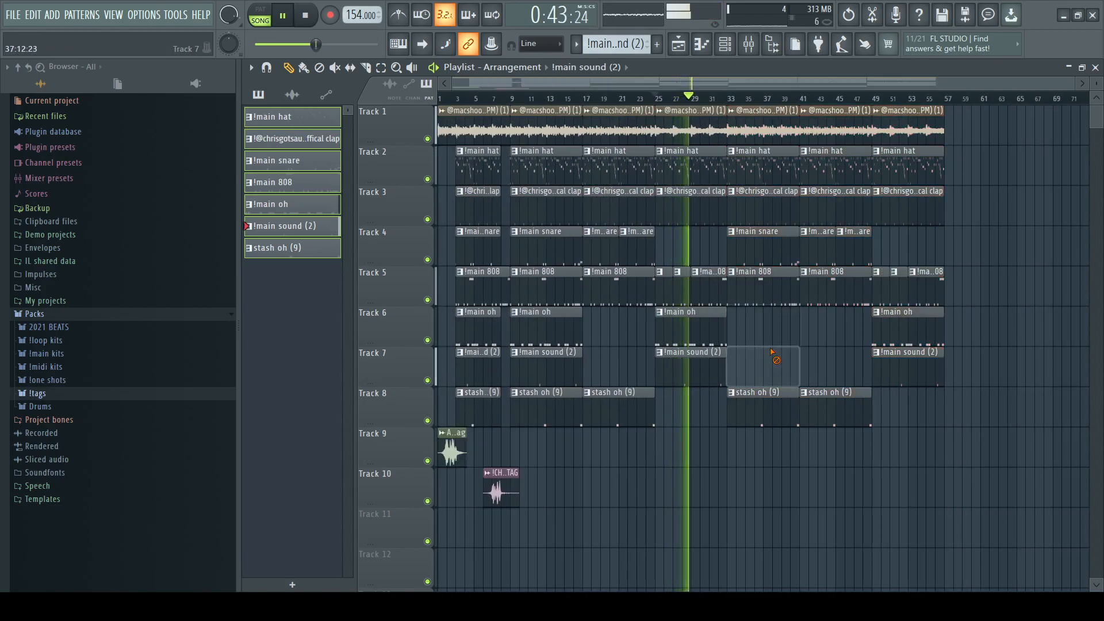
scroll(729, 253, up, 2)
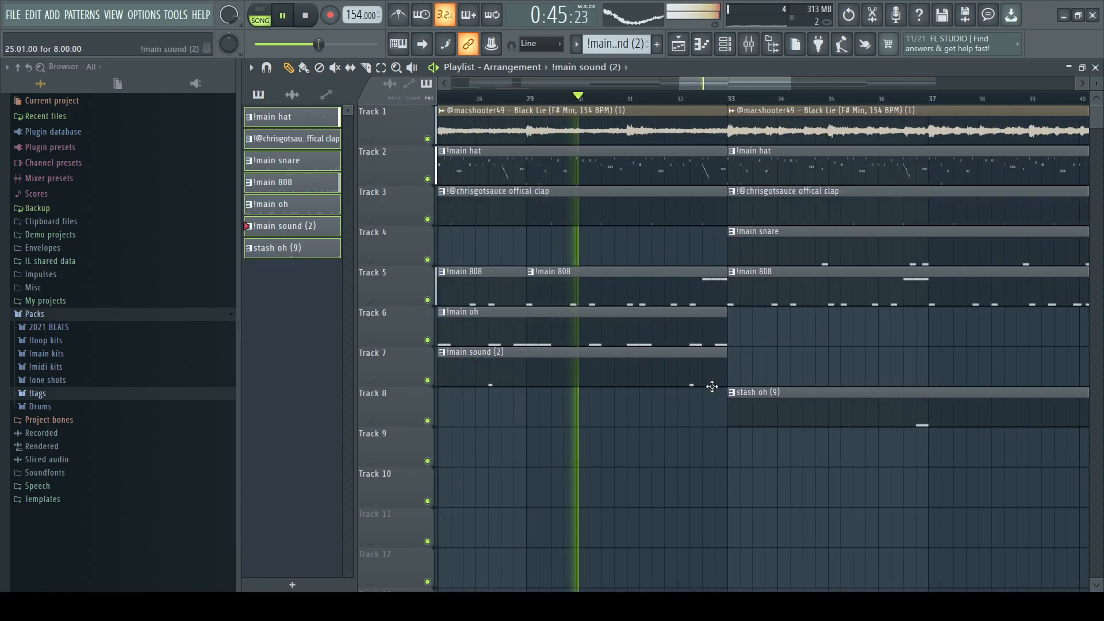
scroll(719, 389, up, 2)
Place the !main oh pattern back at bar 33 on Track 6.
scroll(733, 366, down, 5)
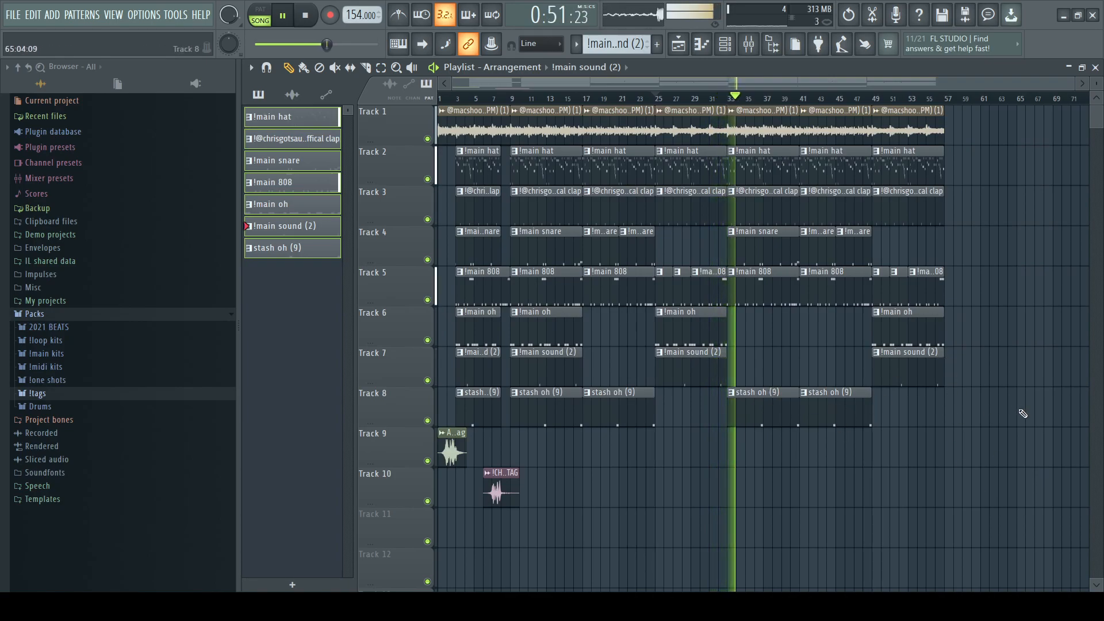
click(542, 321)
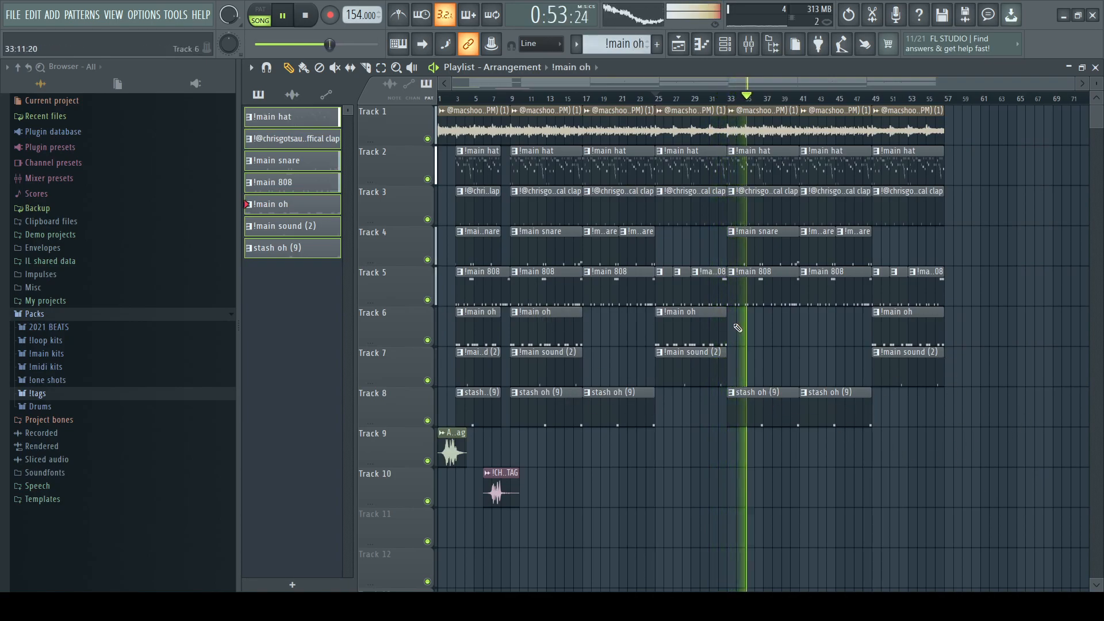
drag(737, 328, 725, 325)
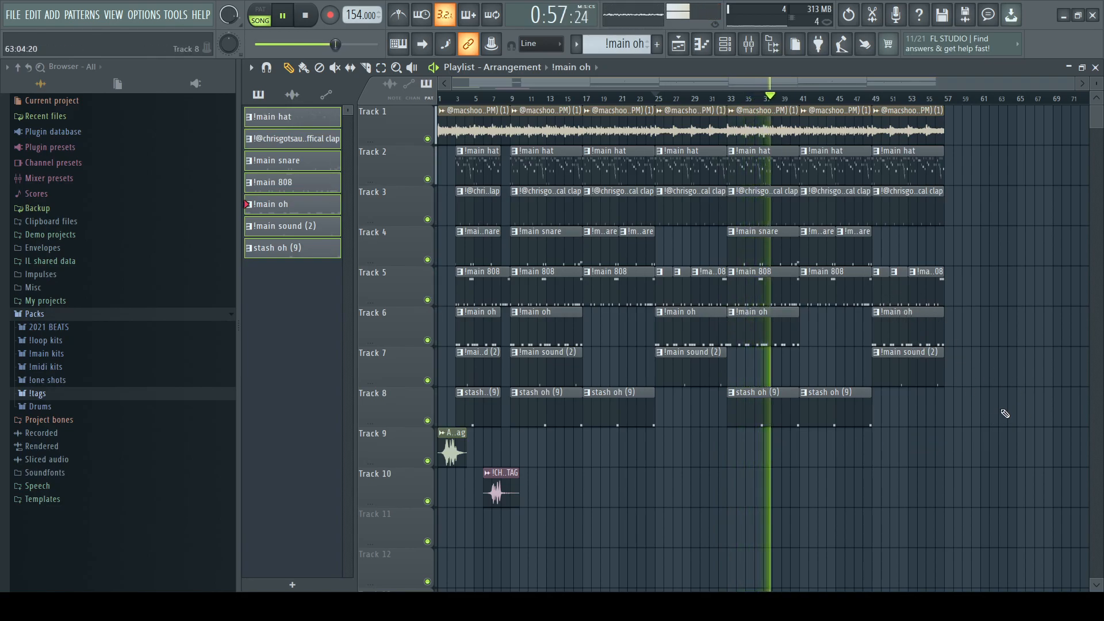
Place another Black Lie sample clip at bar 57 on Track 1.
drag(1003, 429, 1020, 218)
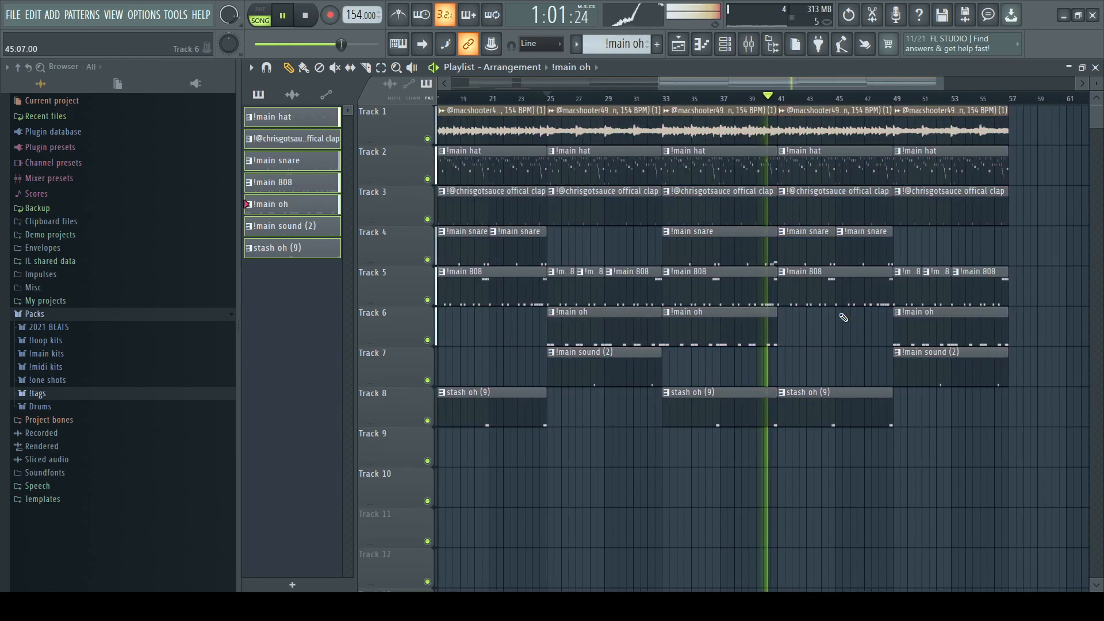
click(914, 131)
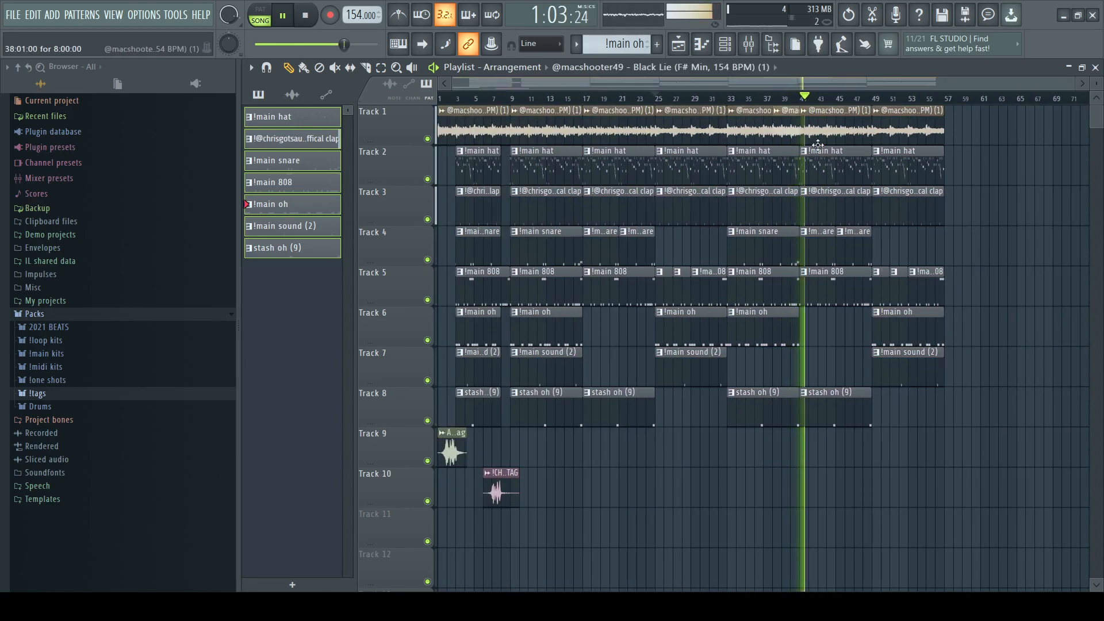
click(950, 132)
Shorten the !main 808 clip at bar 41 on Track 5 to two bars and repeat it up to bar 49.
scroll(878, 281, up, 5)
drag(843, 282, 653, 288)
ctrl+click(653, 284)
key(ctrl+b)
scroll(684, 326, up, 1)
right_click(669, 292)
ctrl+click(645, 290)
key(ctrl+b)
key(ctrl+b)
key(ctrl+b)
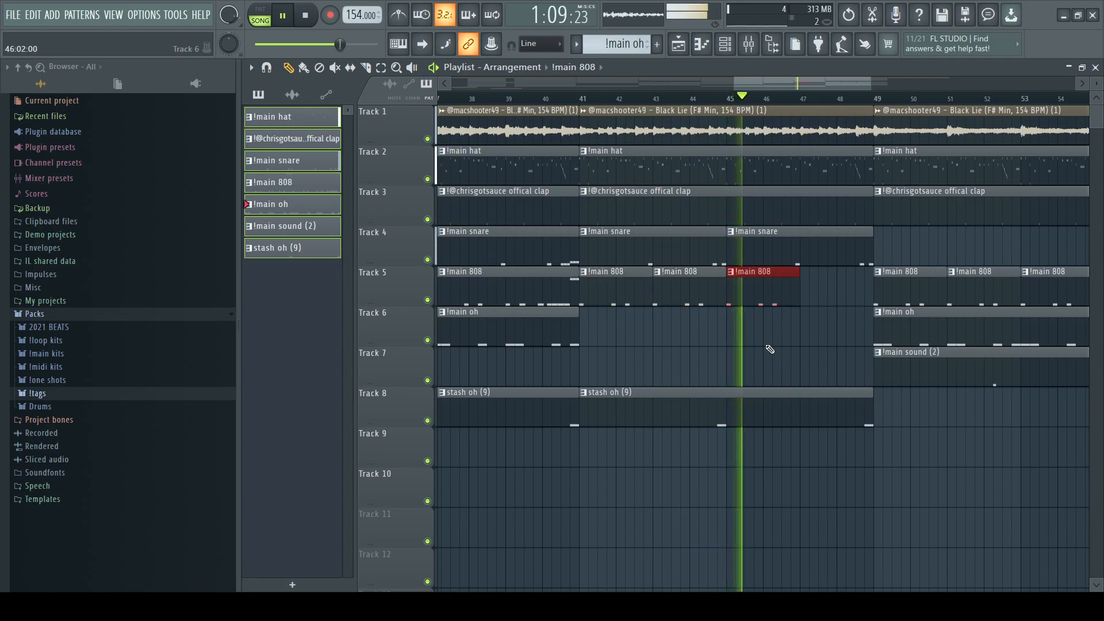
Duplicate the drum clips spanning bars 17 to 25 on Tracks 2 to 8 so the copy starts at bar 57.
scroll(794, 347, down, 1)
scroll(794, 347, down, 6)
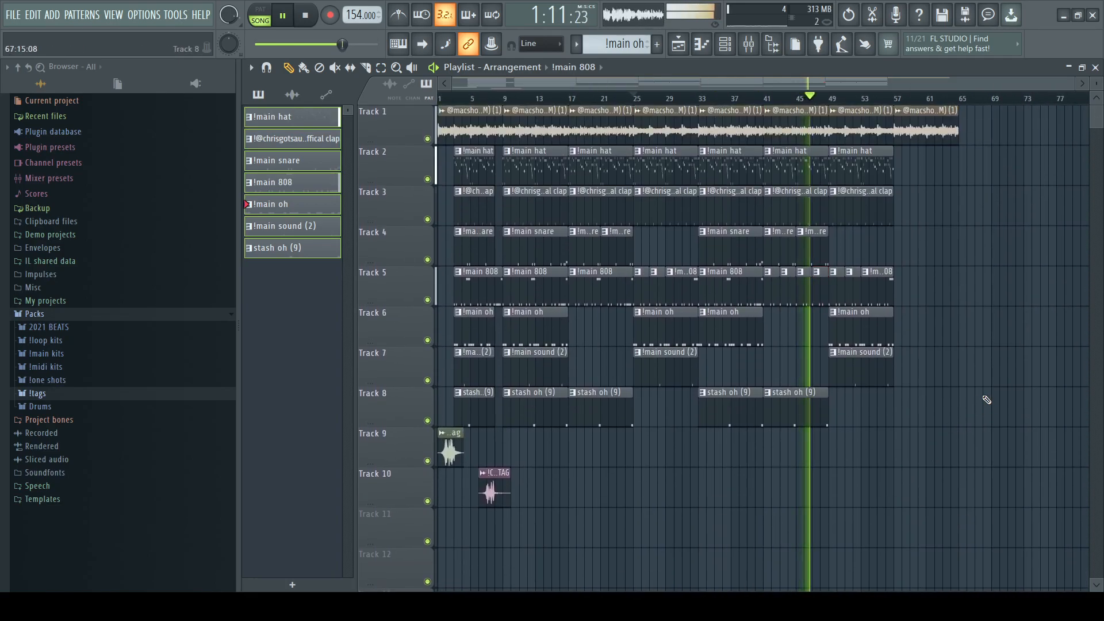
drag(569, 408, 941, 171)
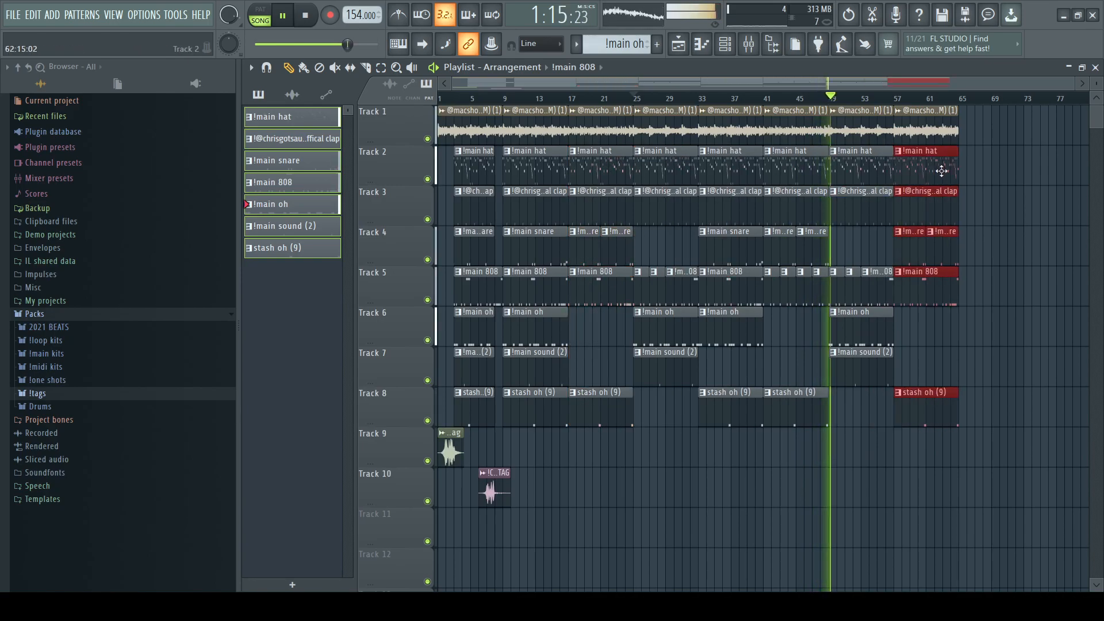
ctrl+click(967, 226)
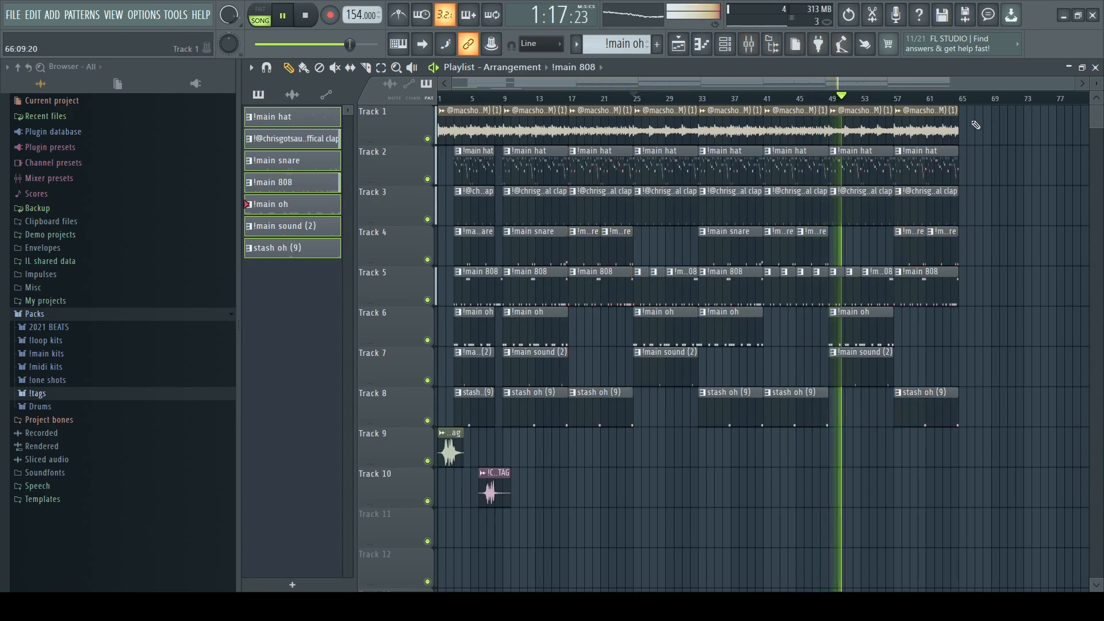
Stop playback and create an automation clip for the Master volume in the playlist.
key(space)
click(748, 44)
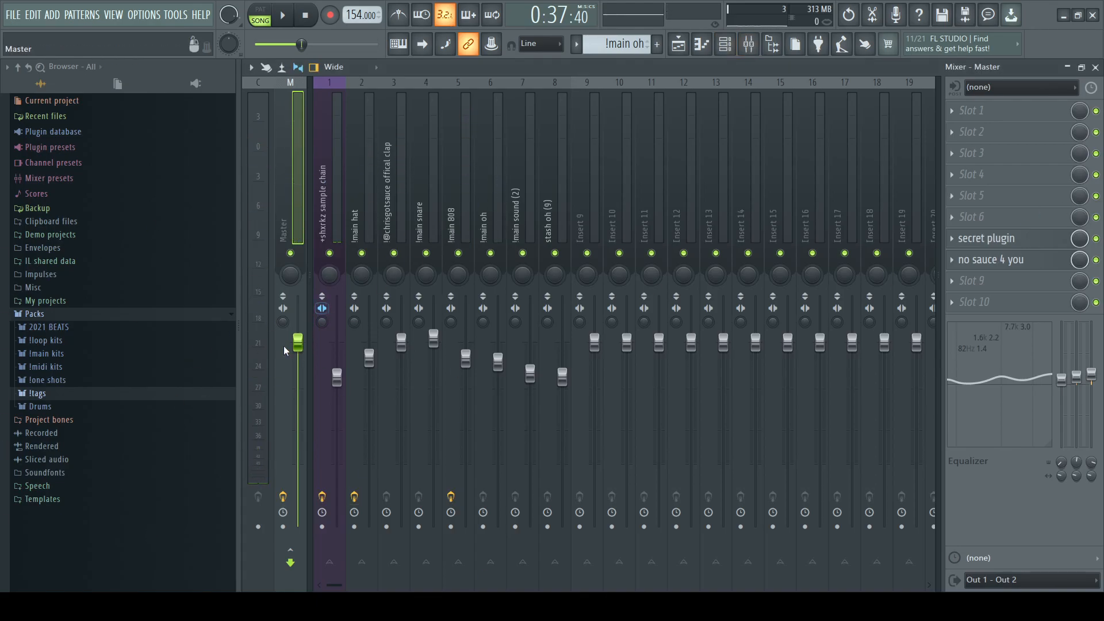
click(677, 44)
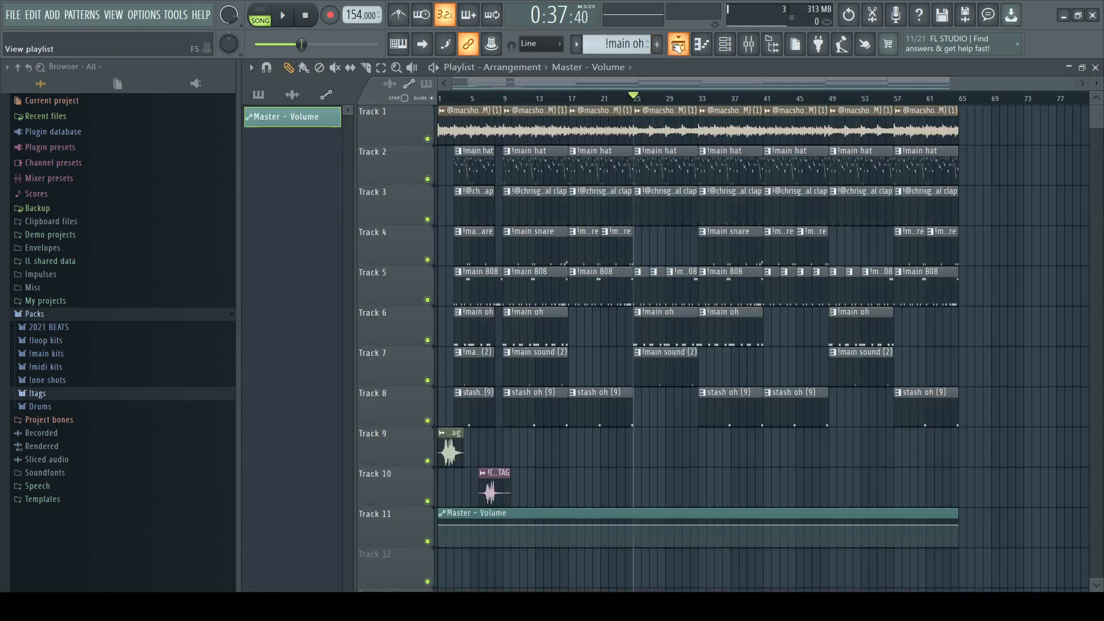
Shape the Master - Volume automation on Track 11 into a fade-out from bar 57 to zero at bar 65.
scroll(953, 525, up, 5)
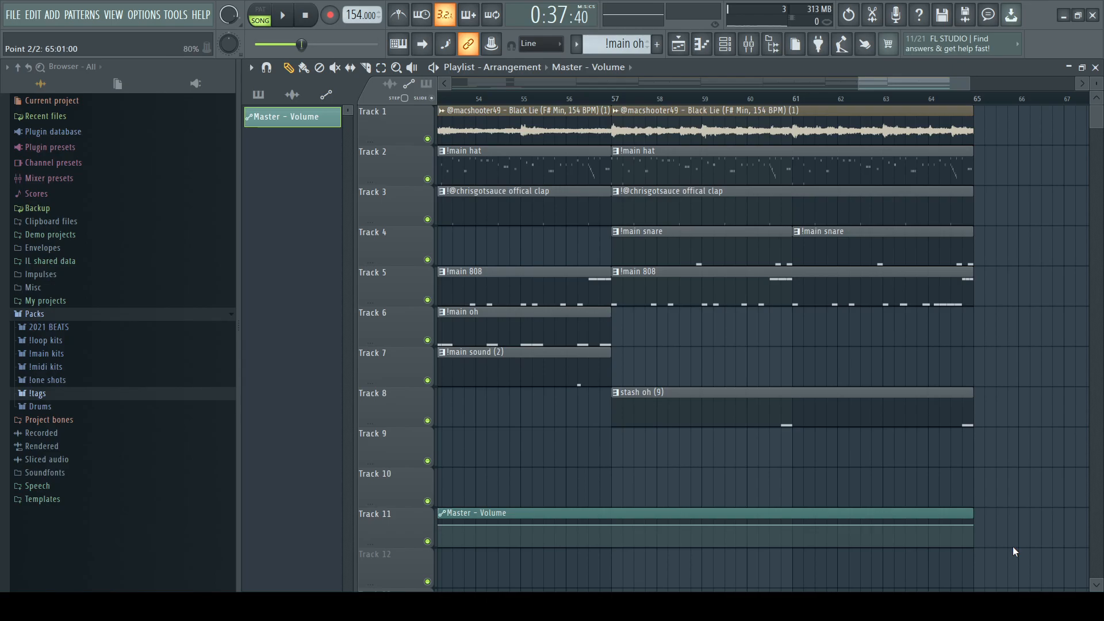
scroll(1011, 546, down, 5)
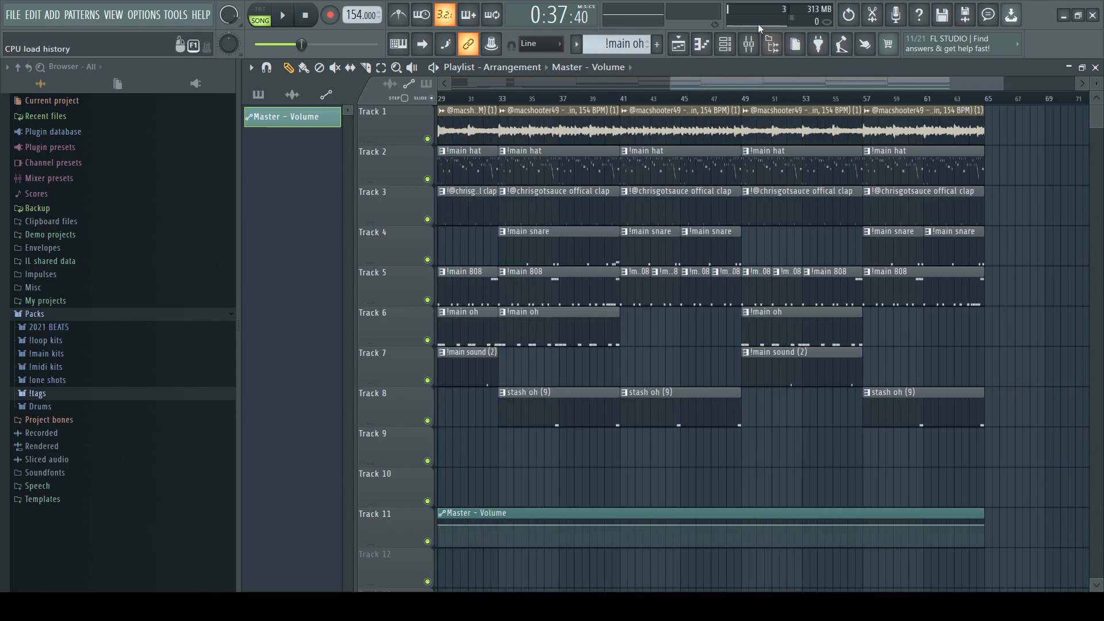
click(749, 44)
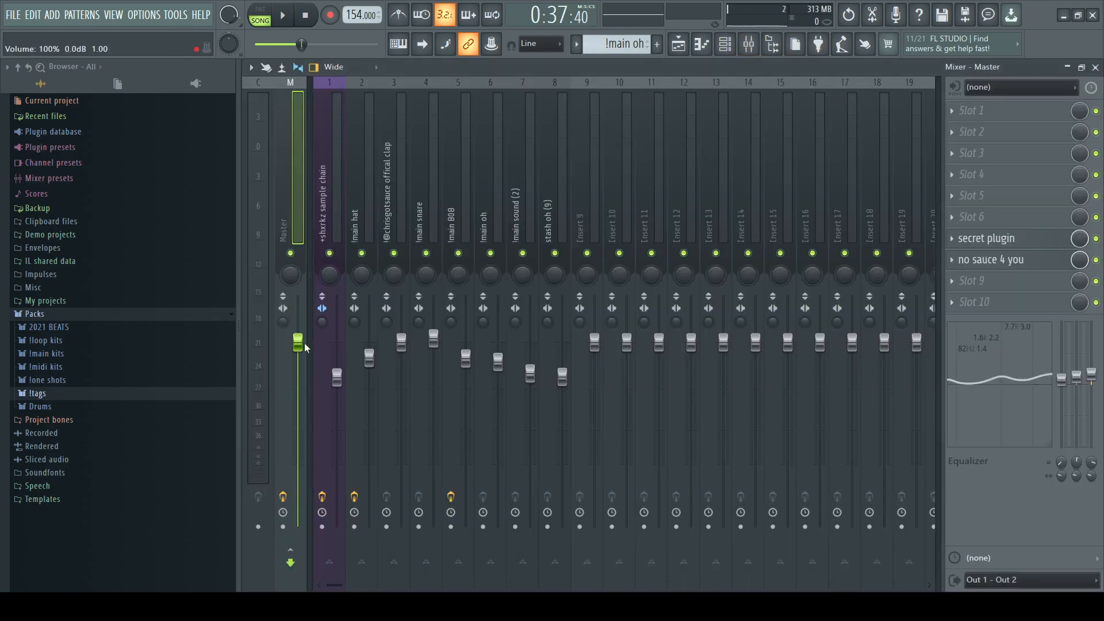
click(678, 45)
scroll(961, 476, up, 2)
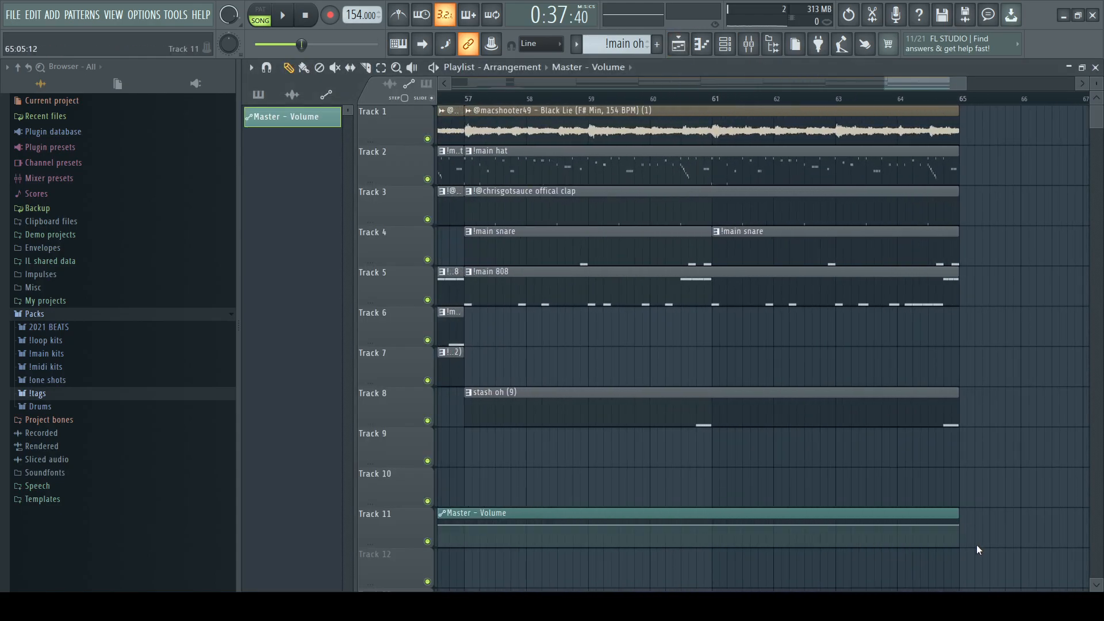
scroll(975, 542, down, 5)
scroll(851, 542, up, 3)
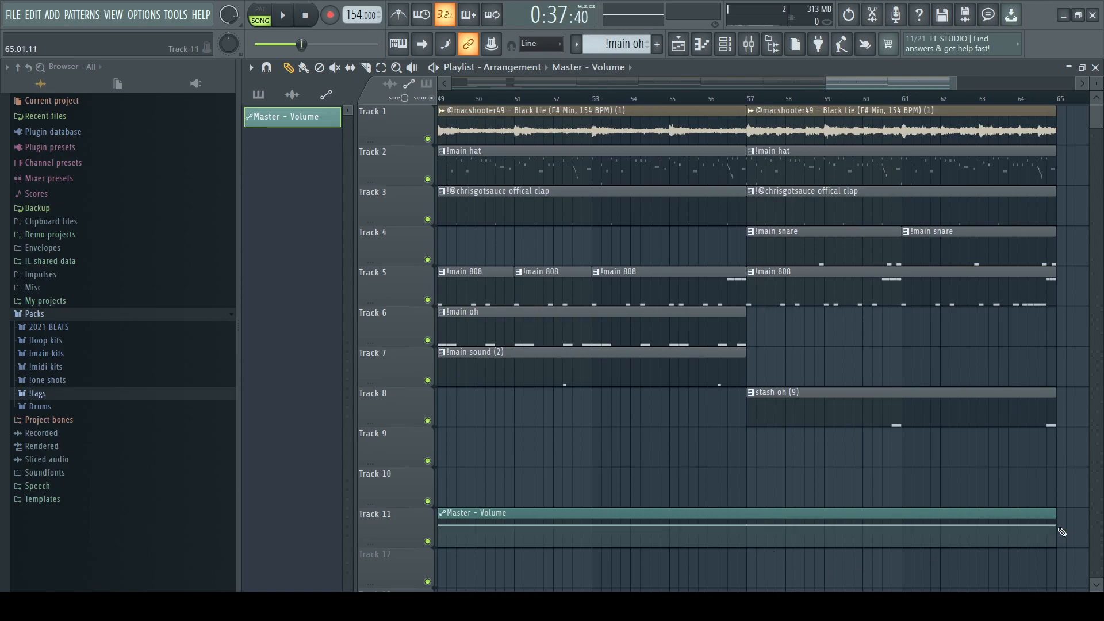
drag(1056, 525, 1058, 548)
scroll(968, 374, down, 5)
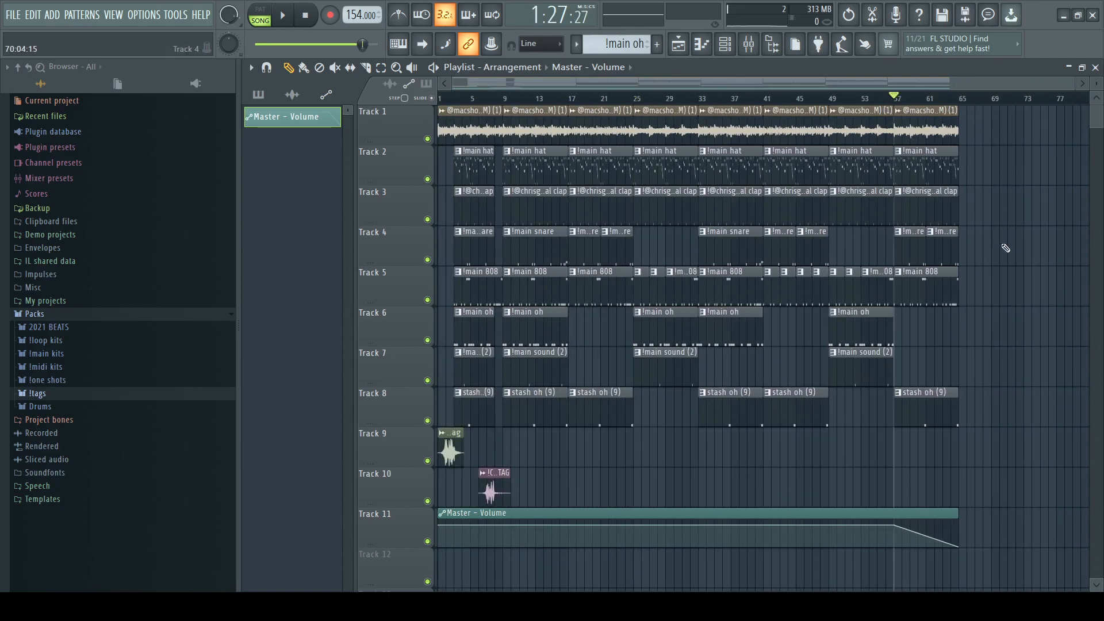
Play the fade-out from bar 57 and lower the !main snare mixer fader to about the level of the !main 808 fader.
key(space)
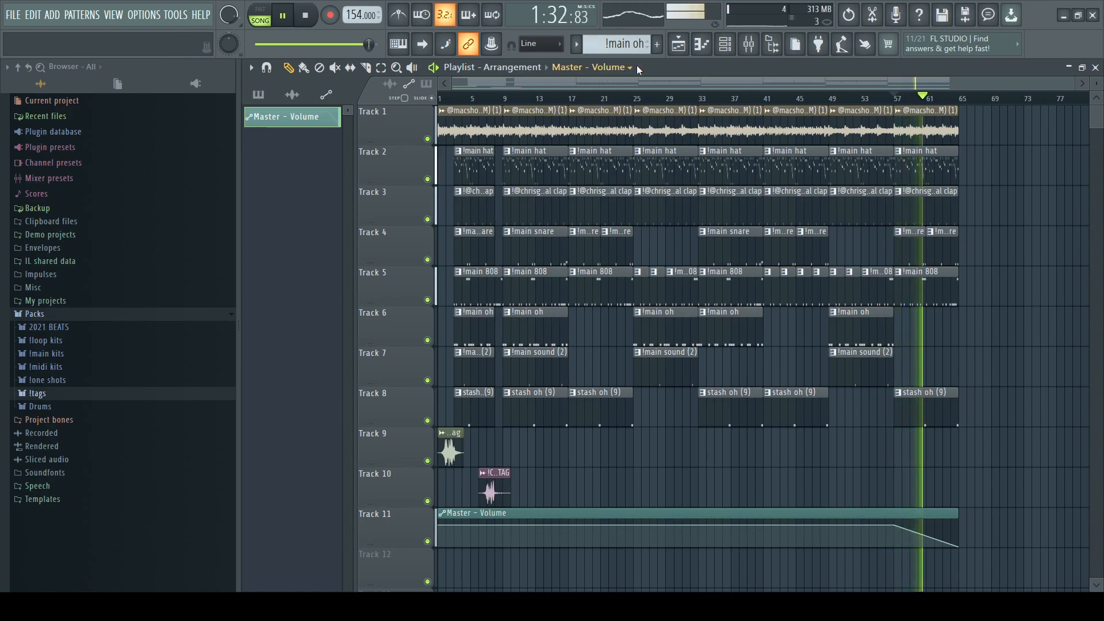
key(F9)
drag(433, 333, 435, 365)
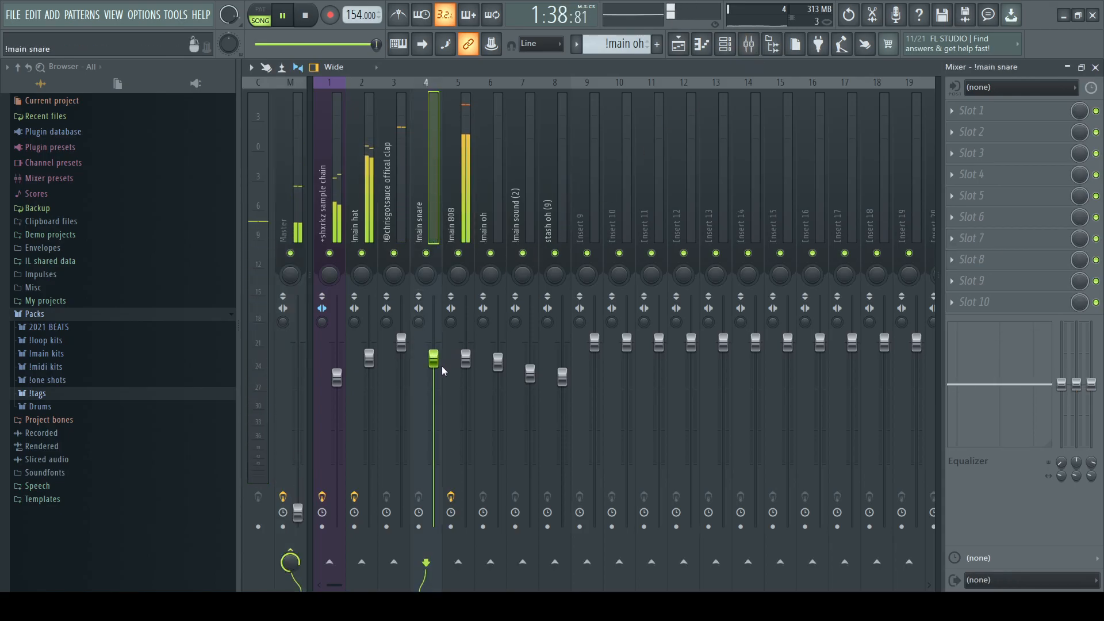
key(space)
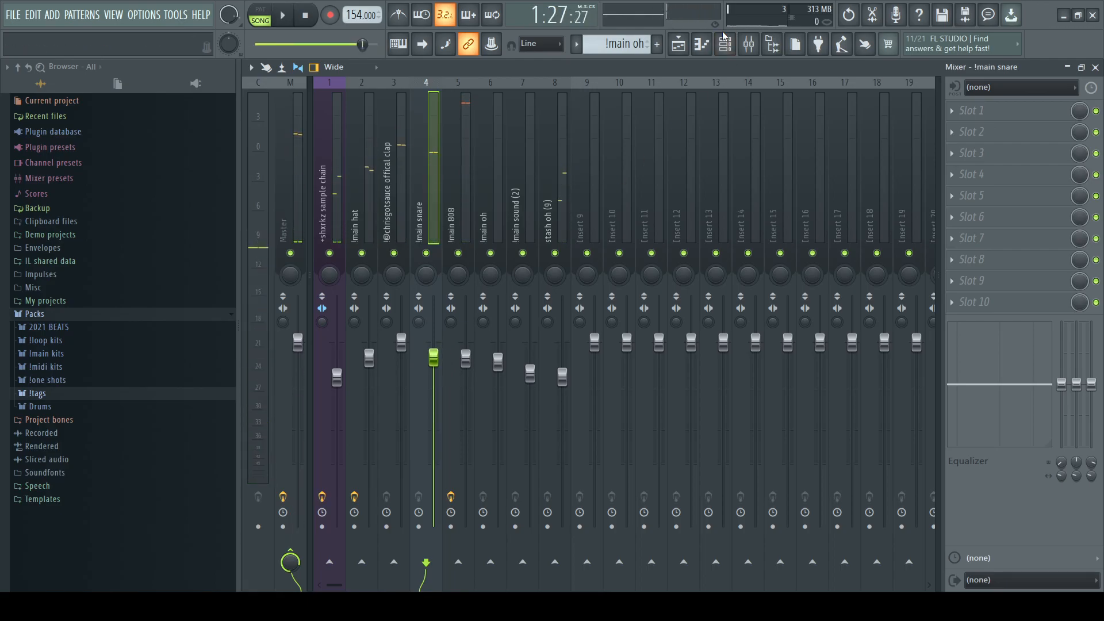
click(678, 44)
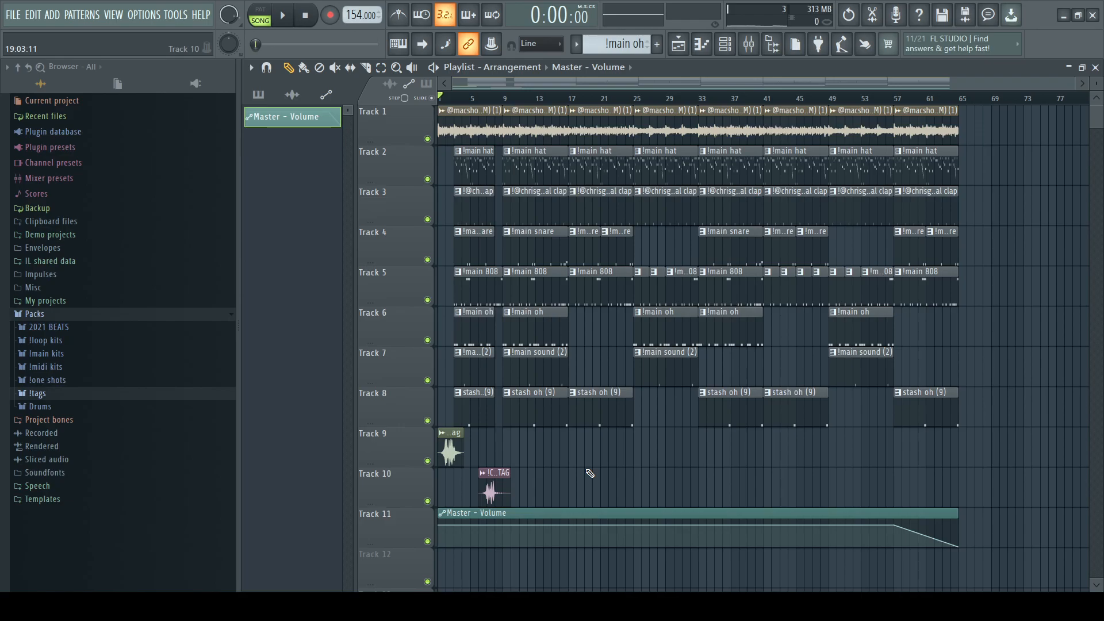
scroll(498, 90, up, 6)
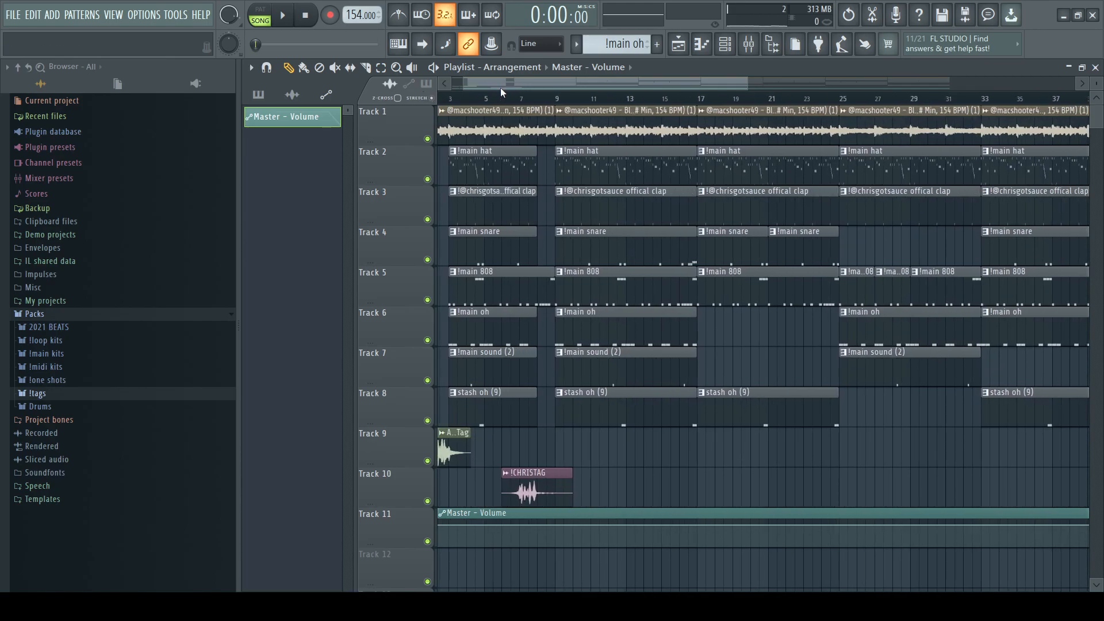
scroll(482, 90, up, 4)
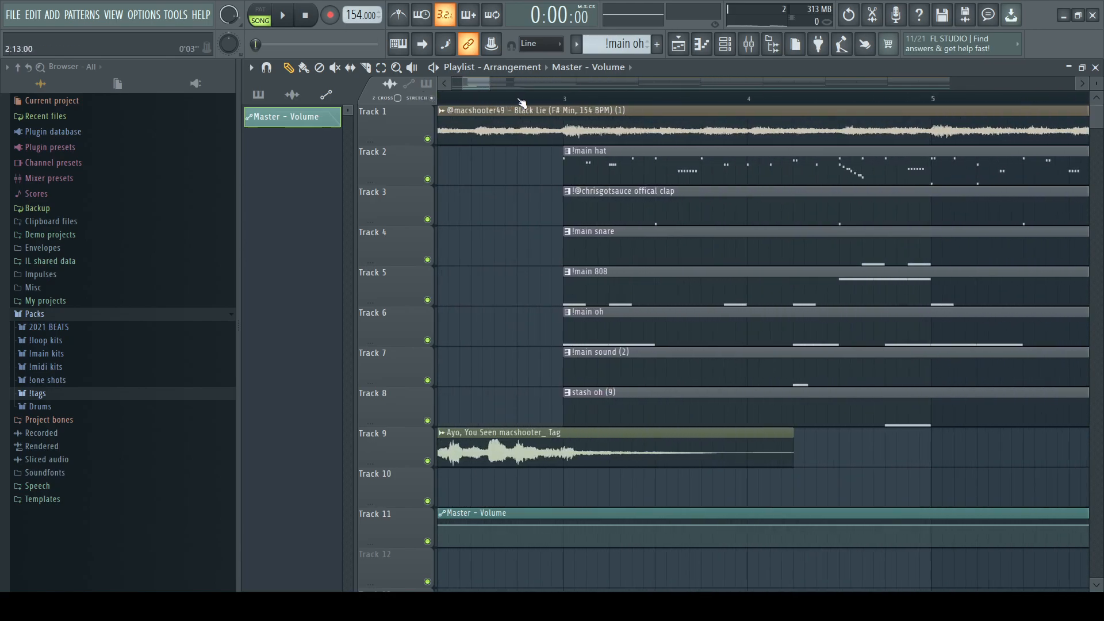
scroll(569, 99, down, 5)
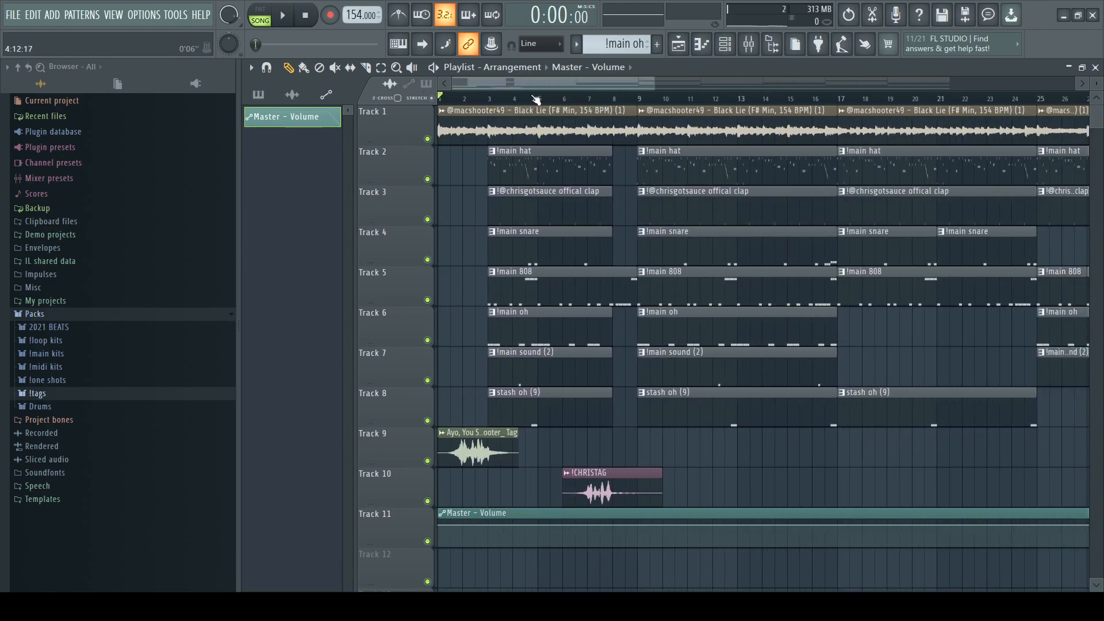
scroll(454, 101, up, 8)
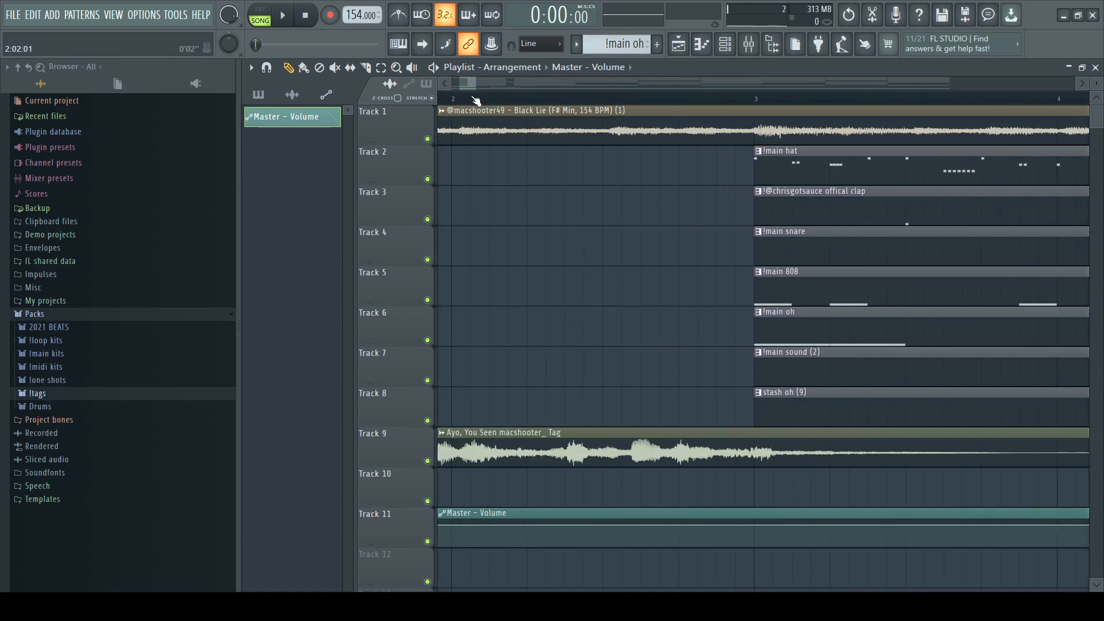
scroll(476, 101, down, 5)
scroll(476, 102, up, 5)
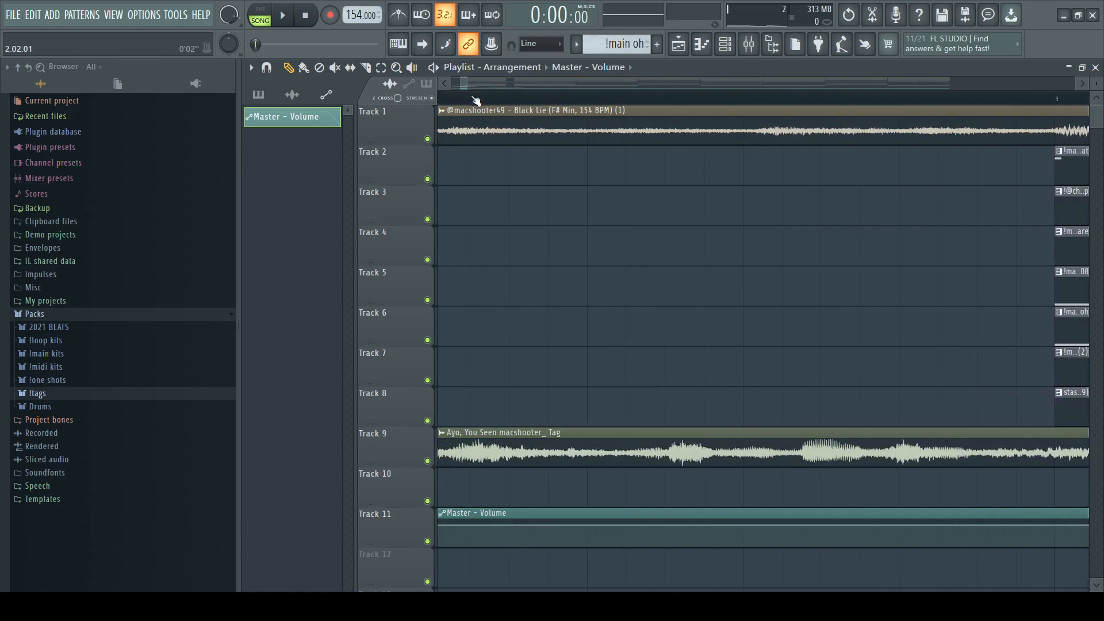
scroll(476, 102, down, 6)
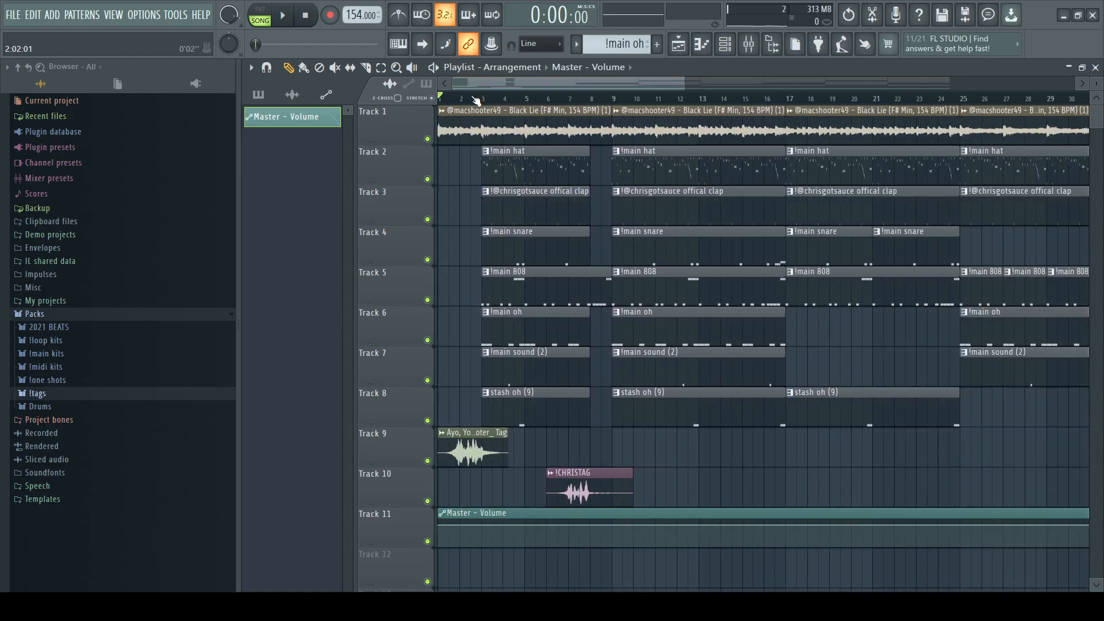
scroll(476, 101, up, 4)
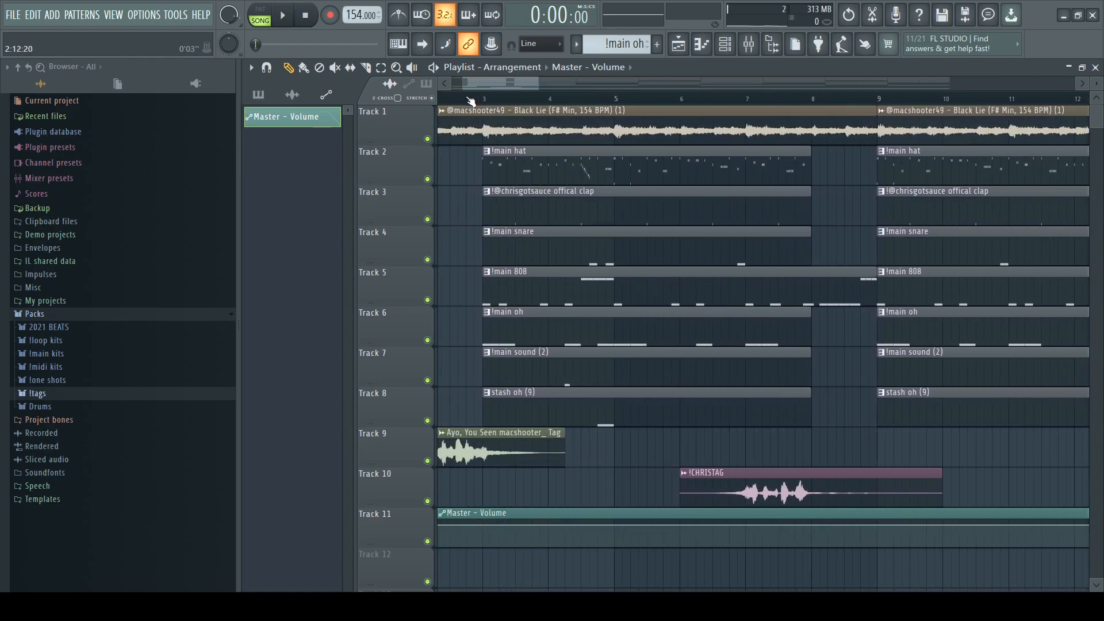
scroll(468, 102, down, 5)
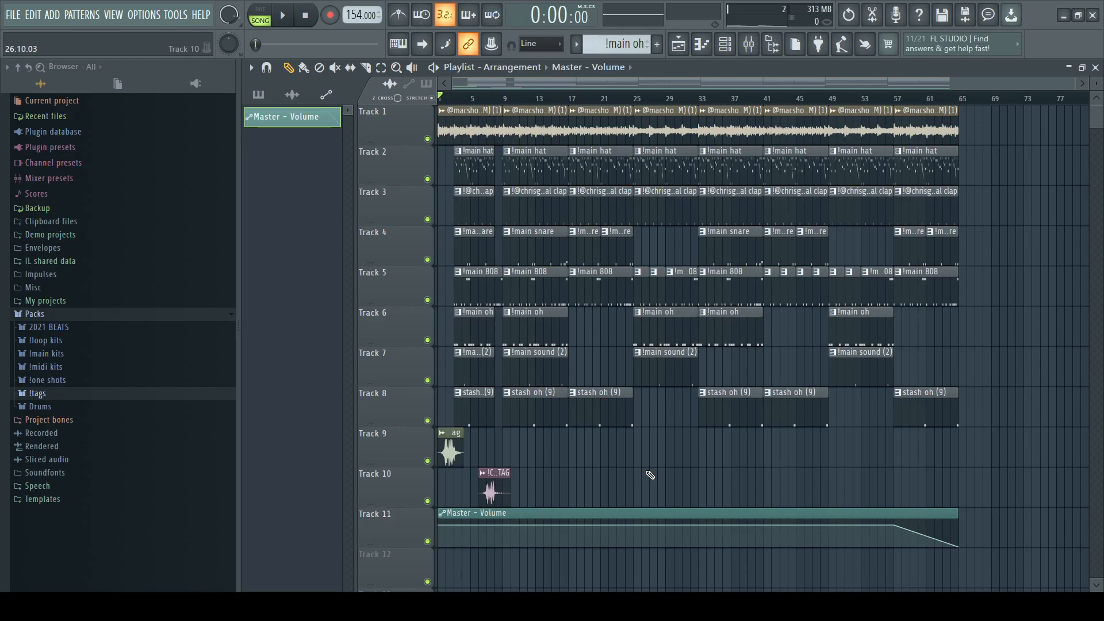
scroll(446, 150, up, 7)
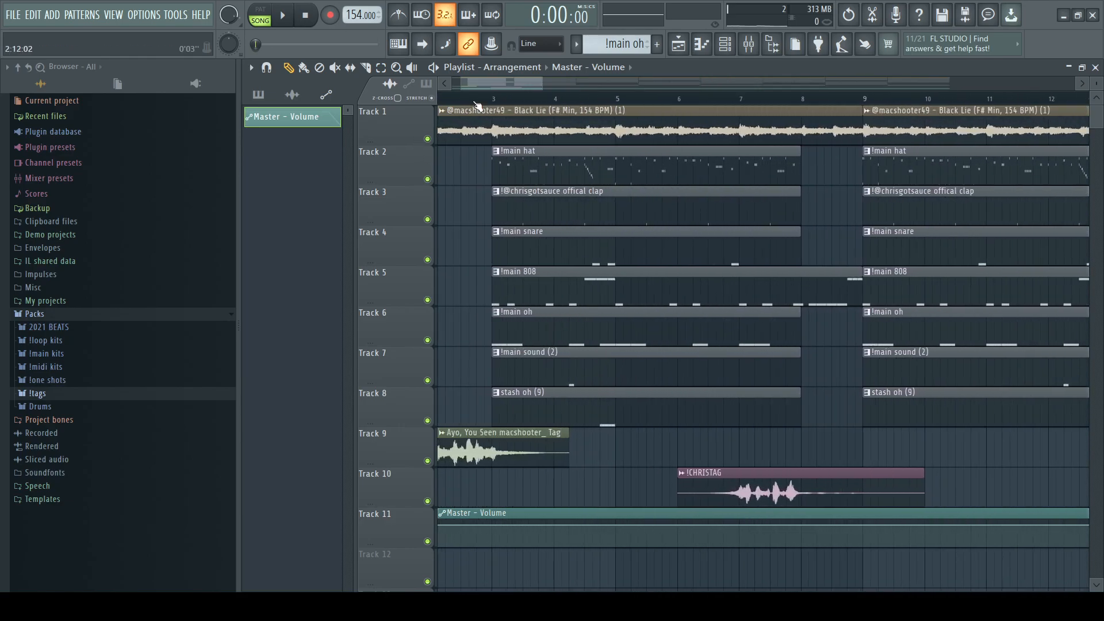
drag(465, 97, 387, 101)
drag(496, 102, 435, 100)
scroll(479, 203, up, 4)
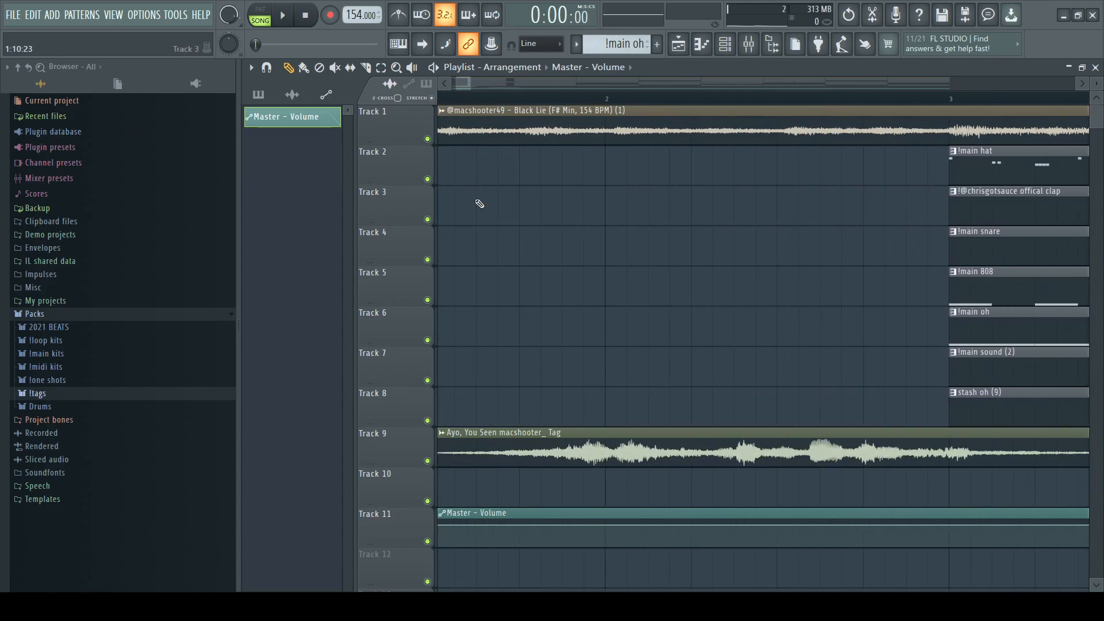
scroll(475, 205, down, 5)
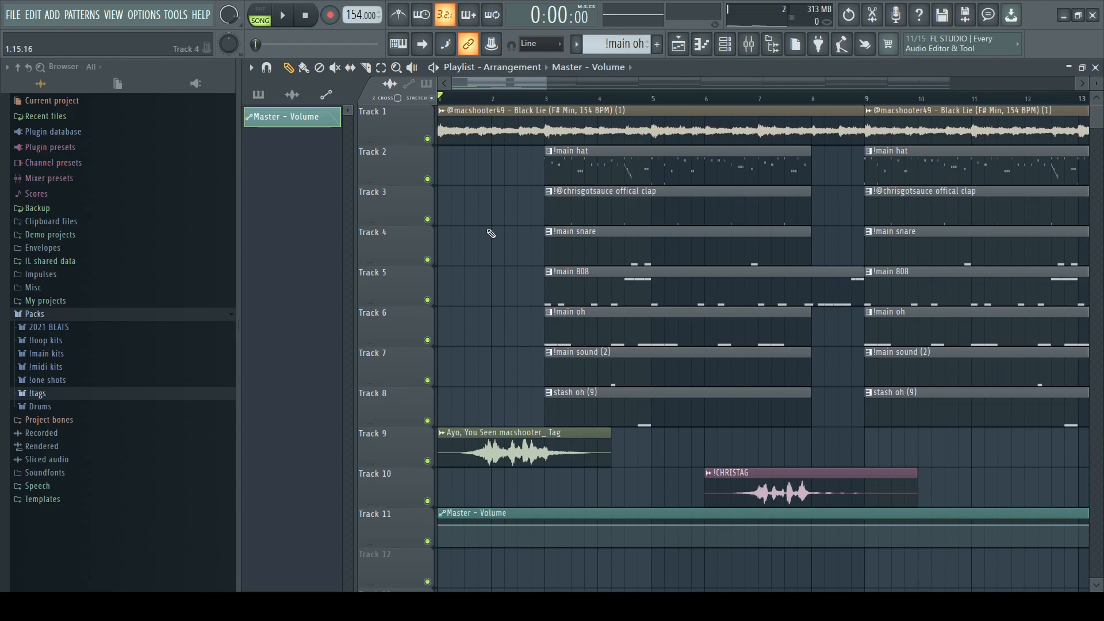
scroll(443, 257, up, 6)
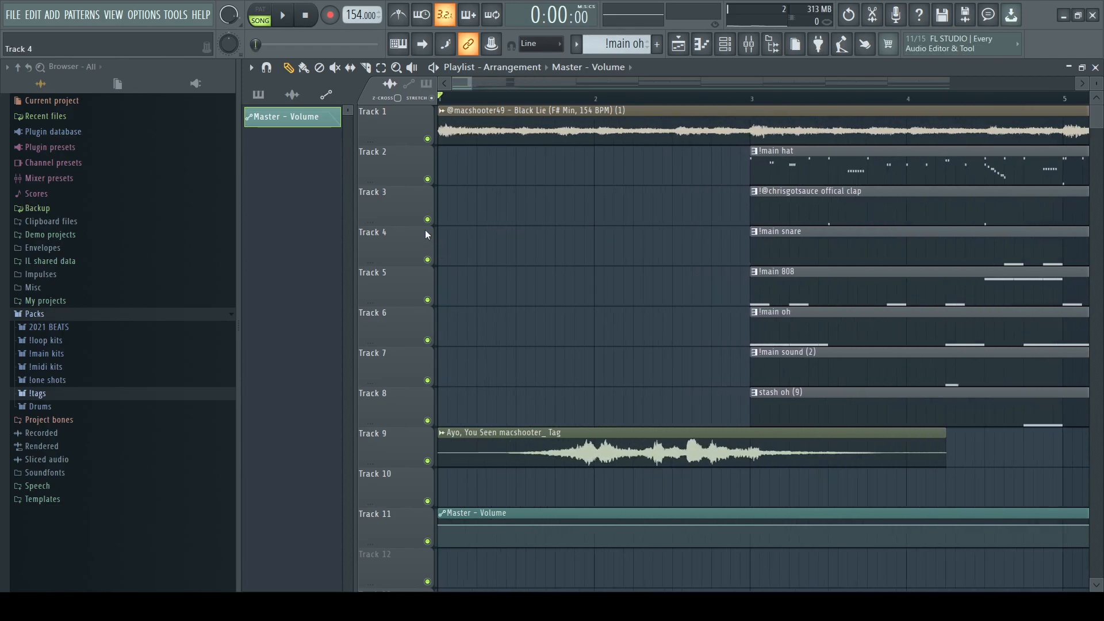
scroll(460, 205, down, 8)
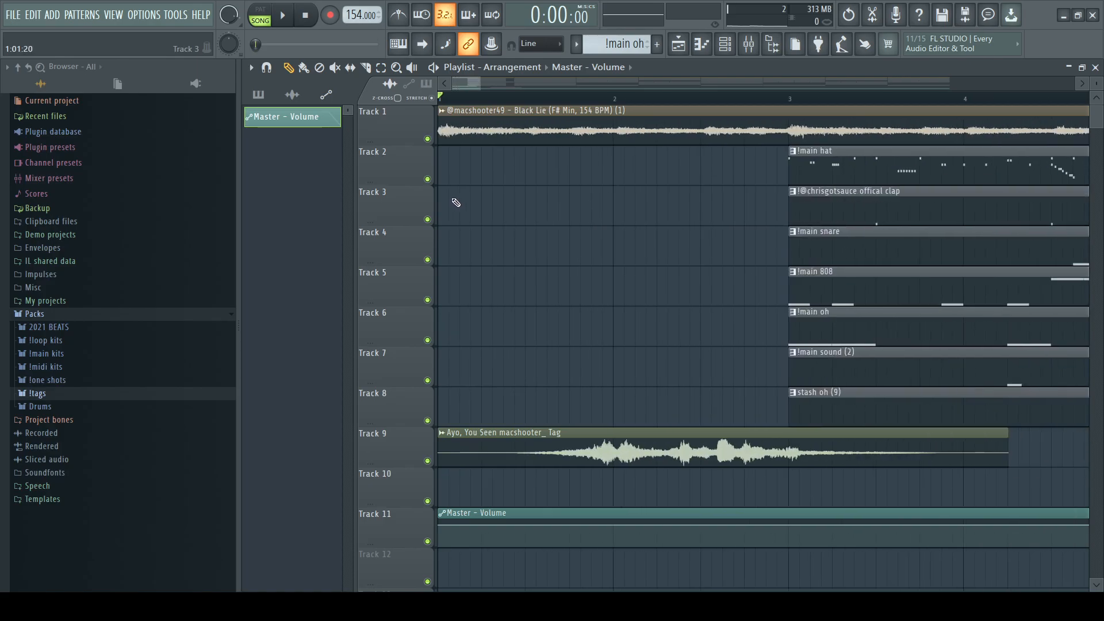